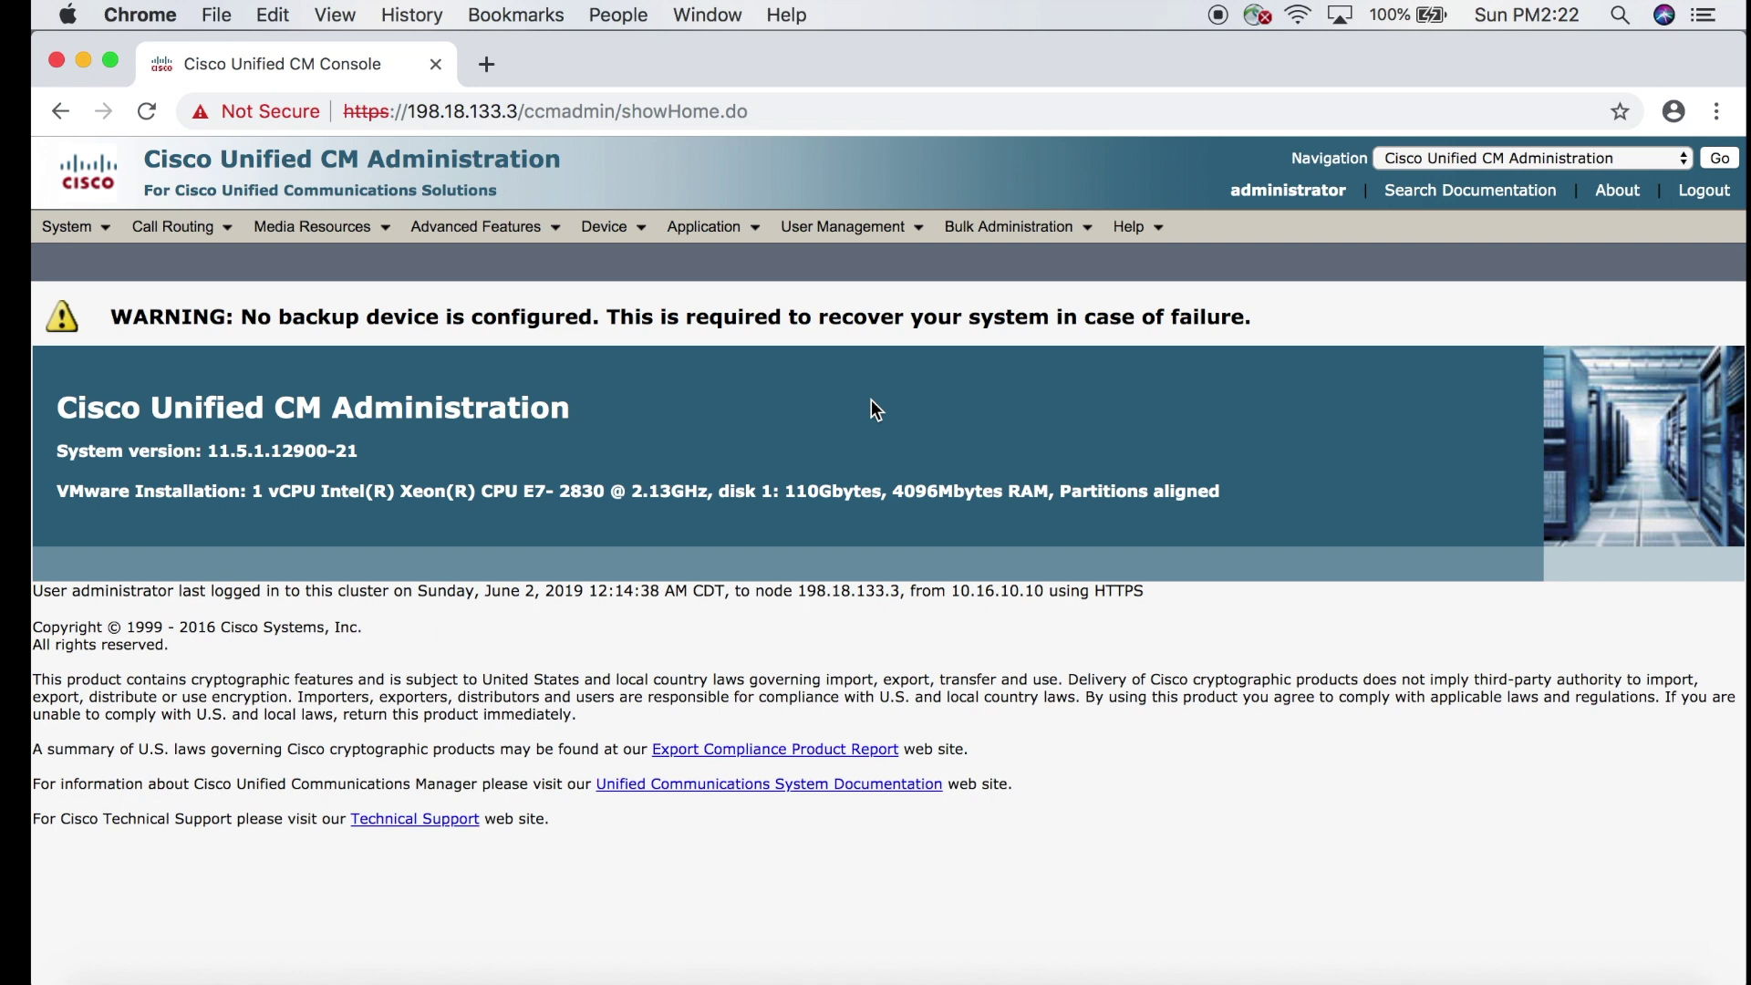
# Go to User Management > End User and start a new end user with Add New.
pyautogui.moveTo(842, 228)
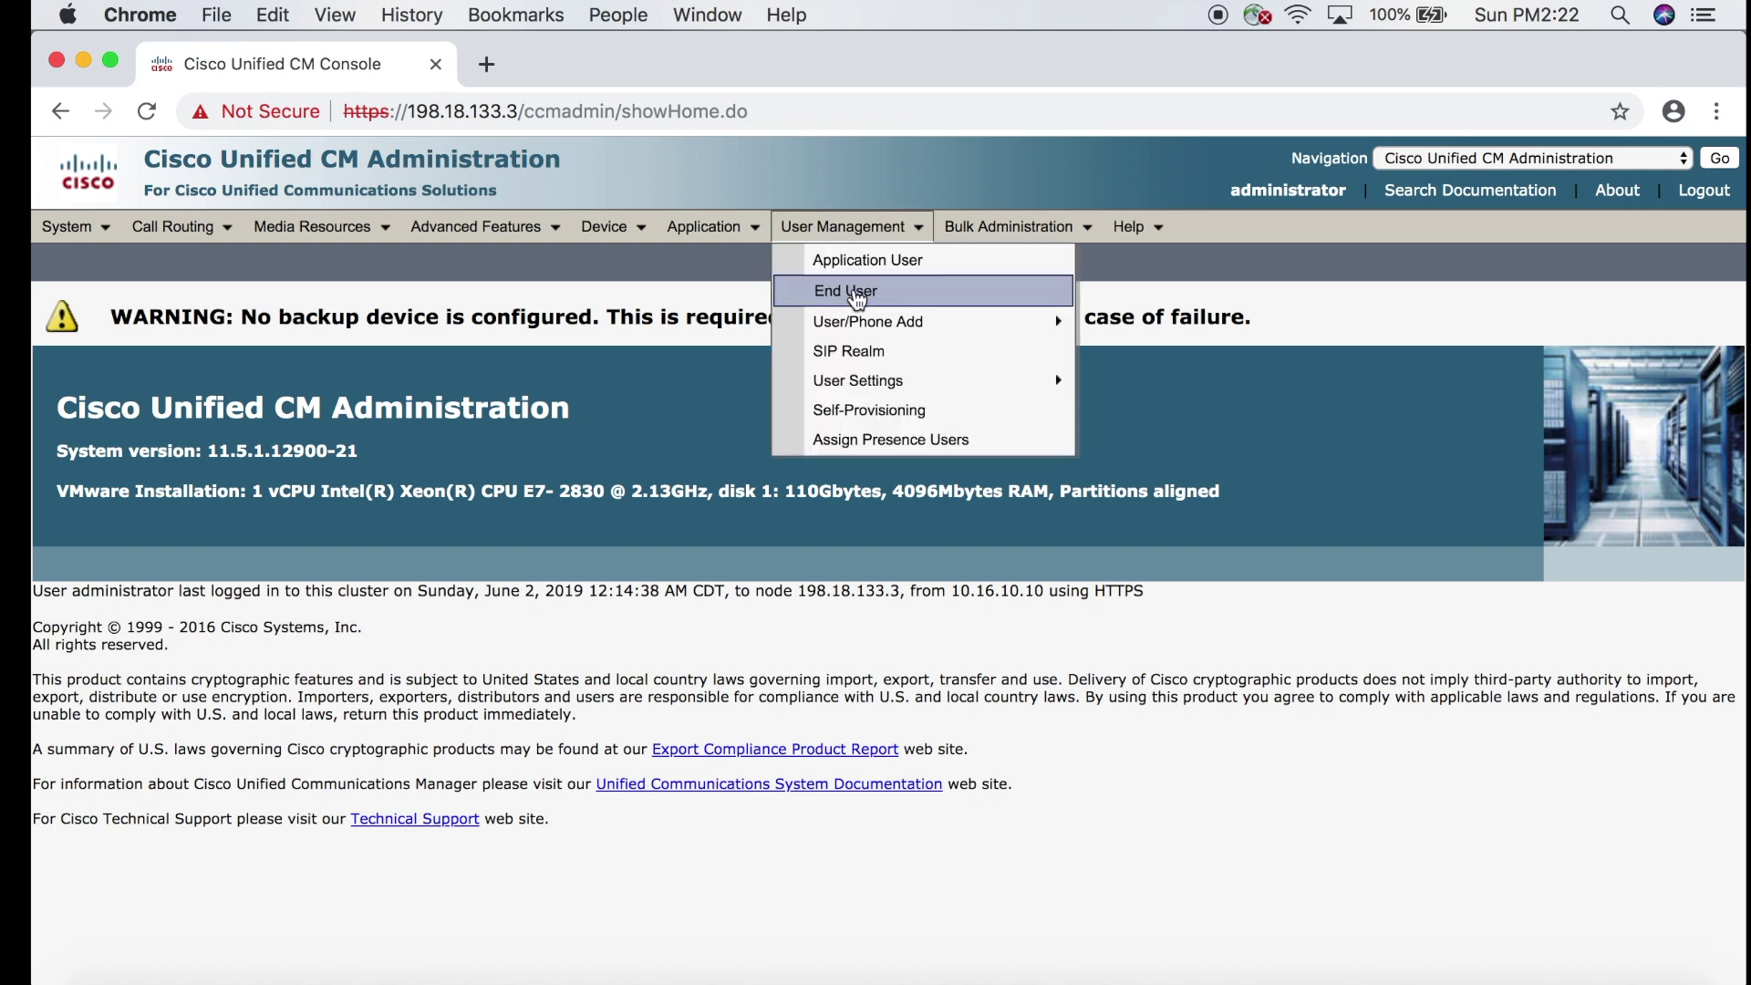
pyautogui.moveTo(606, 228)
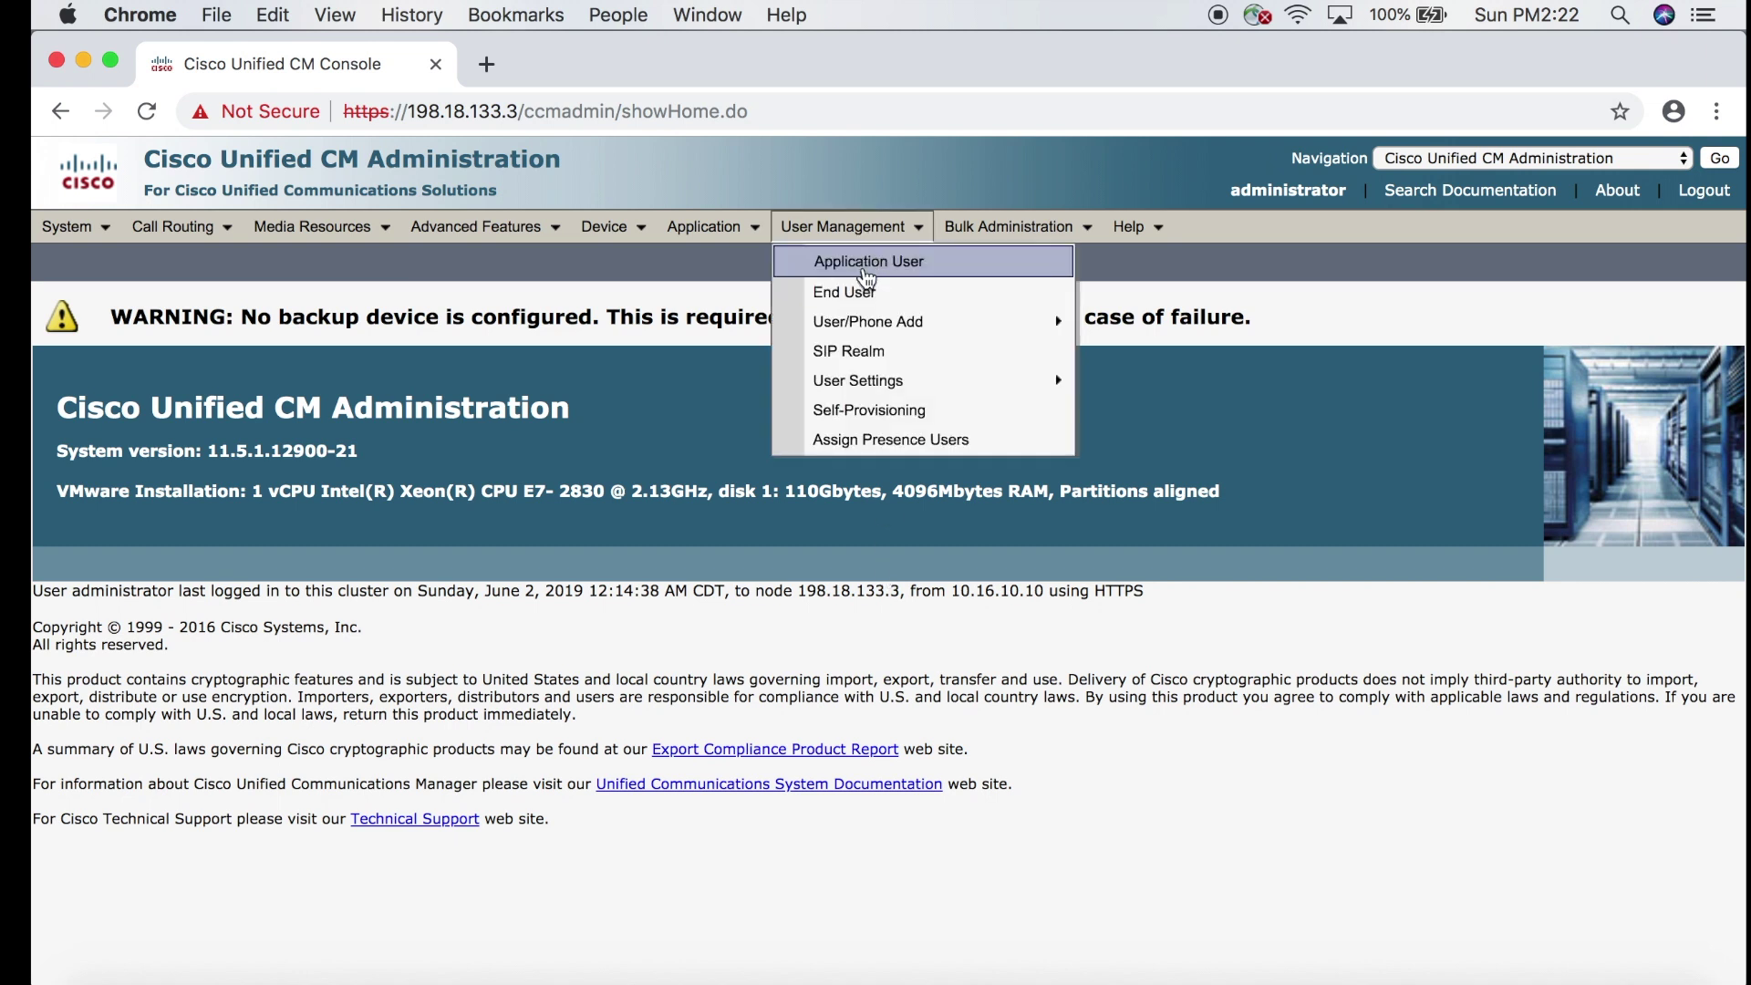
pyautogui.click(865, 290)
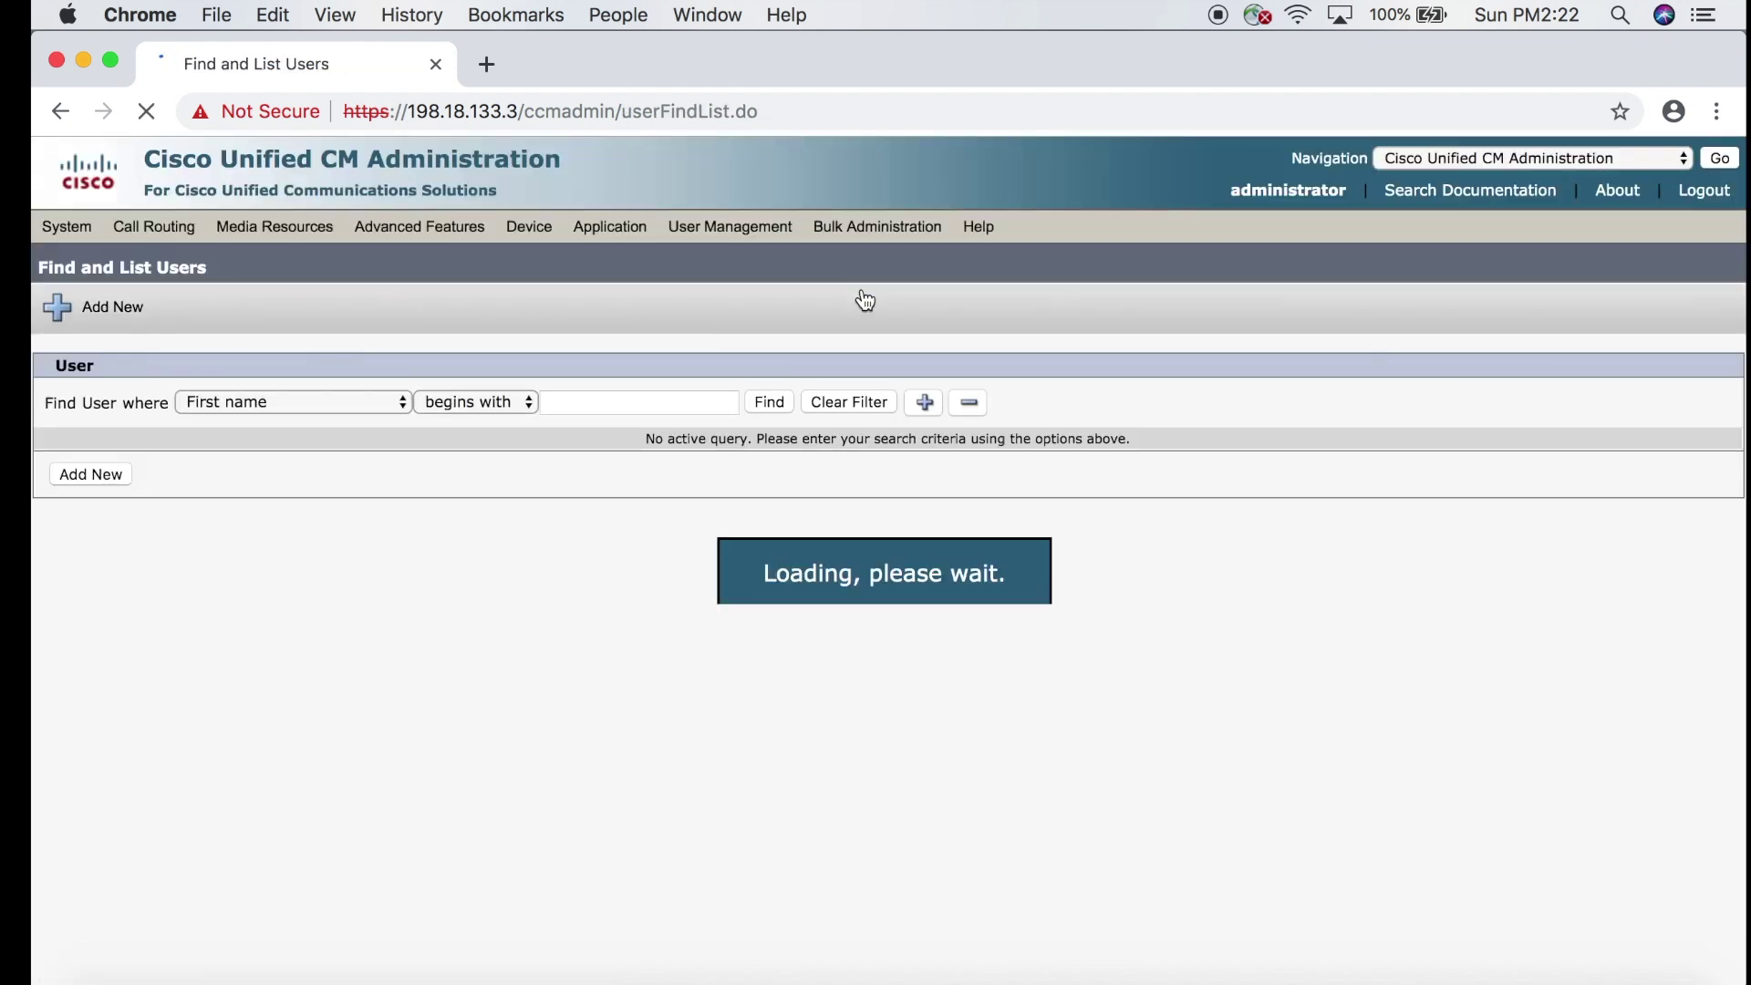
pyautogui.click(116, 476)
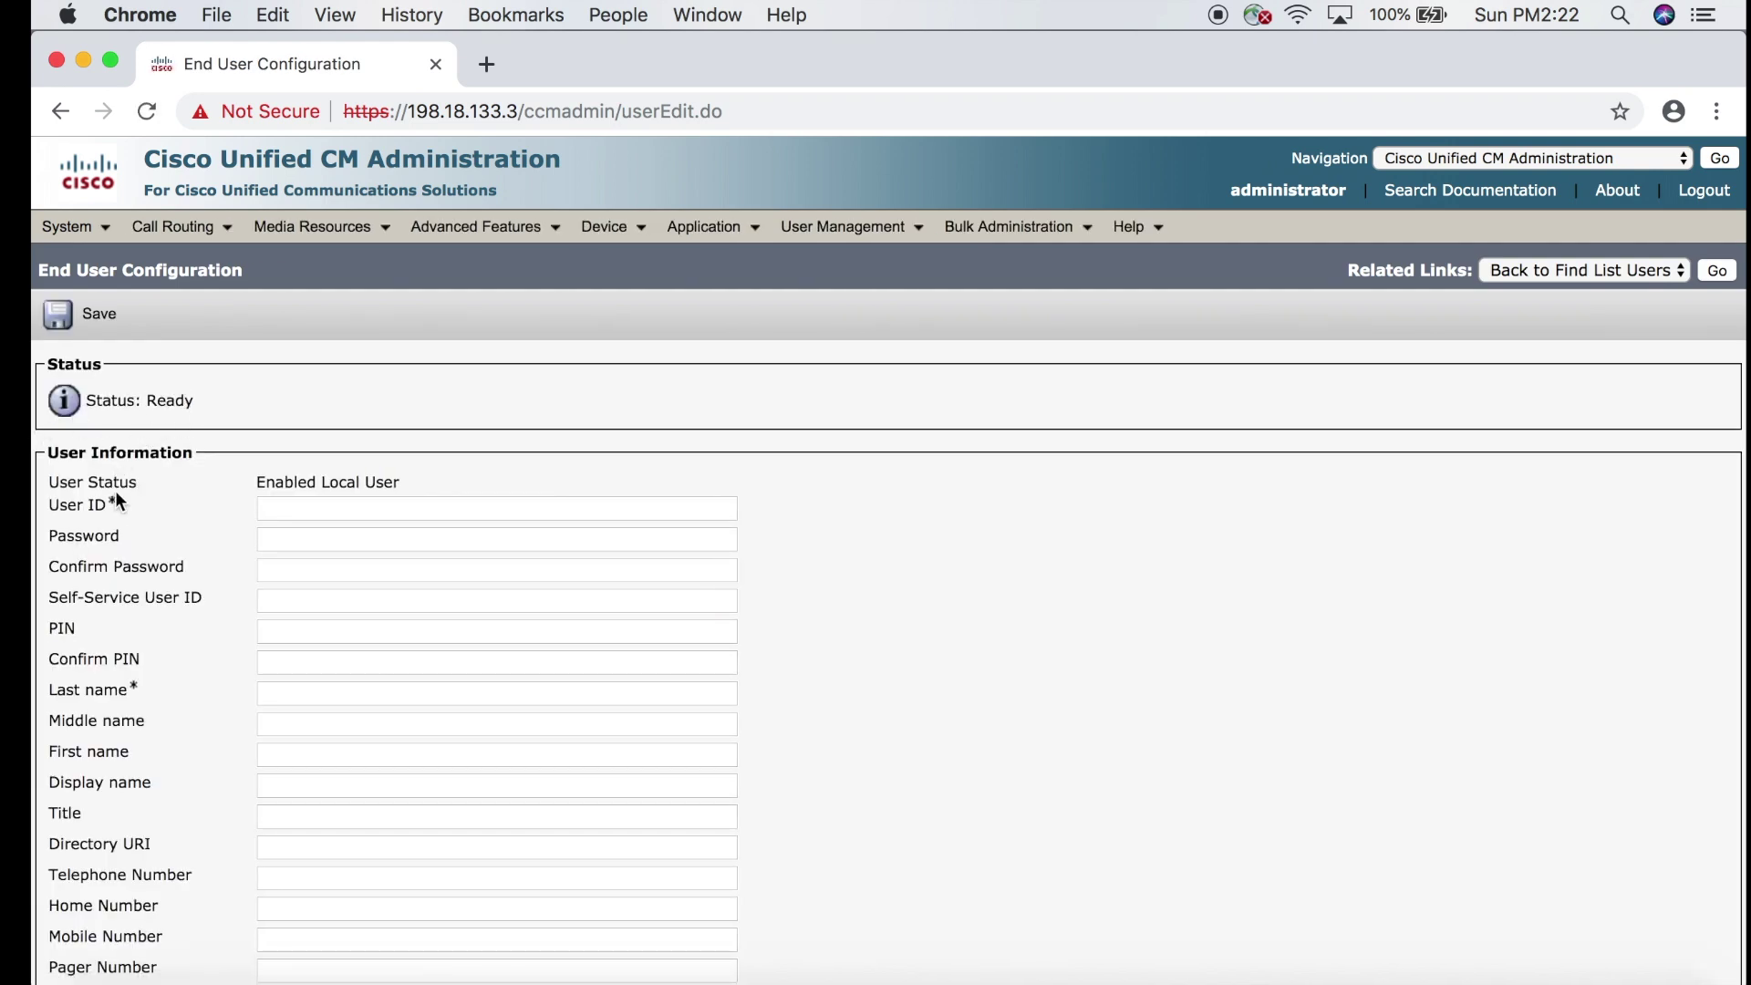
# Enter the new user's ID, the account password and the matching password confirmation.
pyautogui.click(286, 506)
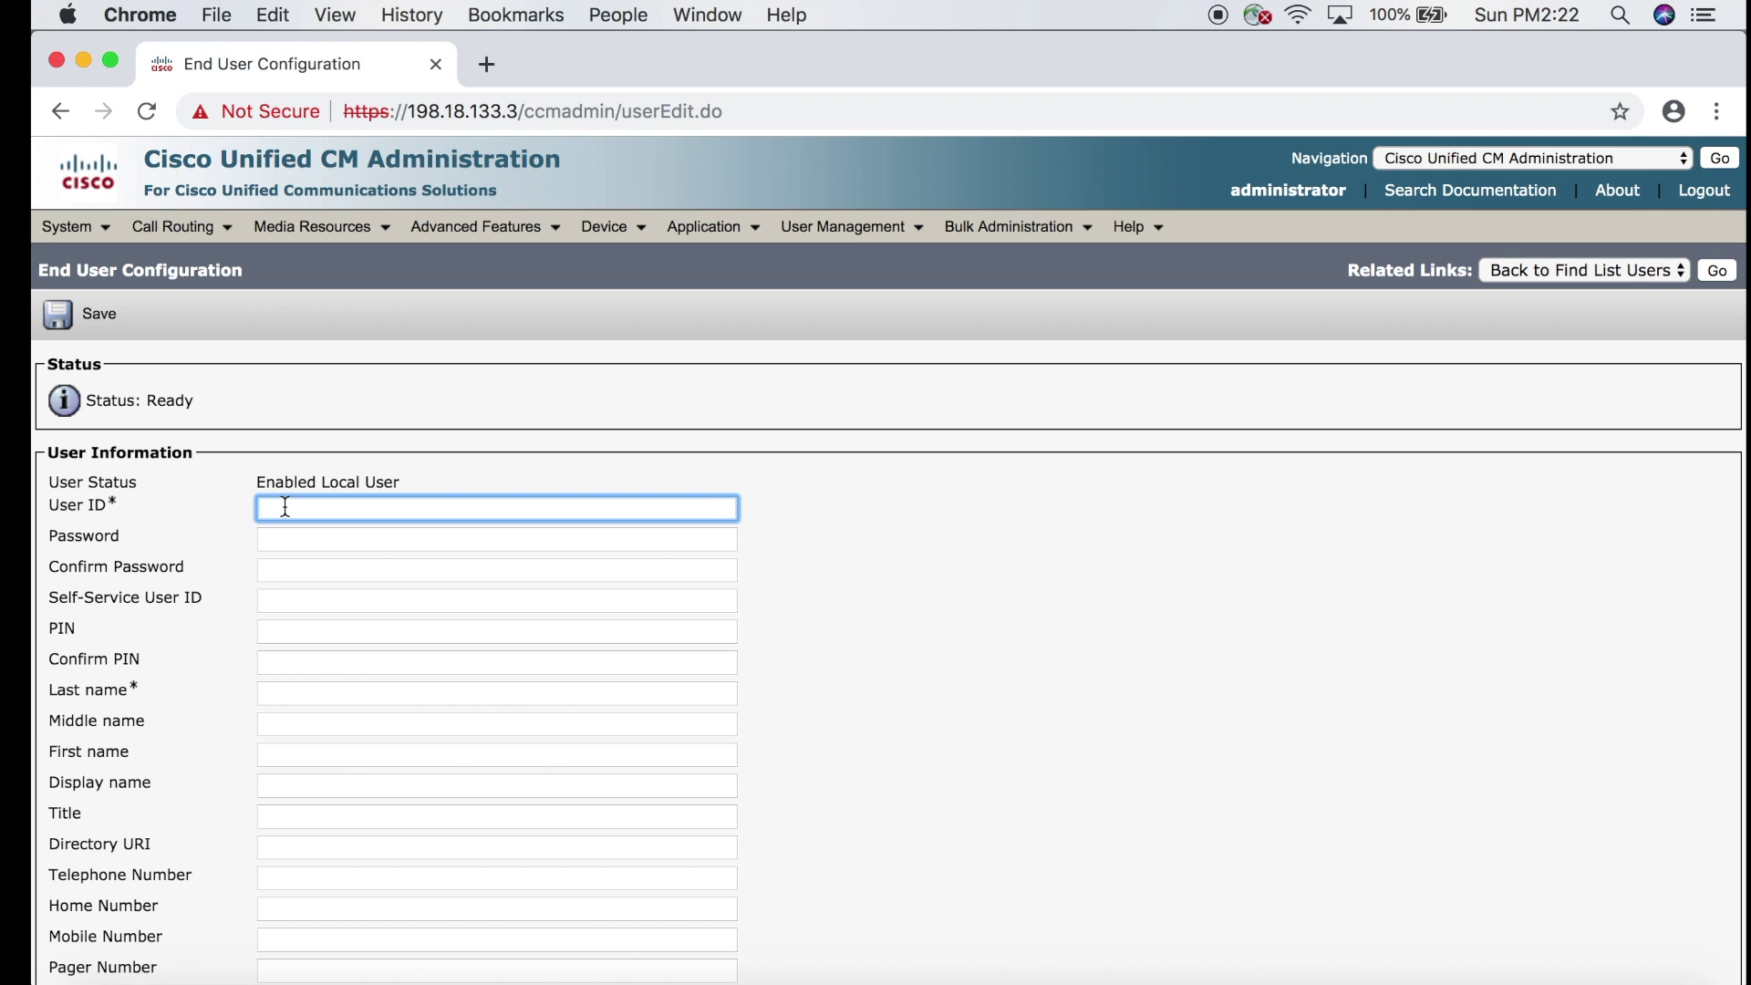
pyautogui.write('pparker')
pyautogui.doubleClick(282, 511)
pyautogui.click(277, 537)
pyautogui.write('cisco')
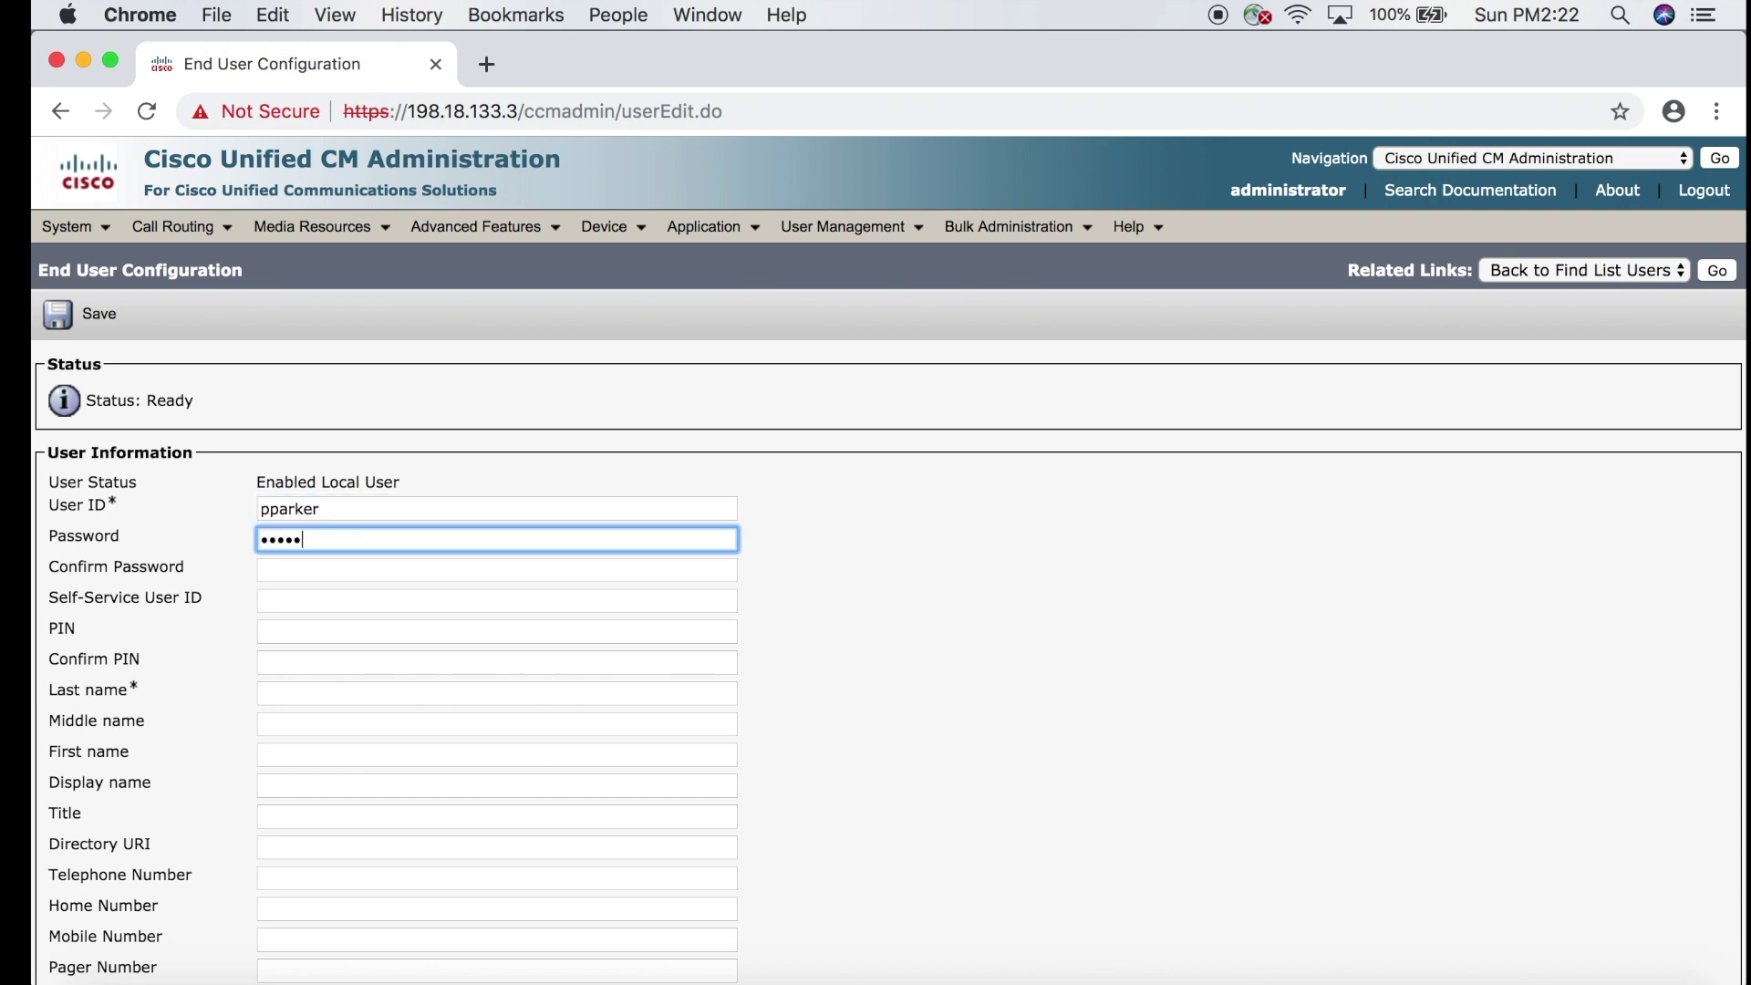
pyautogui.click(274, 572)
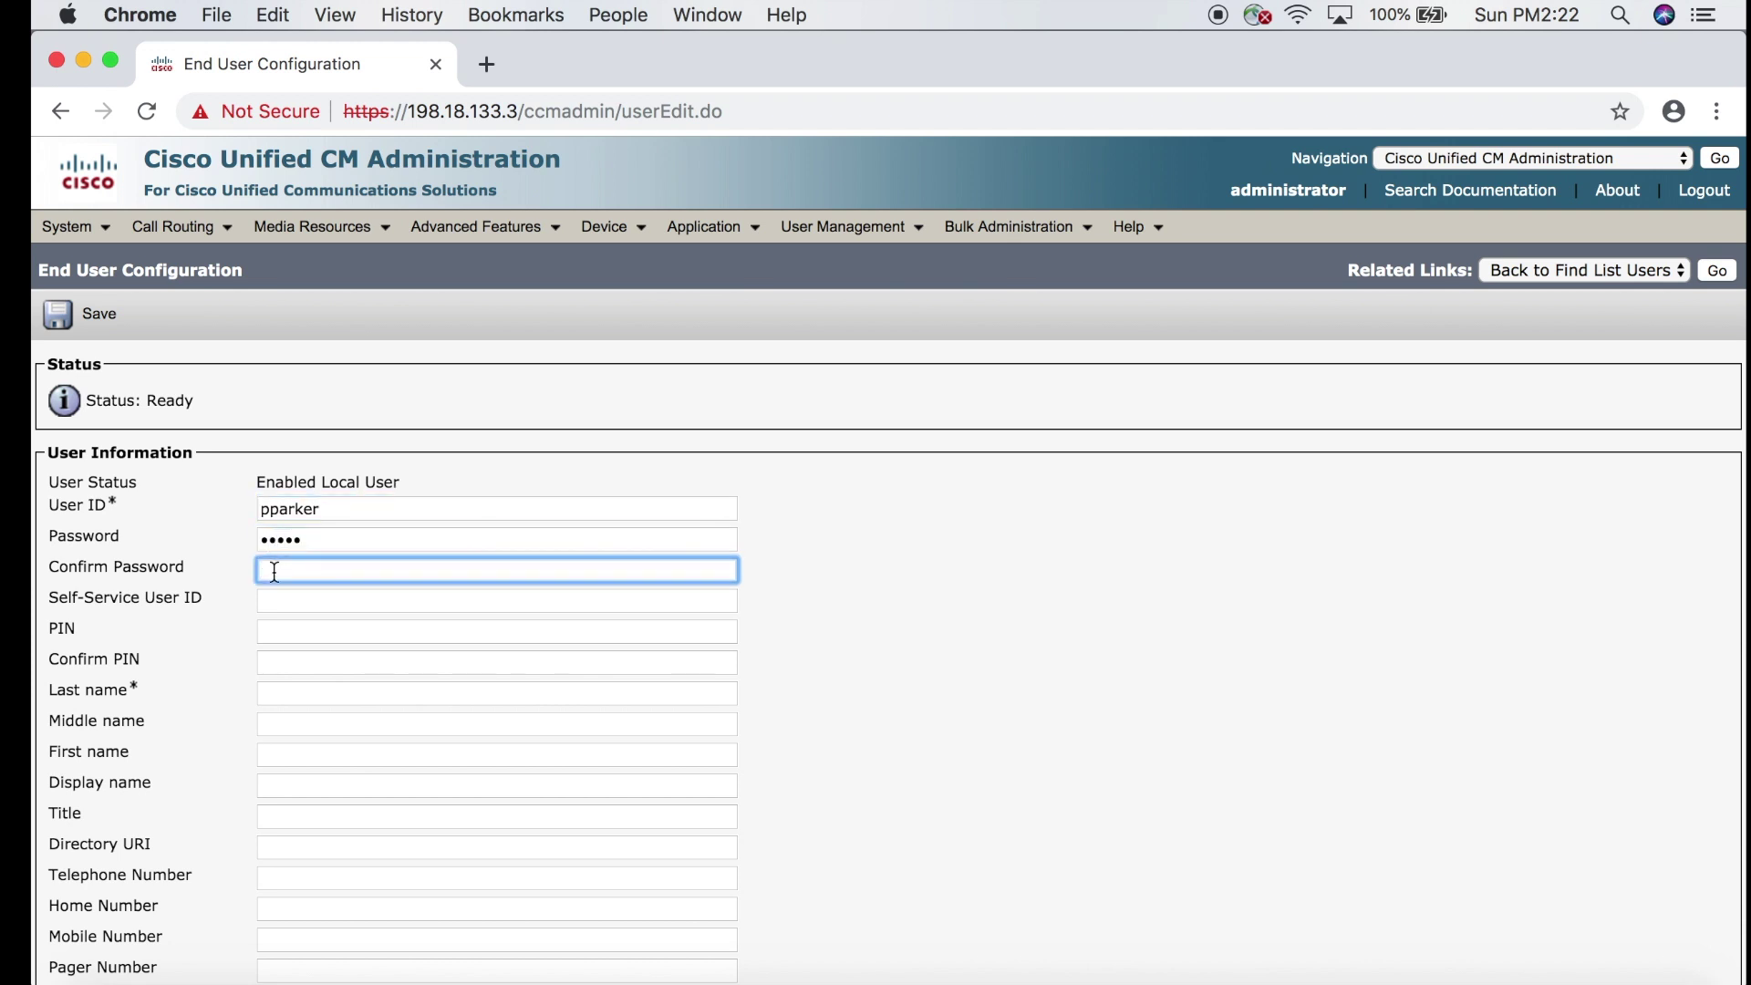
pyautogui.write('cisco')
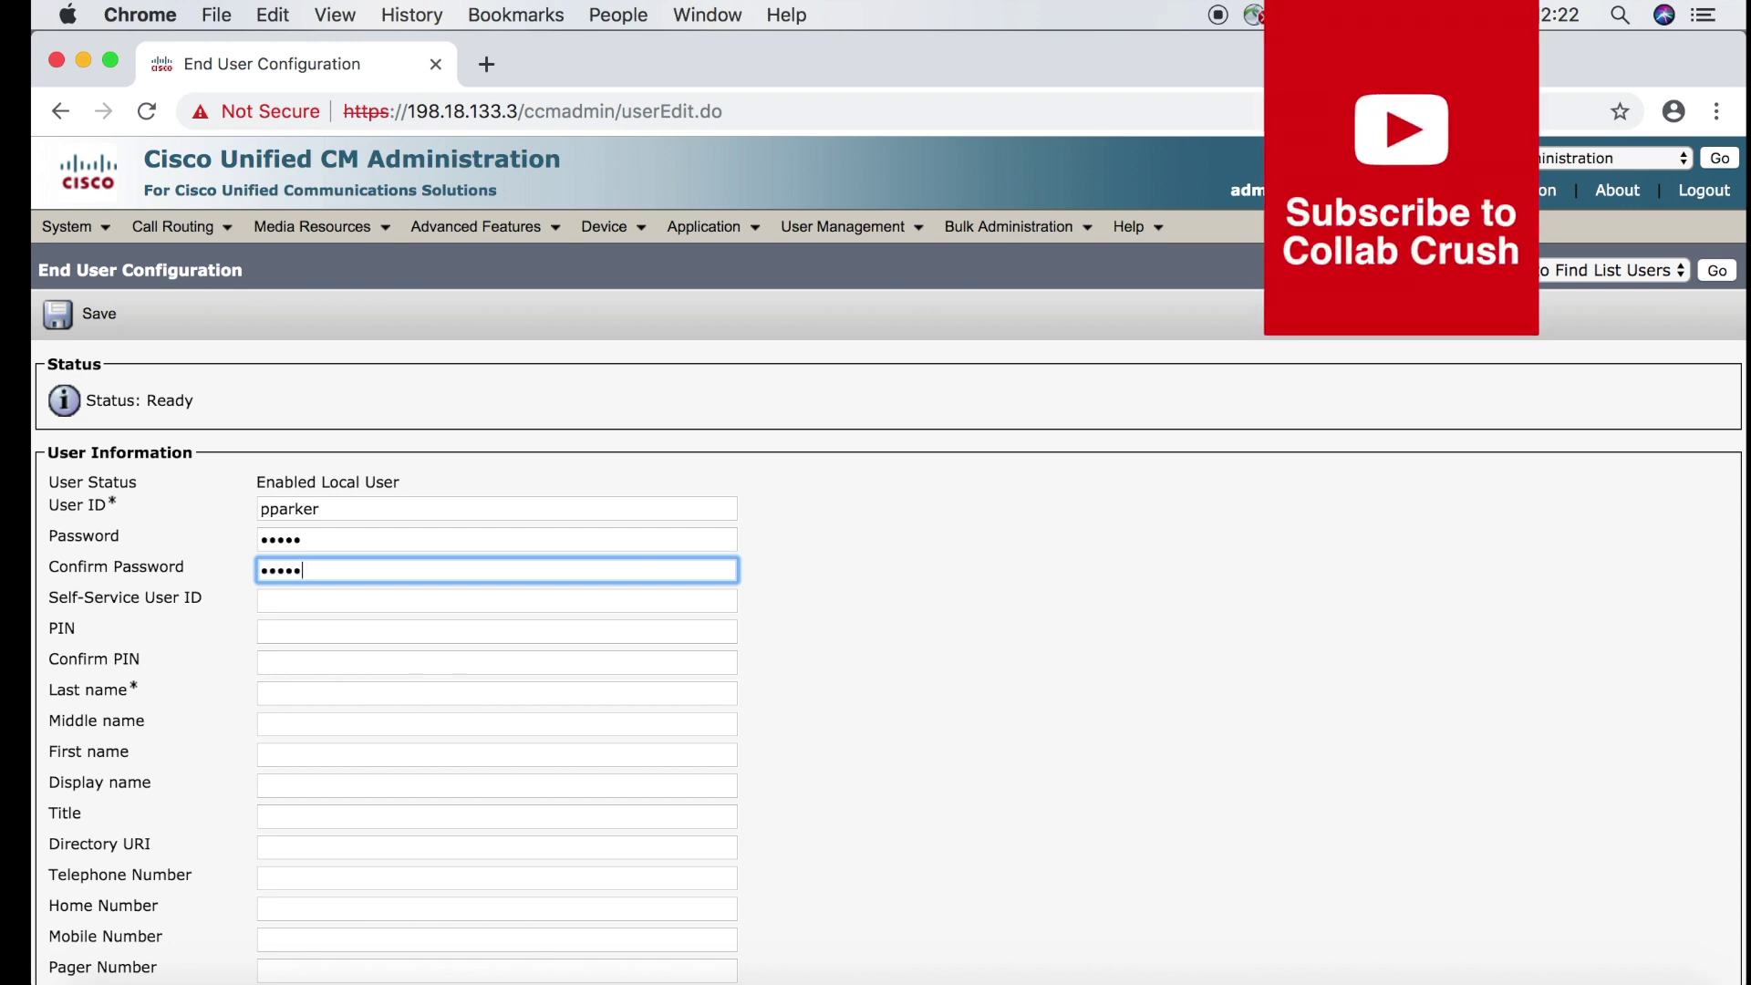
# Fill in the user's last name and first name.
pyautogui.scroll(-2, 302, 663)
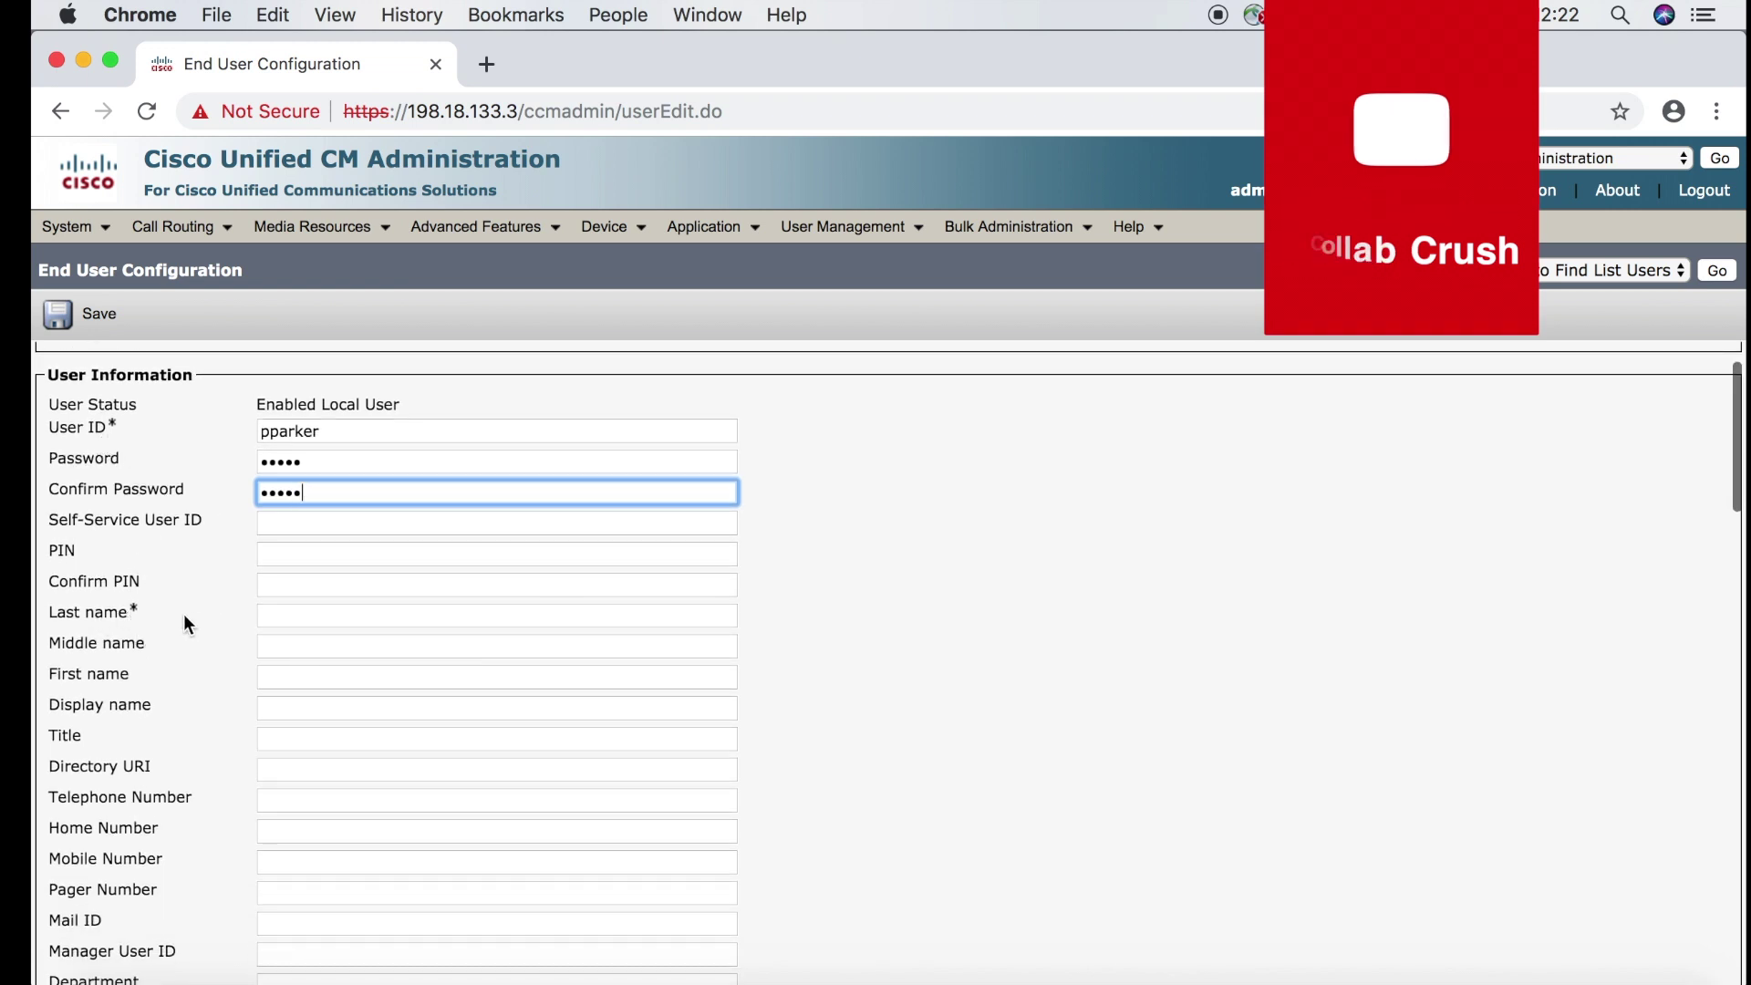
pyautogui.click(278, 612)
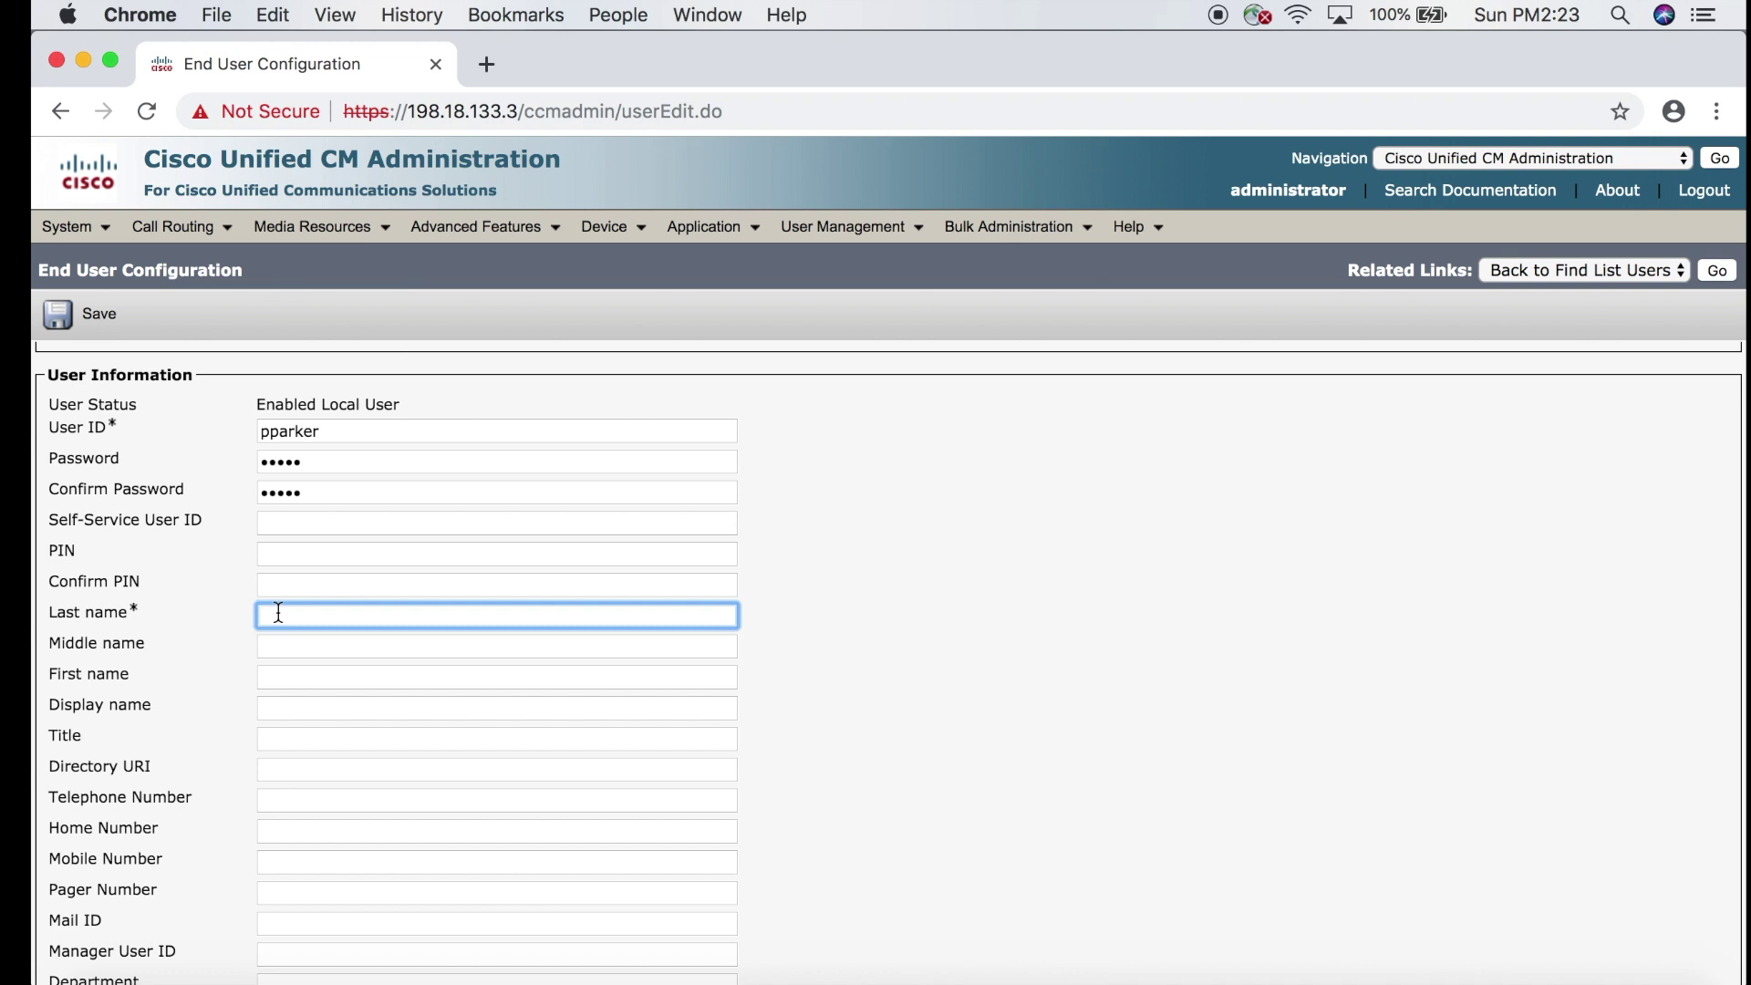
pyautogui.write('Parker')
pyautogui.scroll(-2, 286, 630)
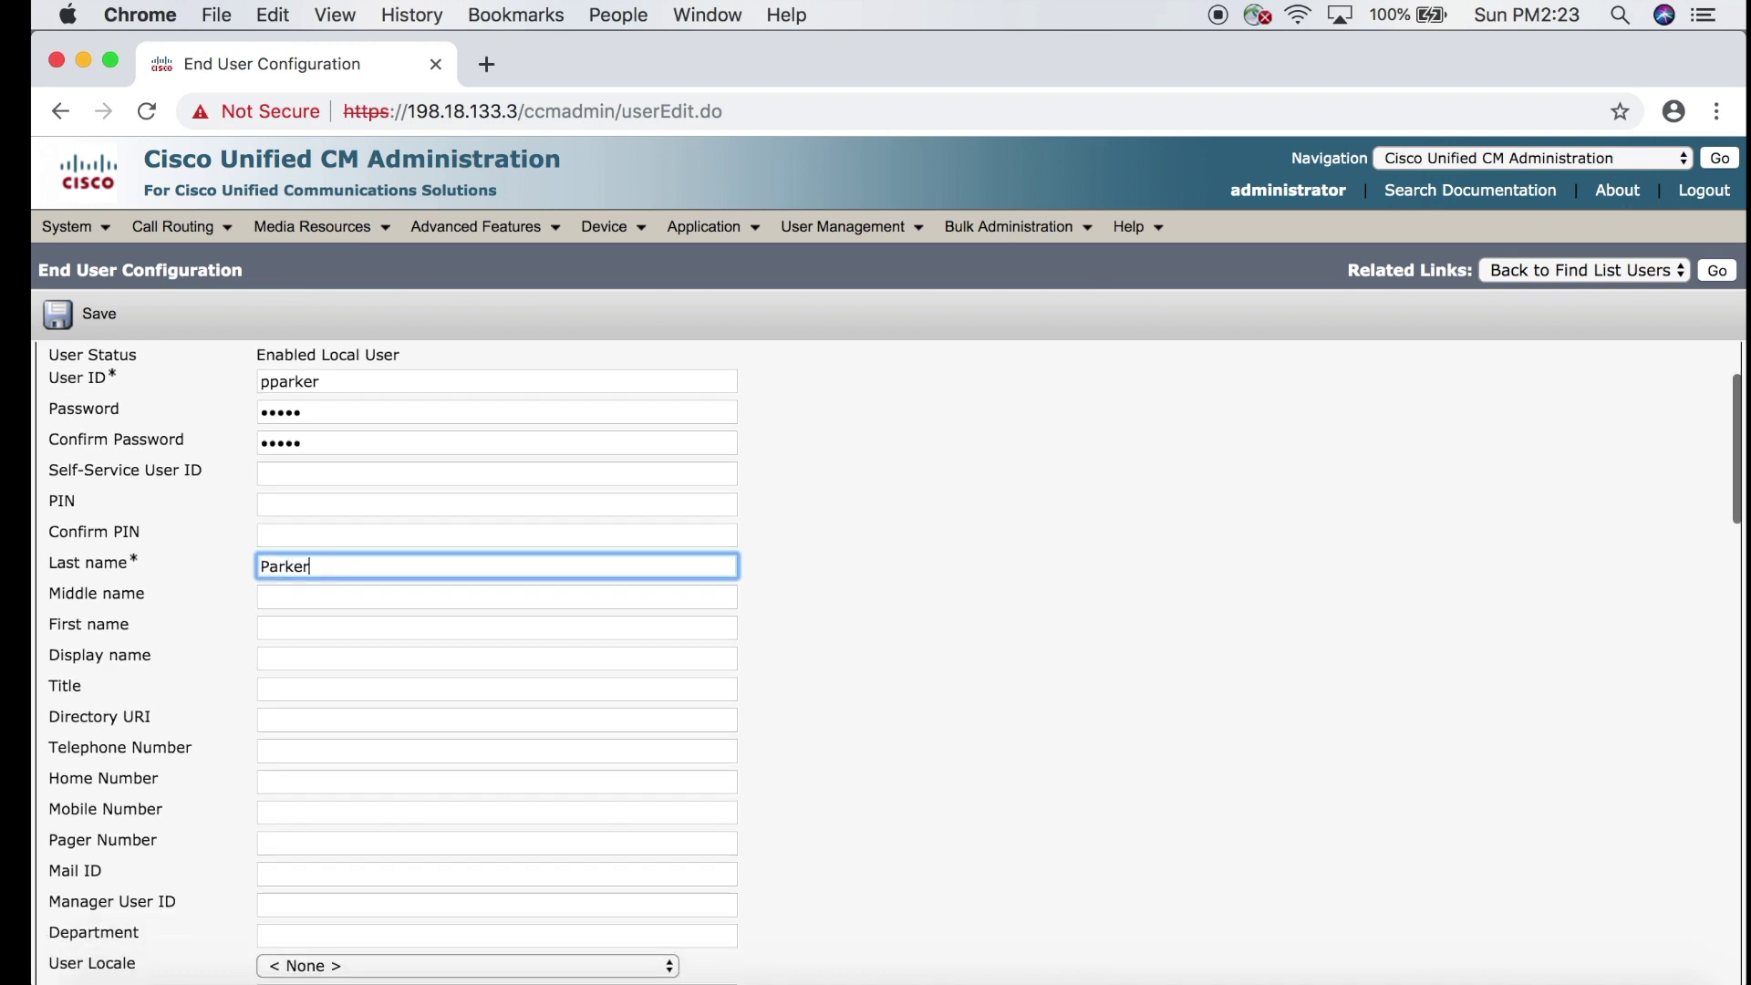
pyautogui.click(295, 610)
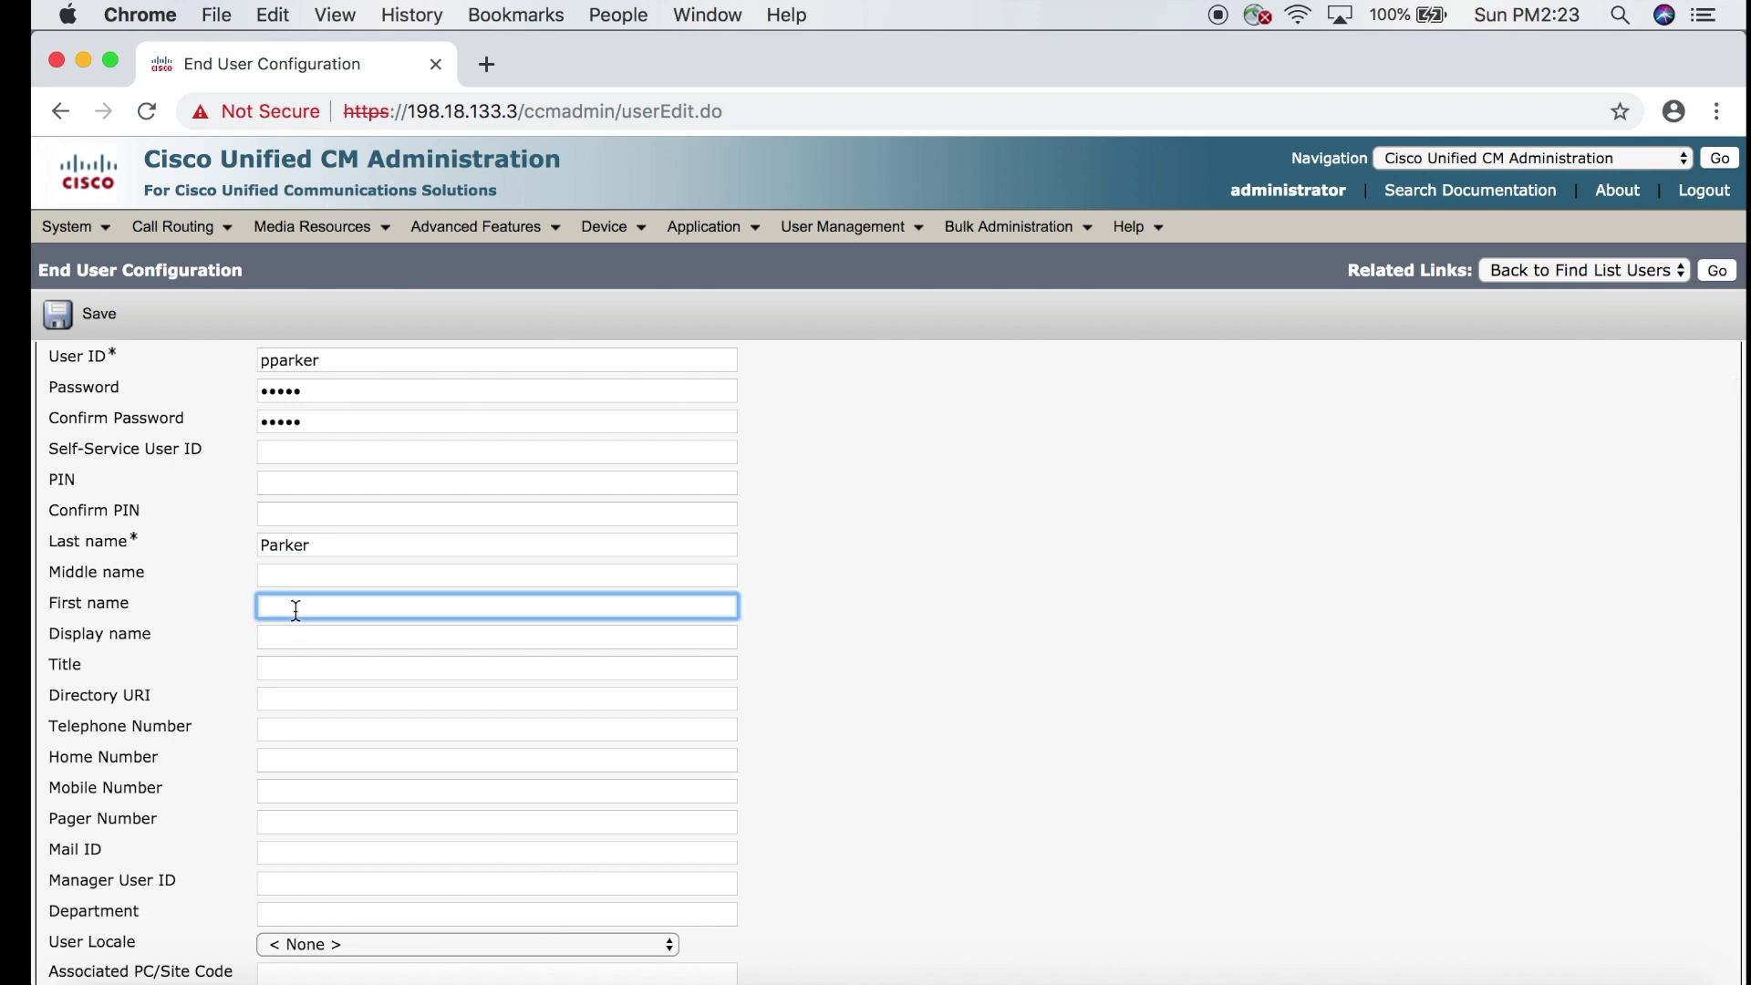
pyautogui.write('Peter')
# Save the new end user record and check that no controlled devices are listed yet.
pyautogui.scroll(-10, 776, 730)
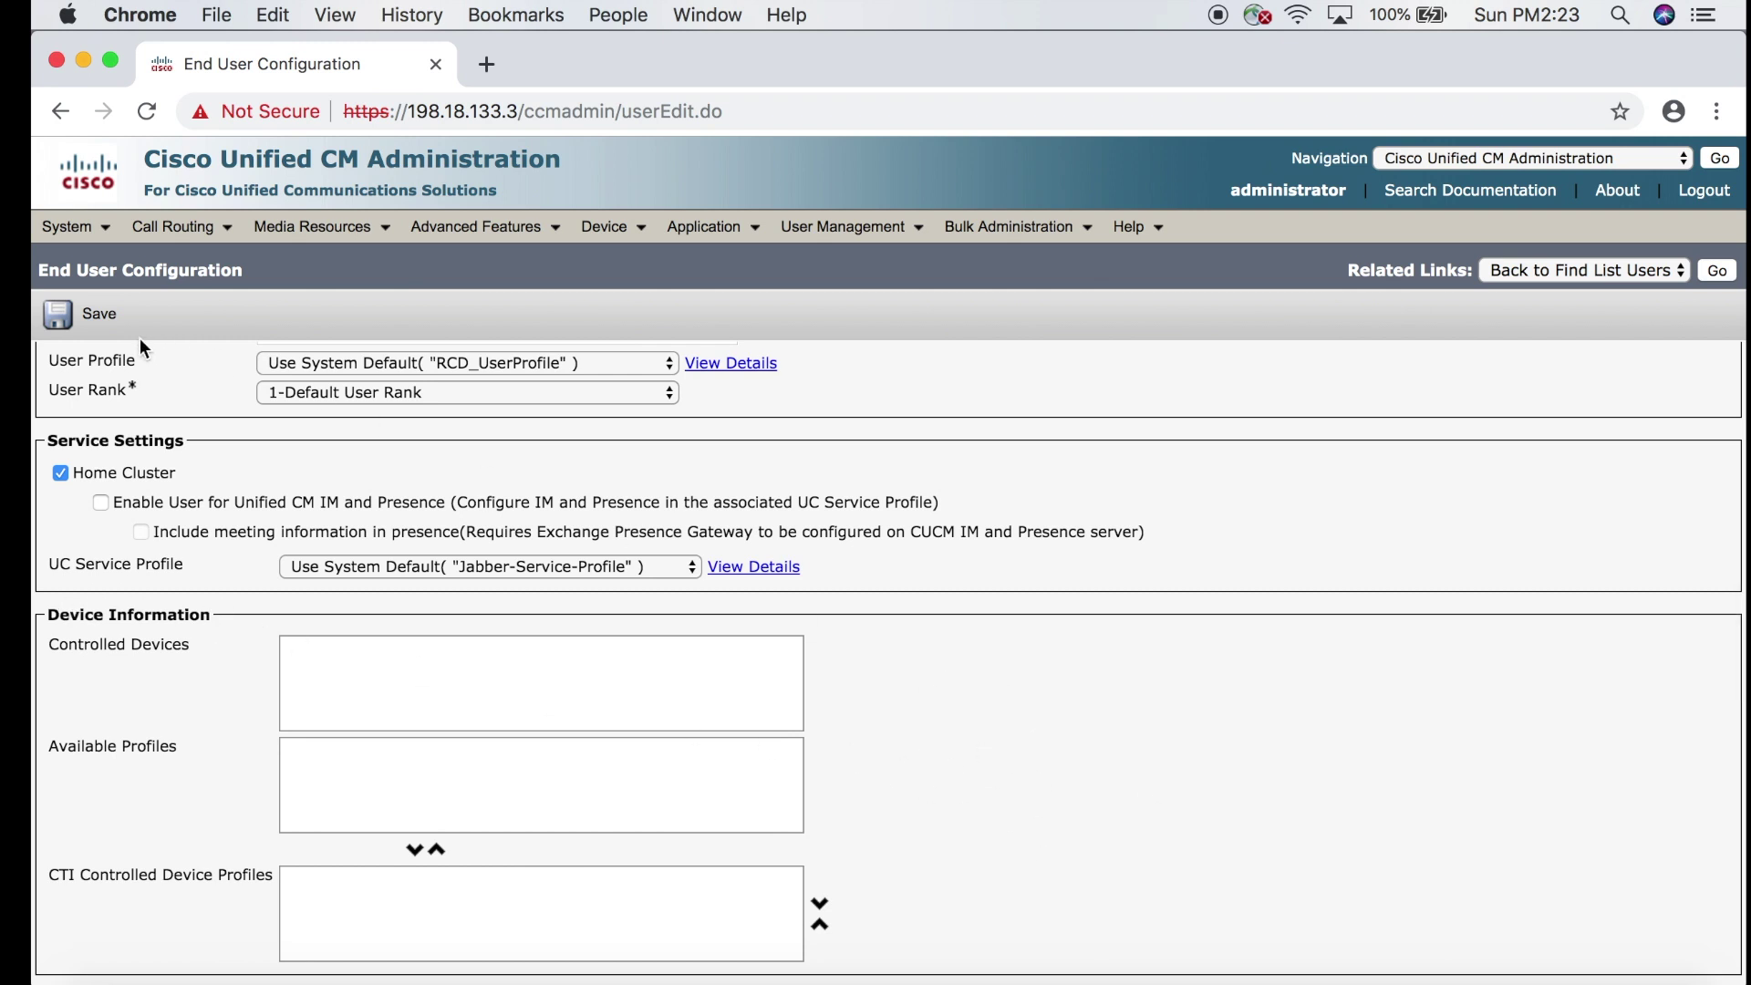
pyautogui.click(93, 319)
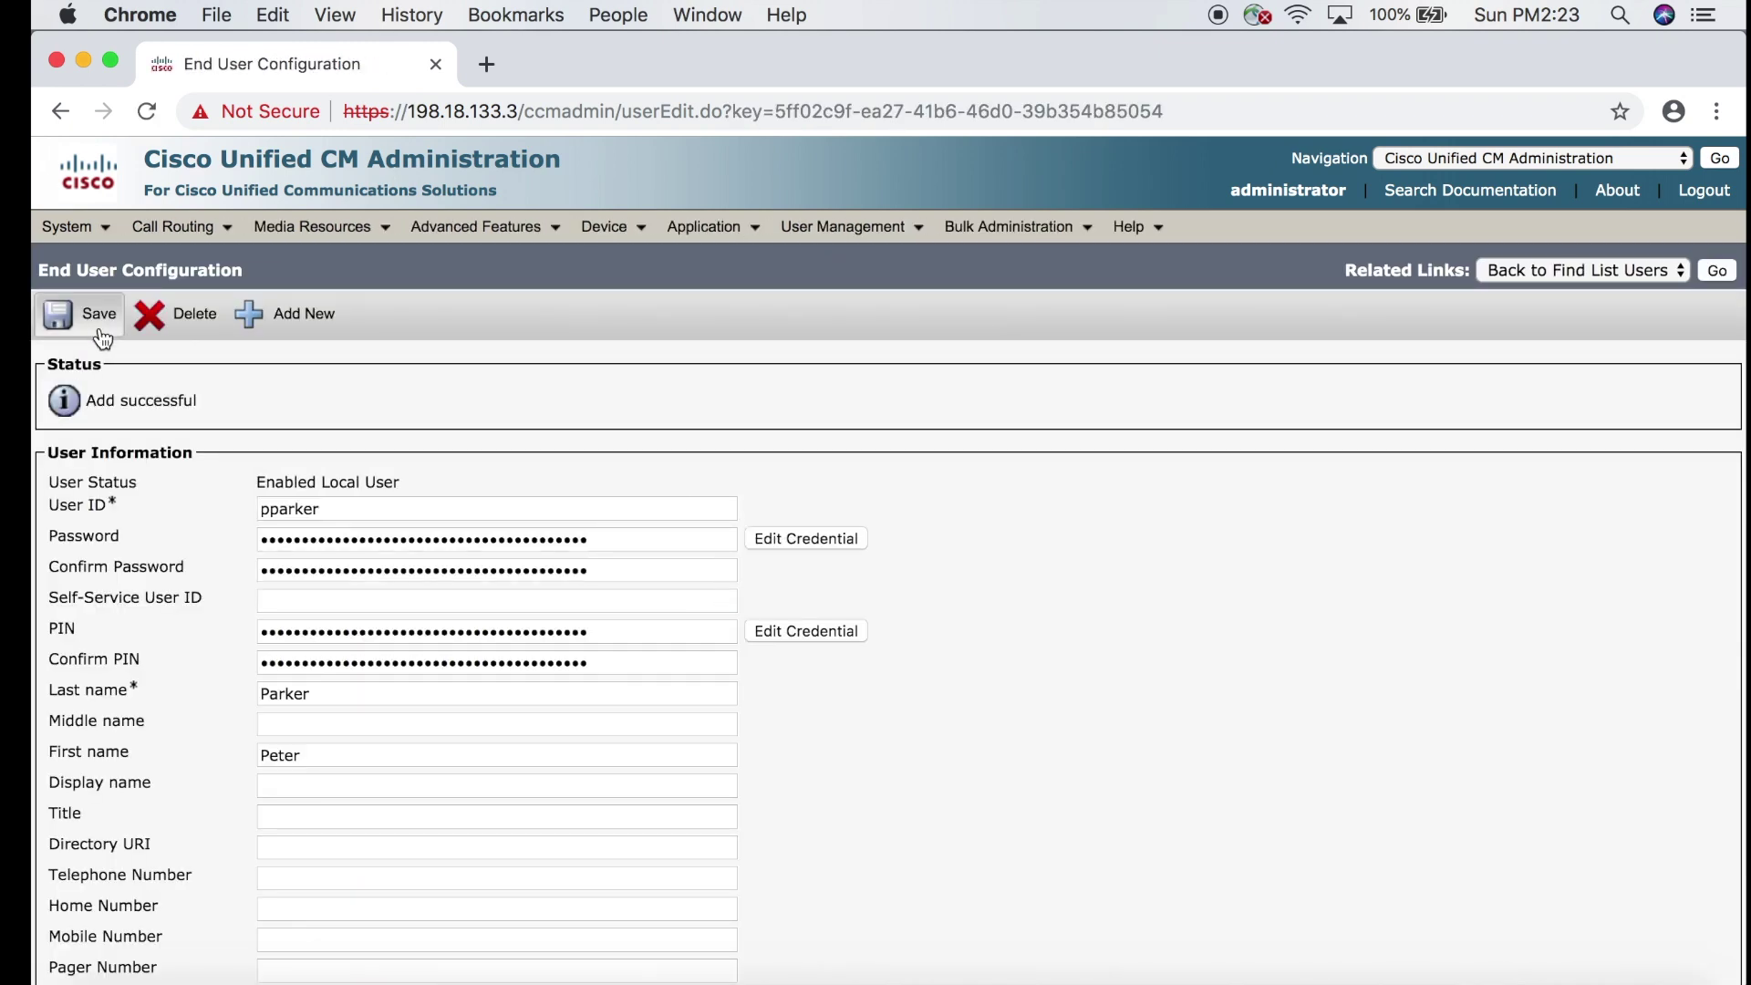
pyautogui.scroll(-10, 830, 793)
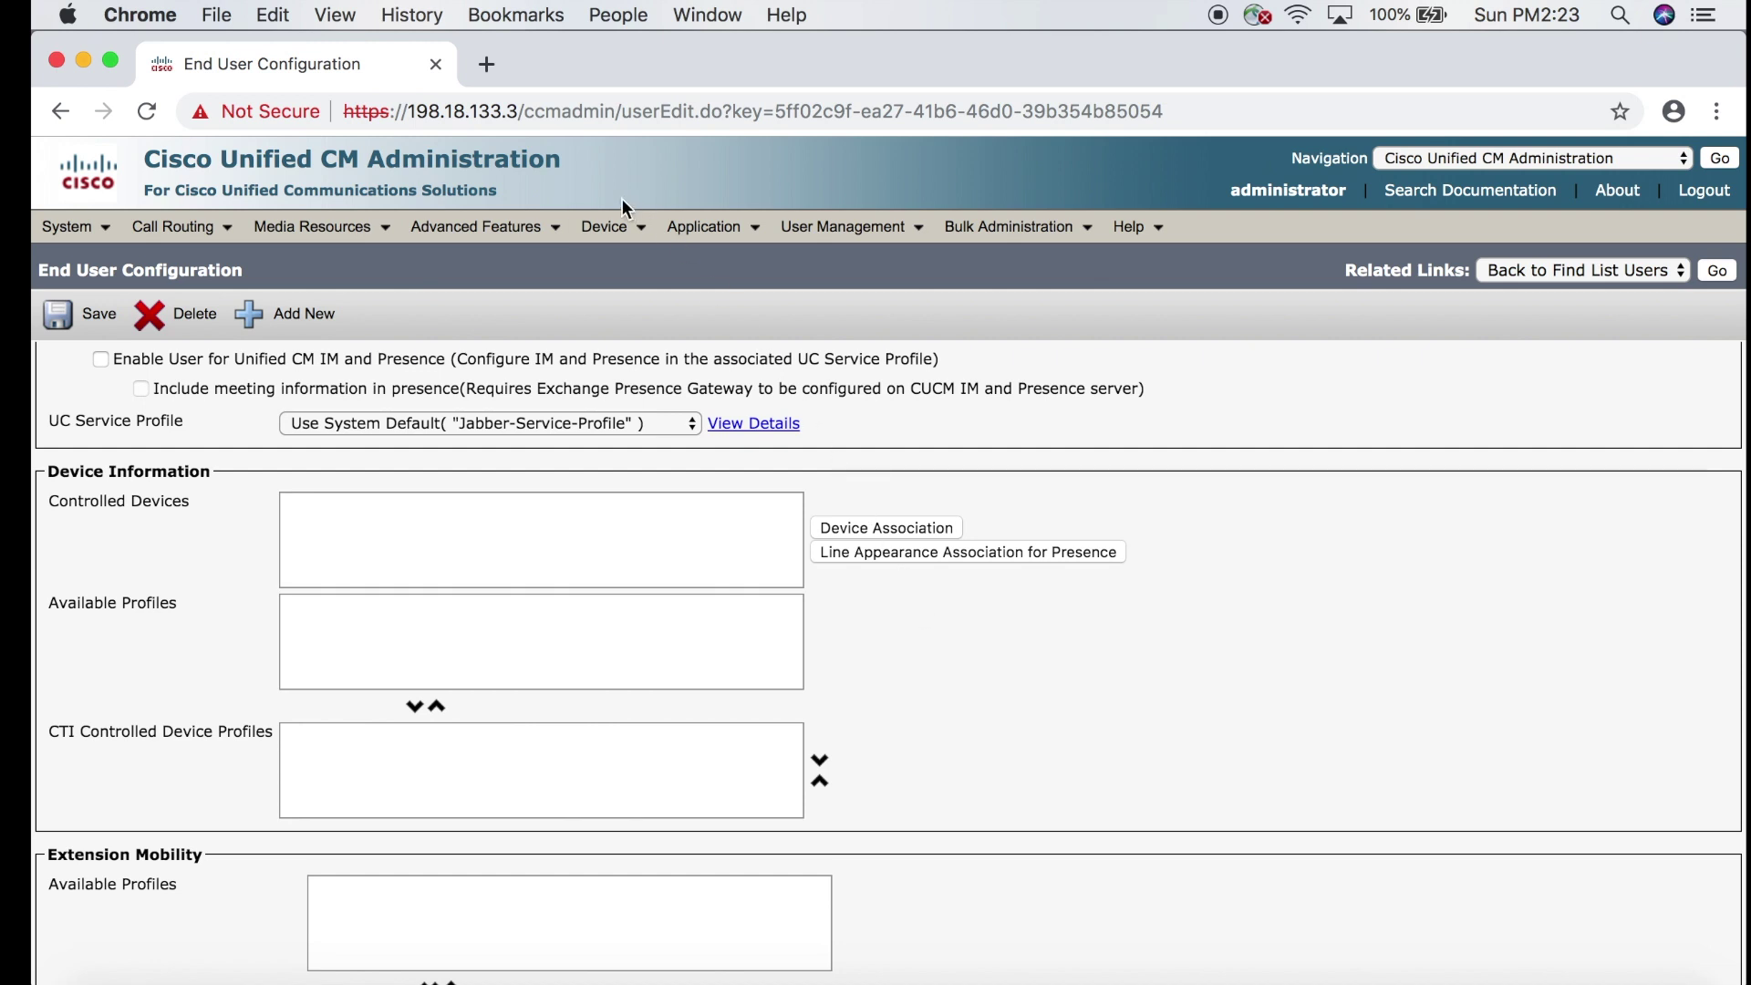
# Add a new phone under Device > Phone with Cisco 9971 as the phone type.
pyautogui.moveTo(627, 236)
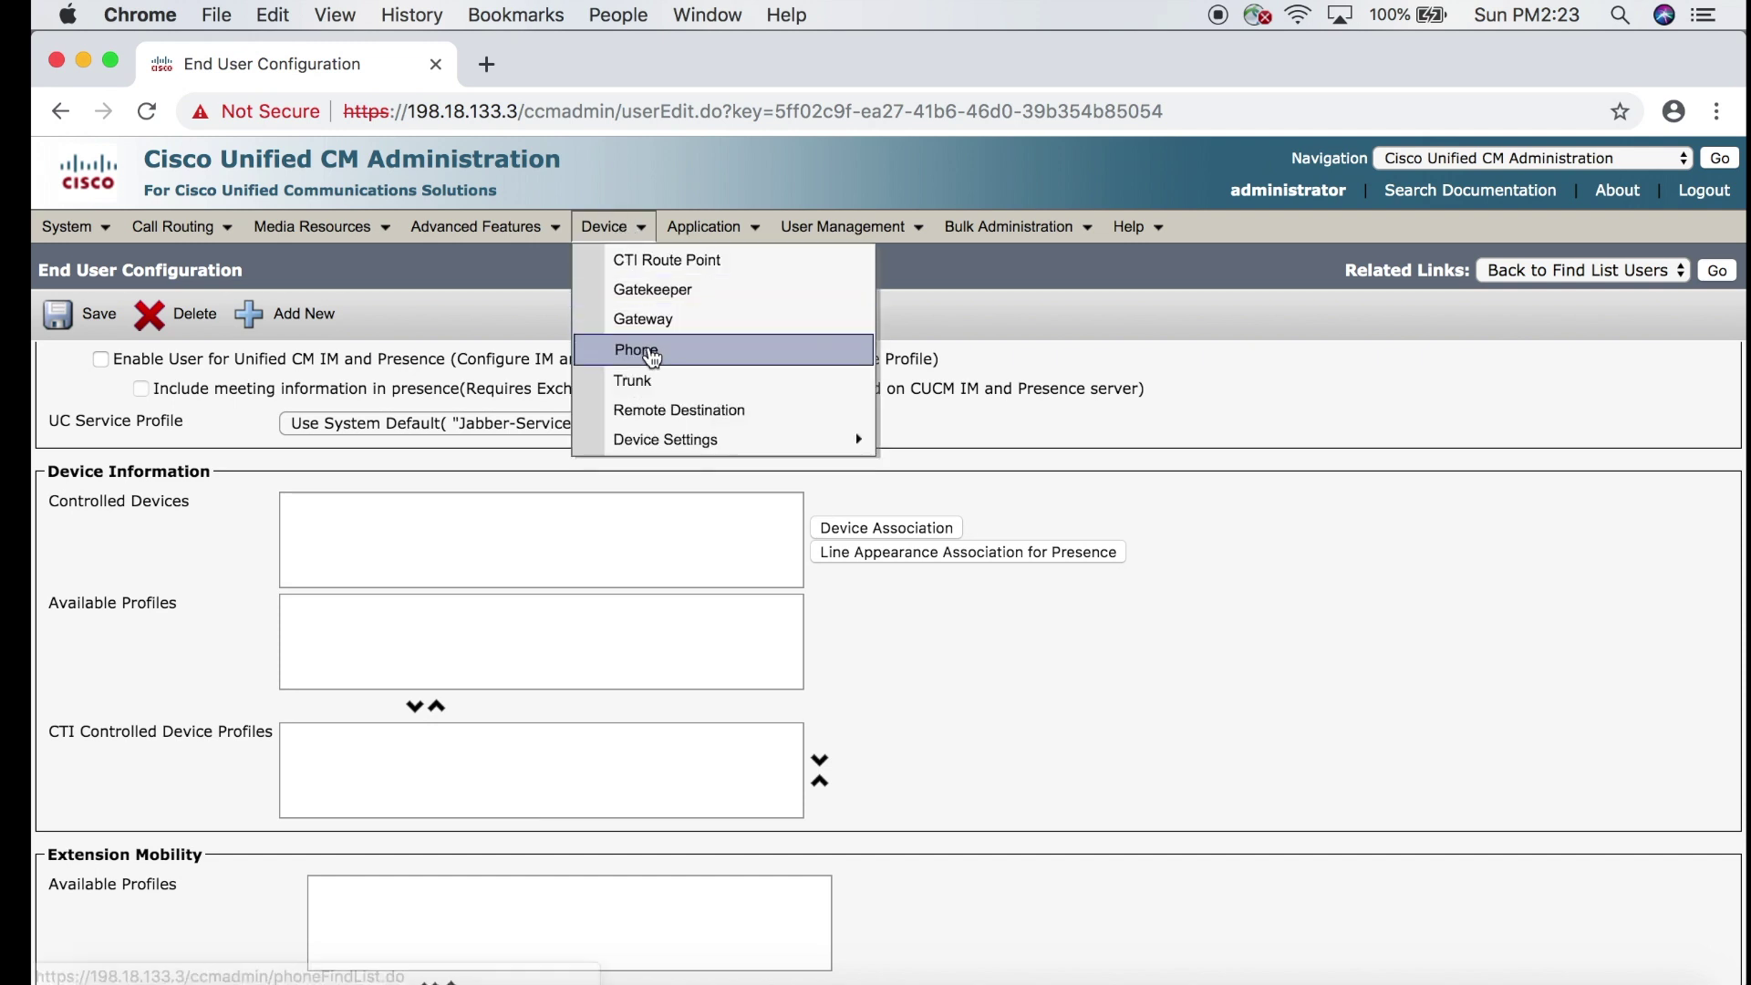
pyautogui.click(635, 349)
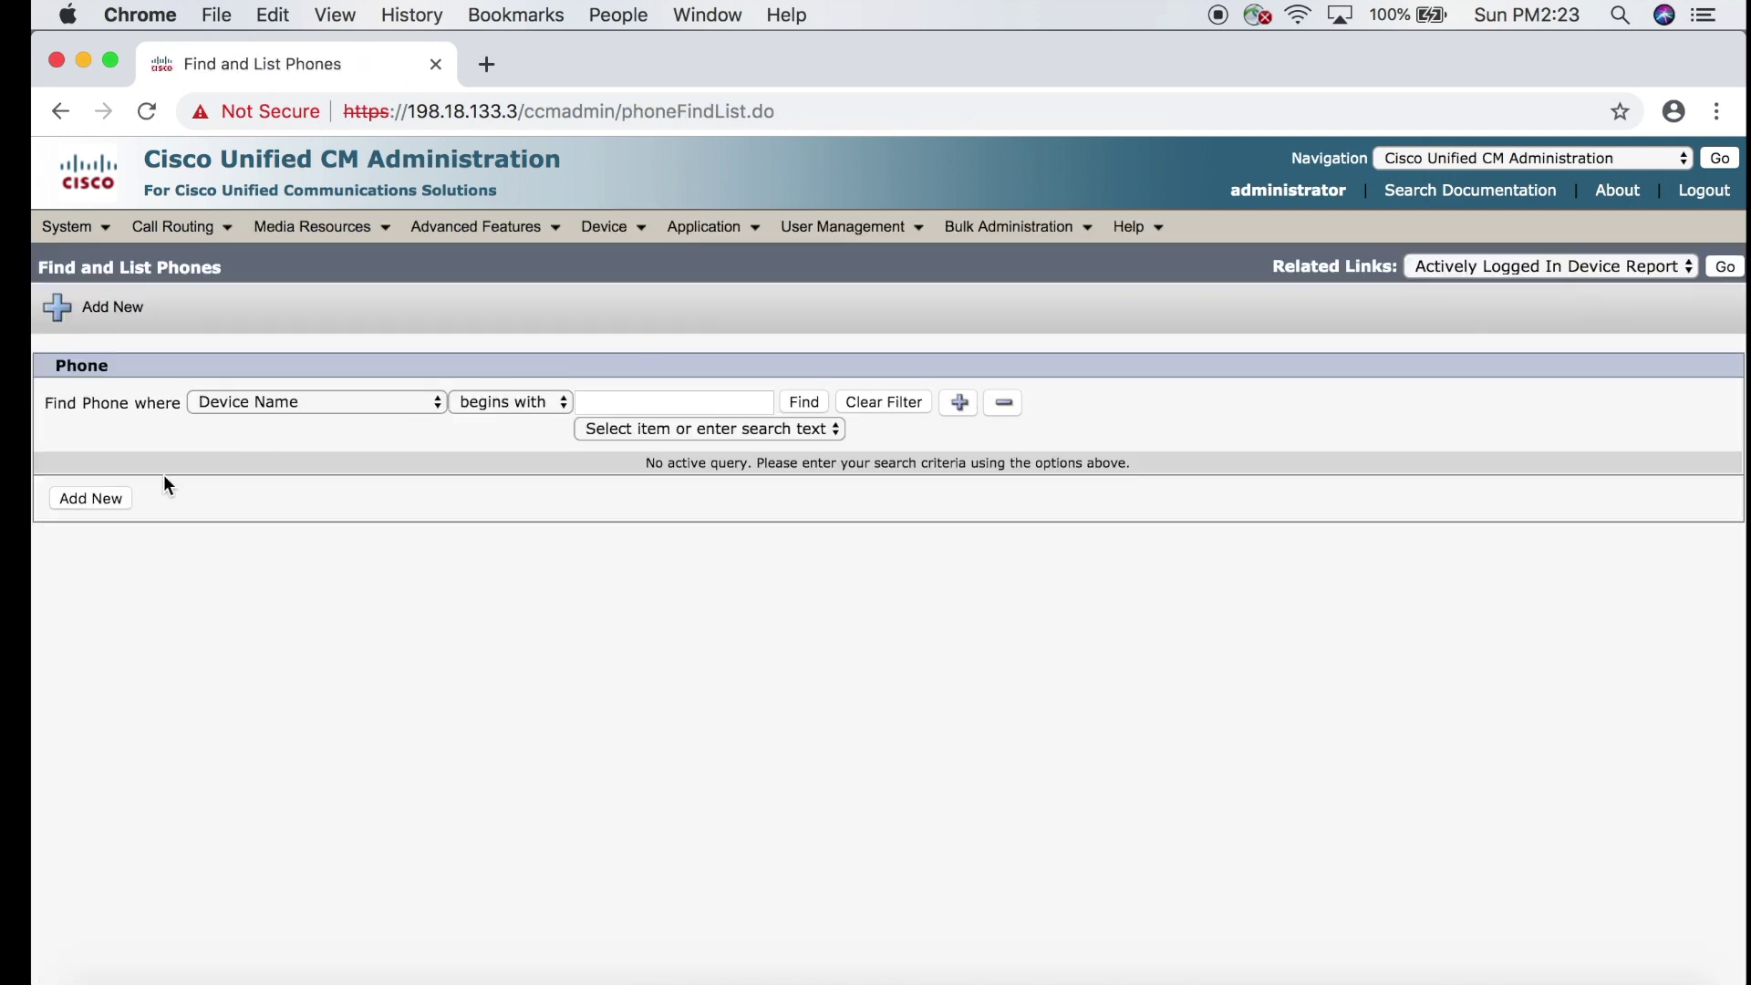
pyautogui.click(112, 501)
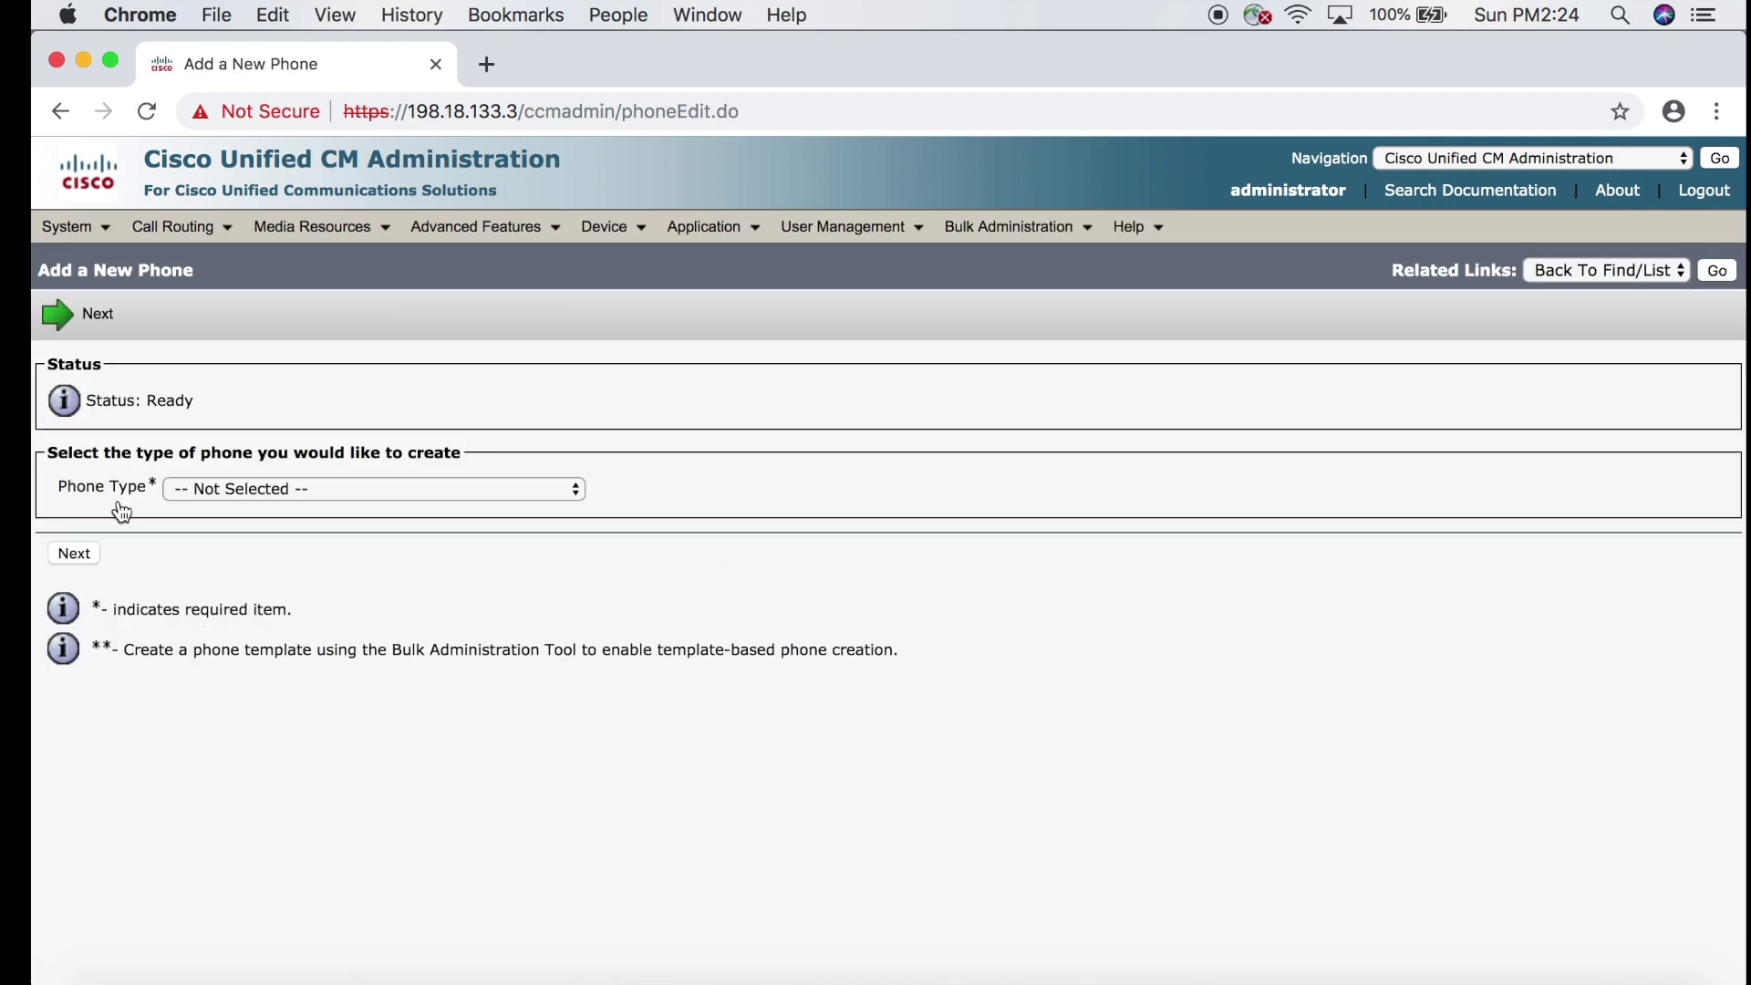
pyautogui.click(265, 484)
pyautogui.scroll(-5, 347, 736)
pyautogui.scroll(-5, 347, 736)
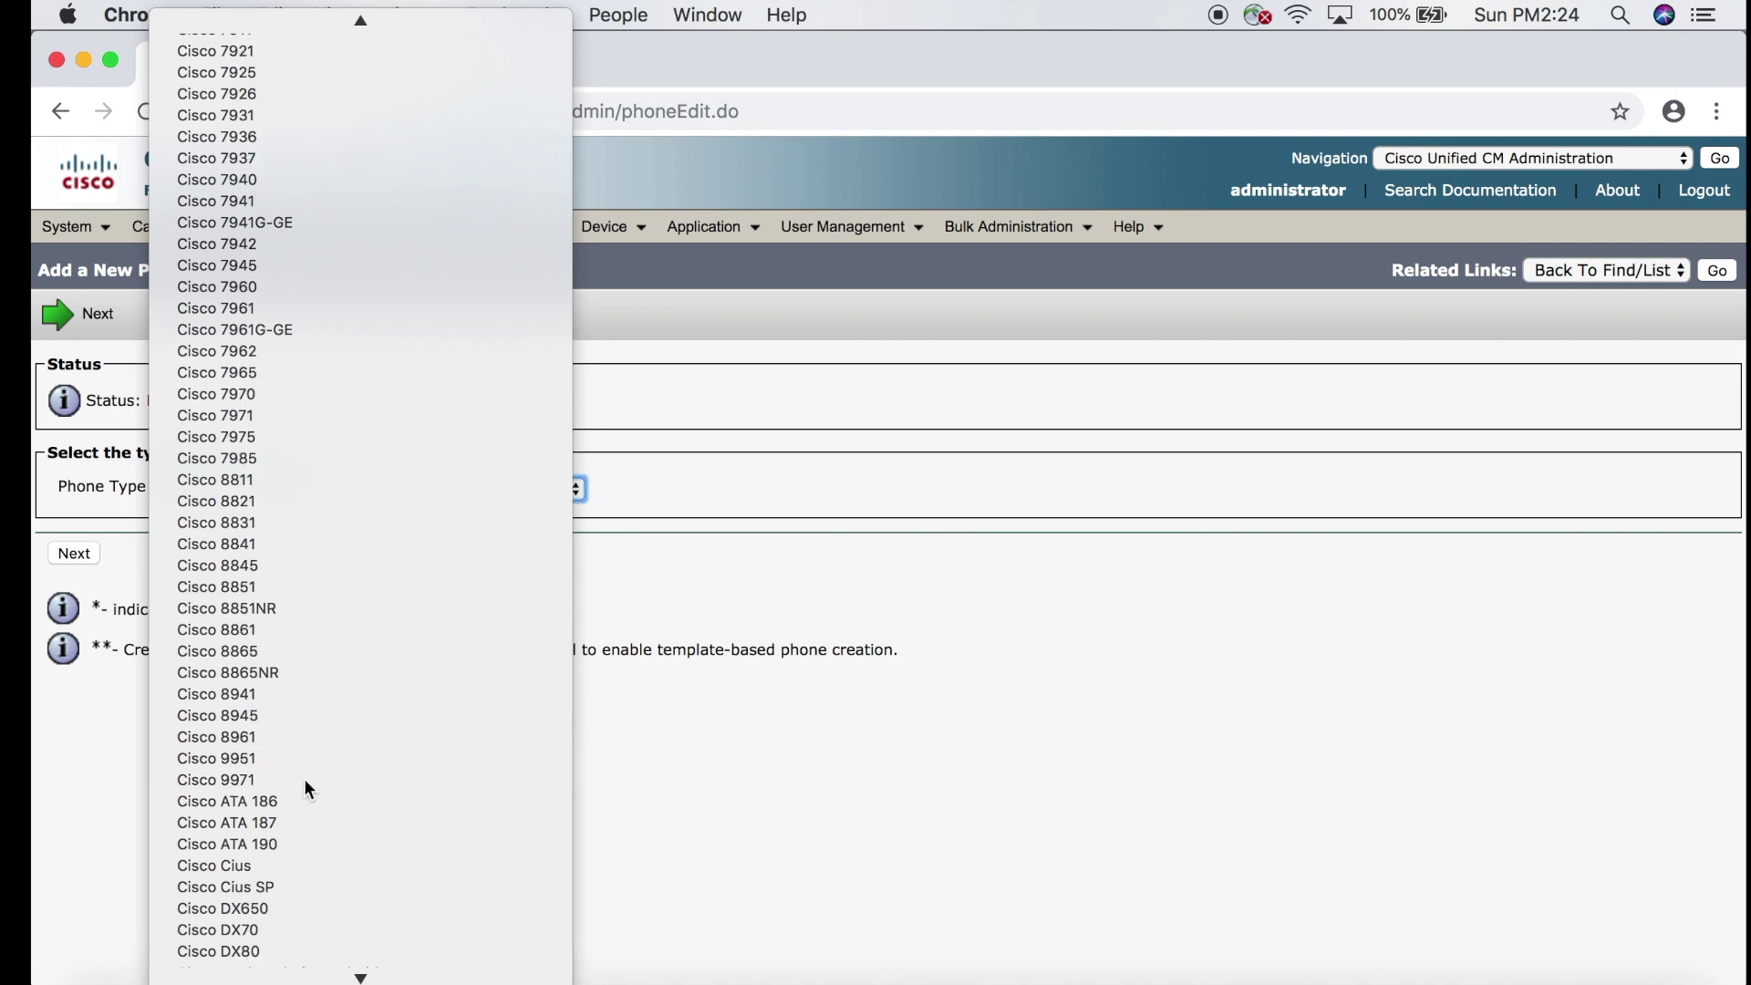
pyautogui.click(303, 782)
pyautogui.click(82, 547)
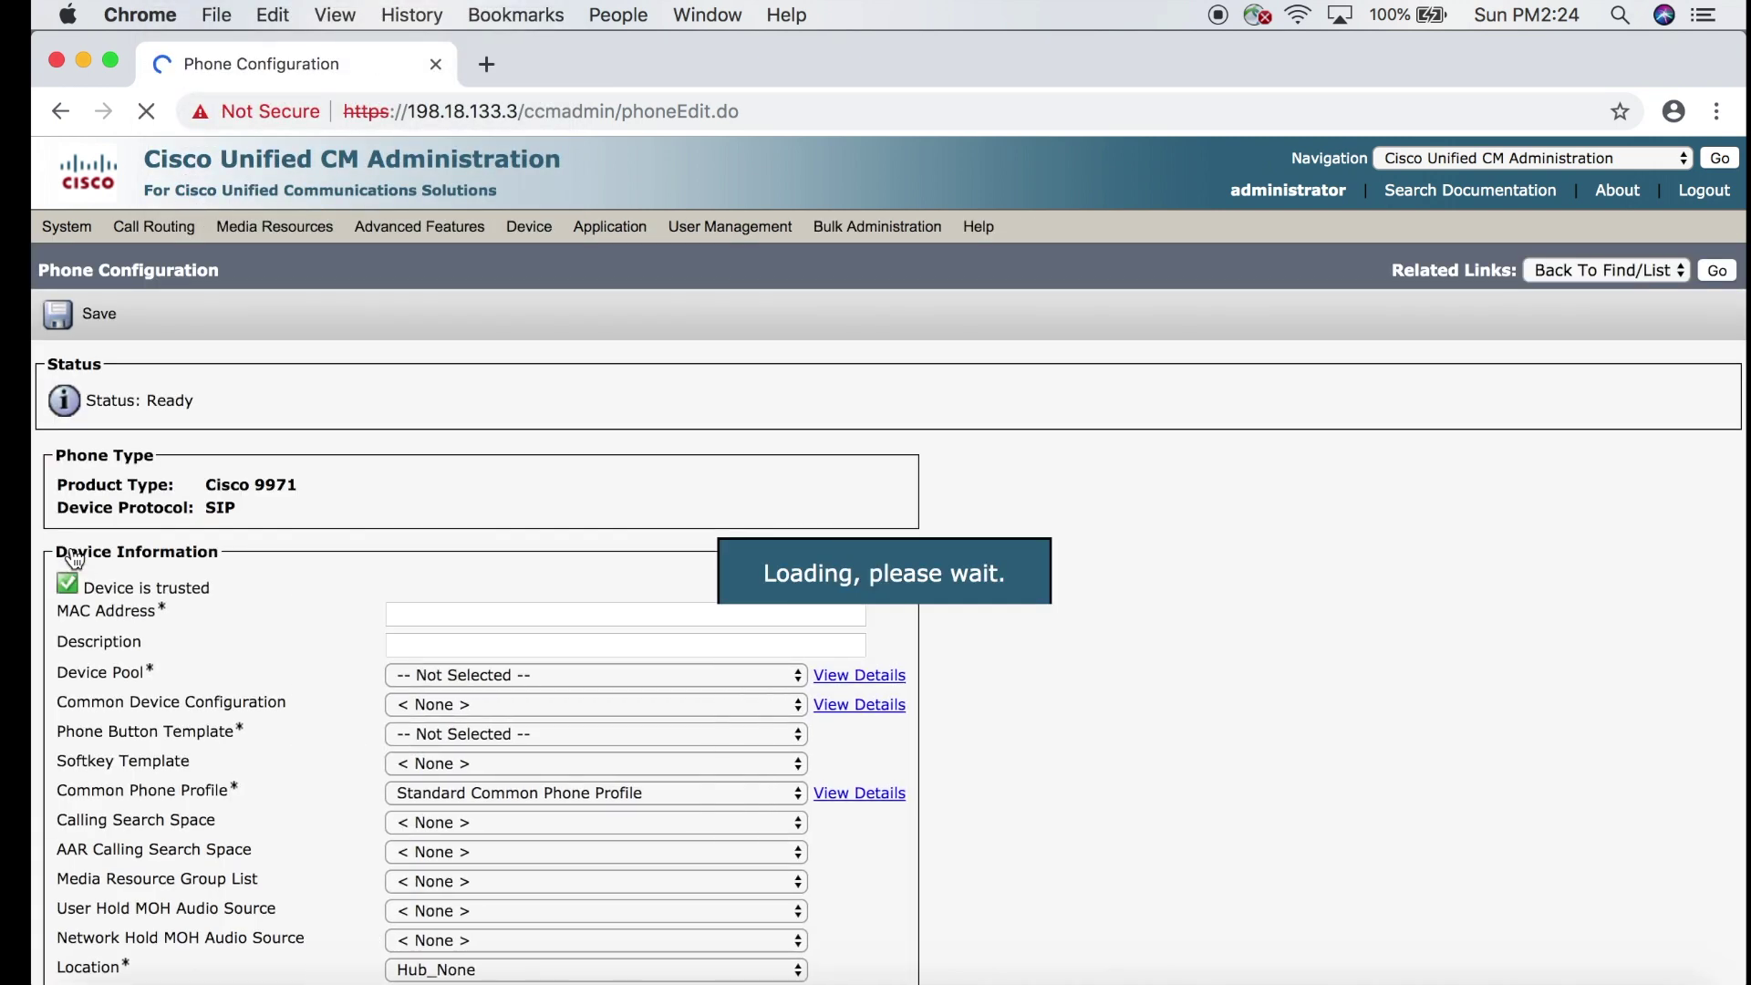
# Enter MAC address F09E630F774C and replace the description with 9971 TOP.
pyautogui.click(412, 614)
pyautogui.write('f09e630f')
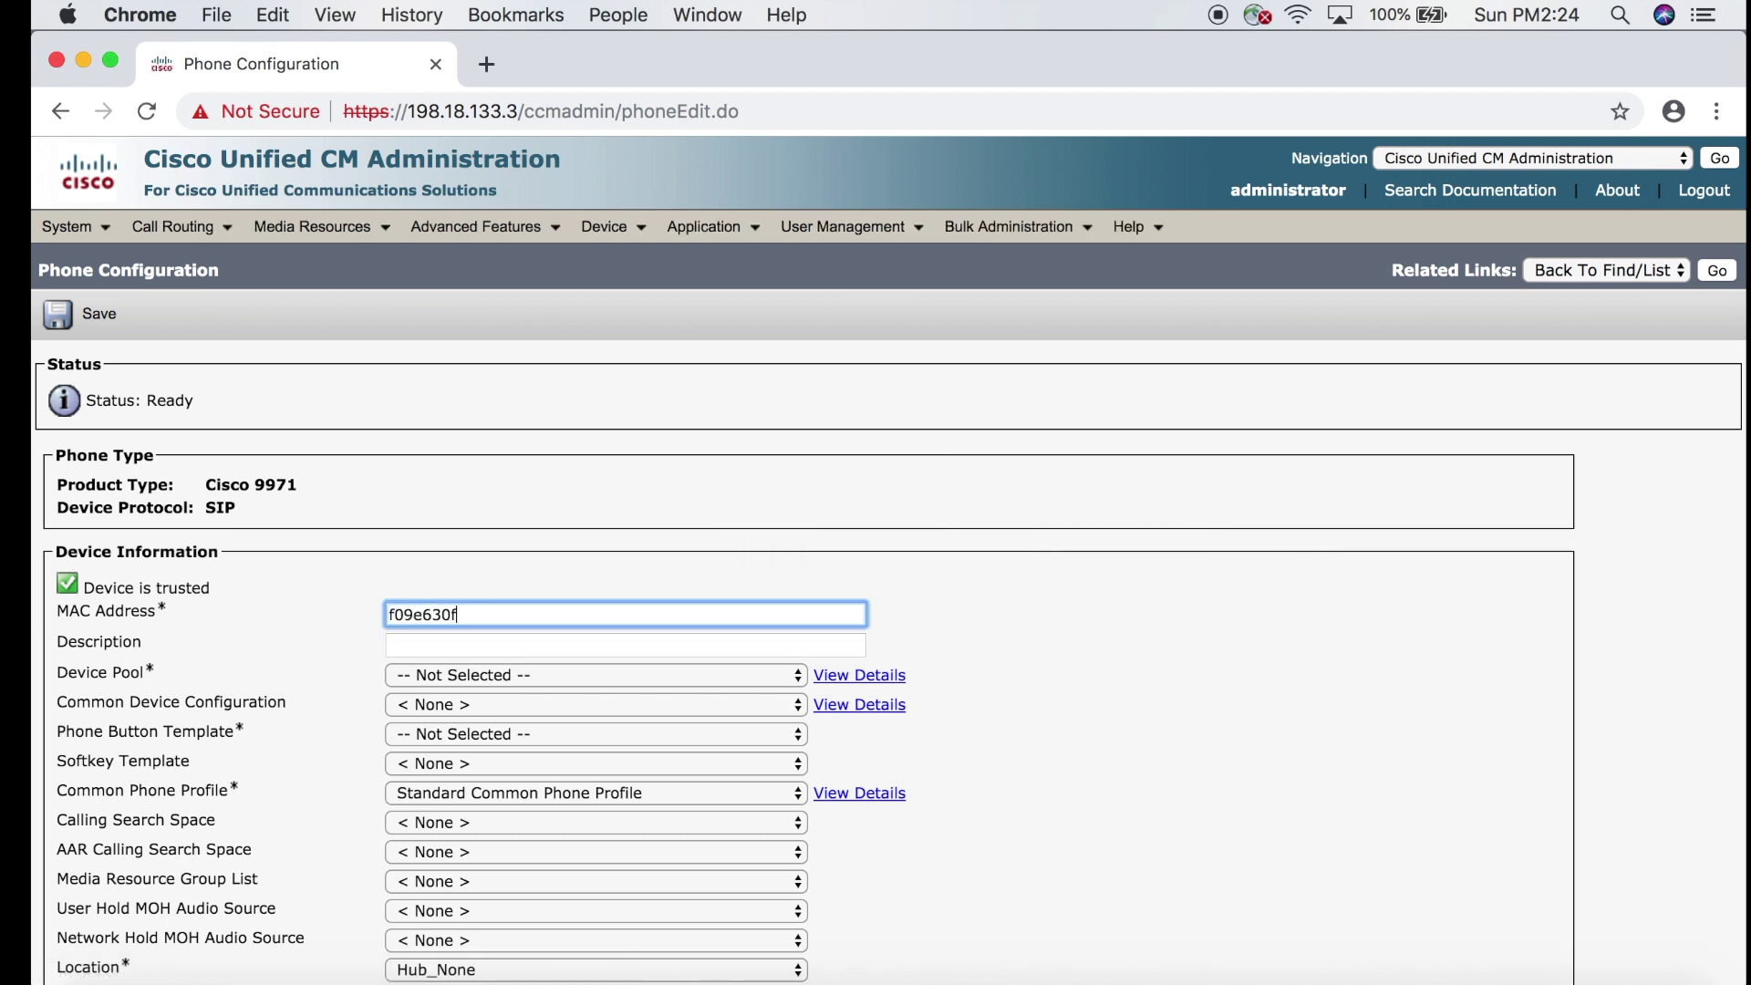
pyautogui.write('774c')
pyautogui.click(401, 644)
pyautogui.doubleClick(402, 644)
pyautogui.write('9971 TOP')
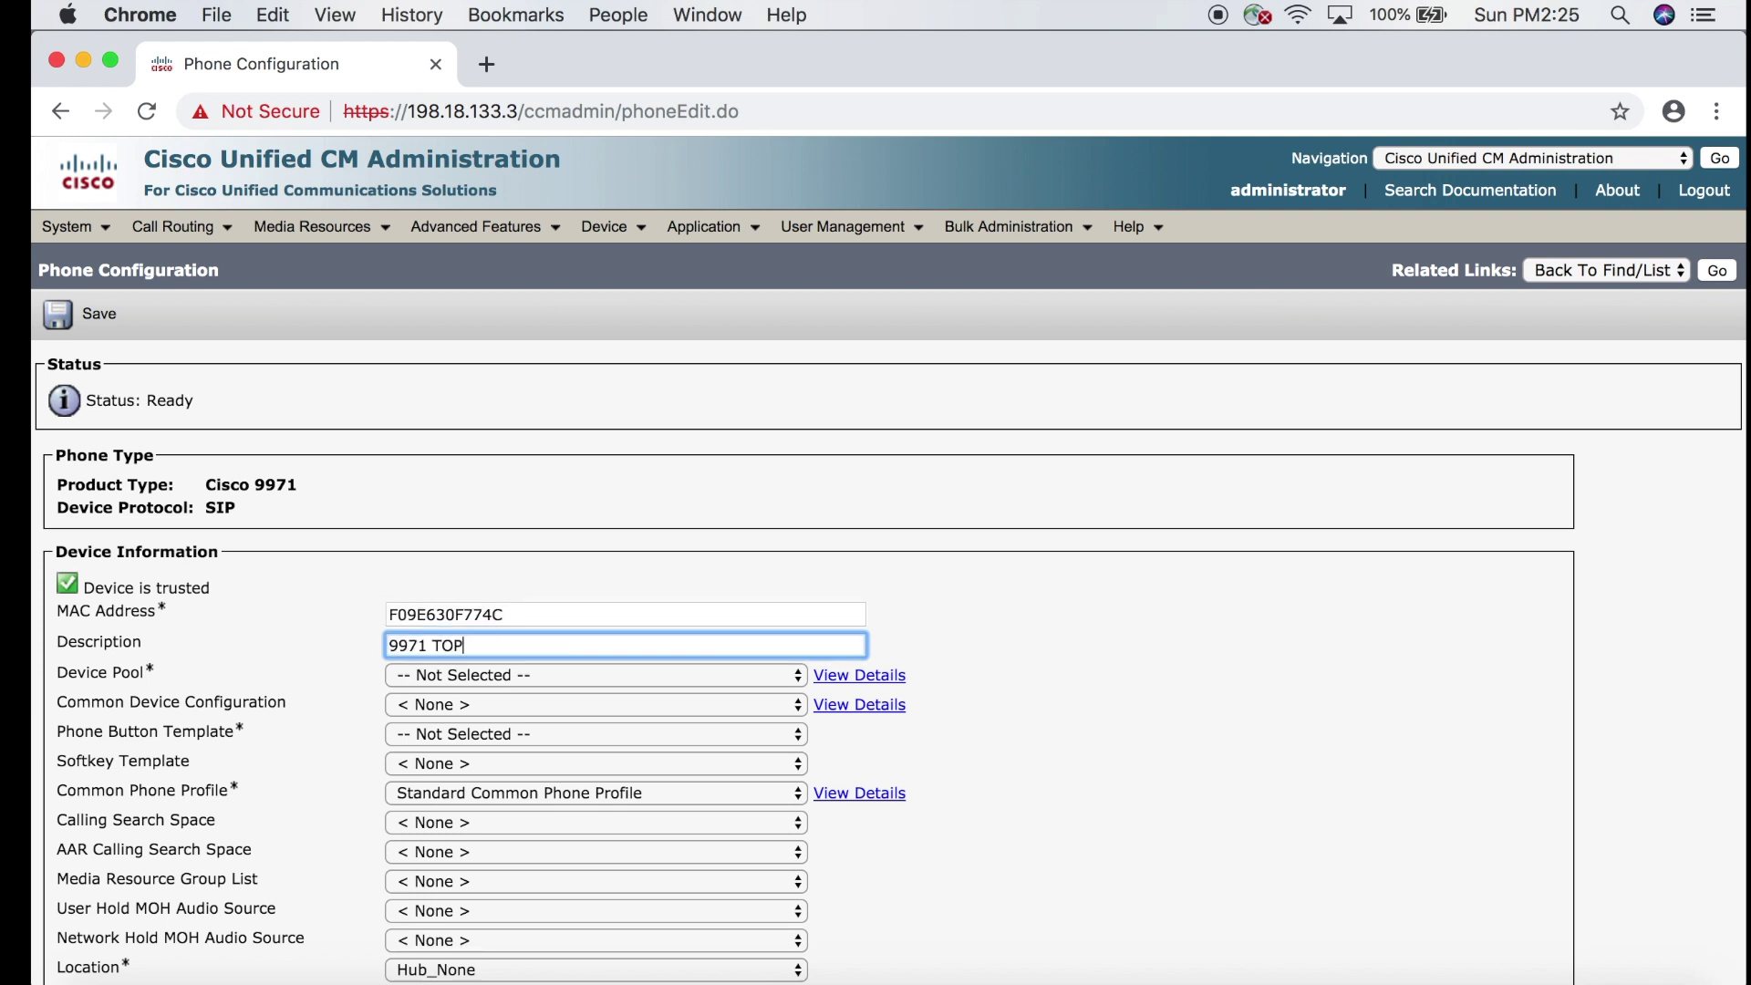
# Choose device pool RTPPhoneVideo and phone button template Standard 9971 SIP.
pyautogui.click(445, 680)
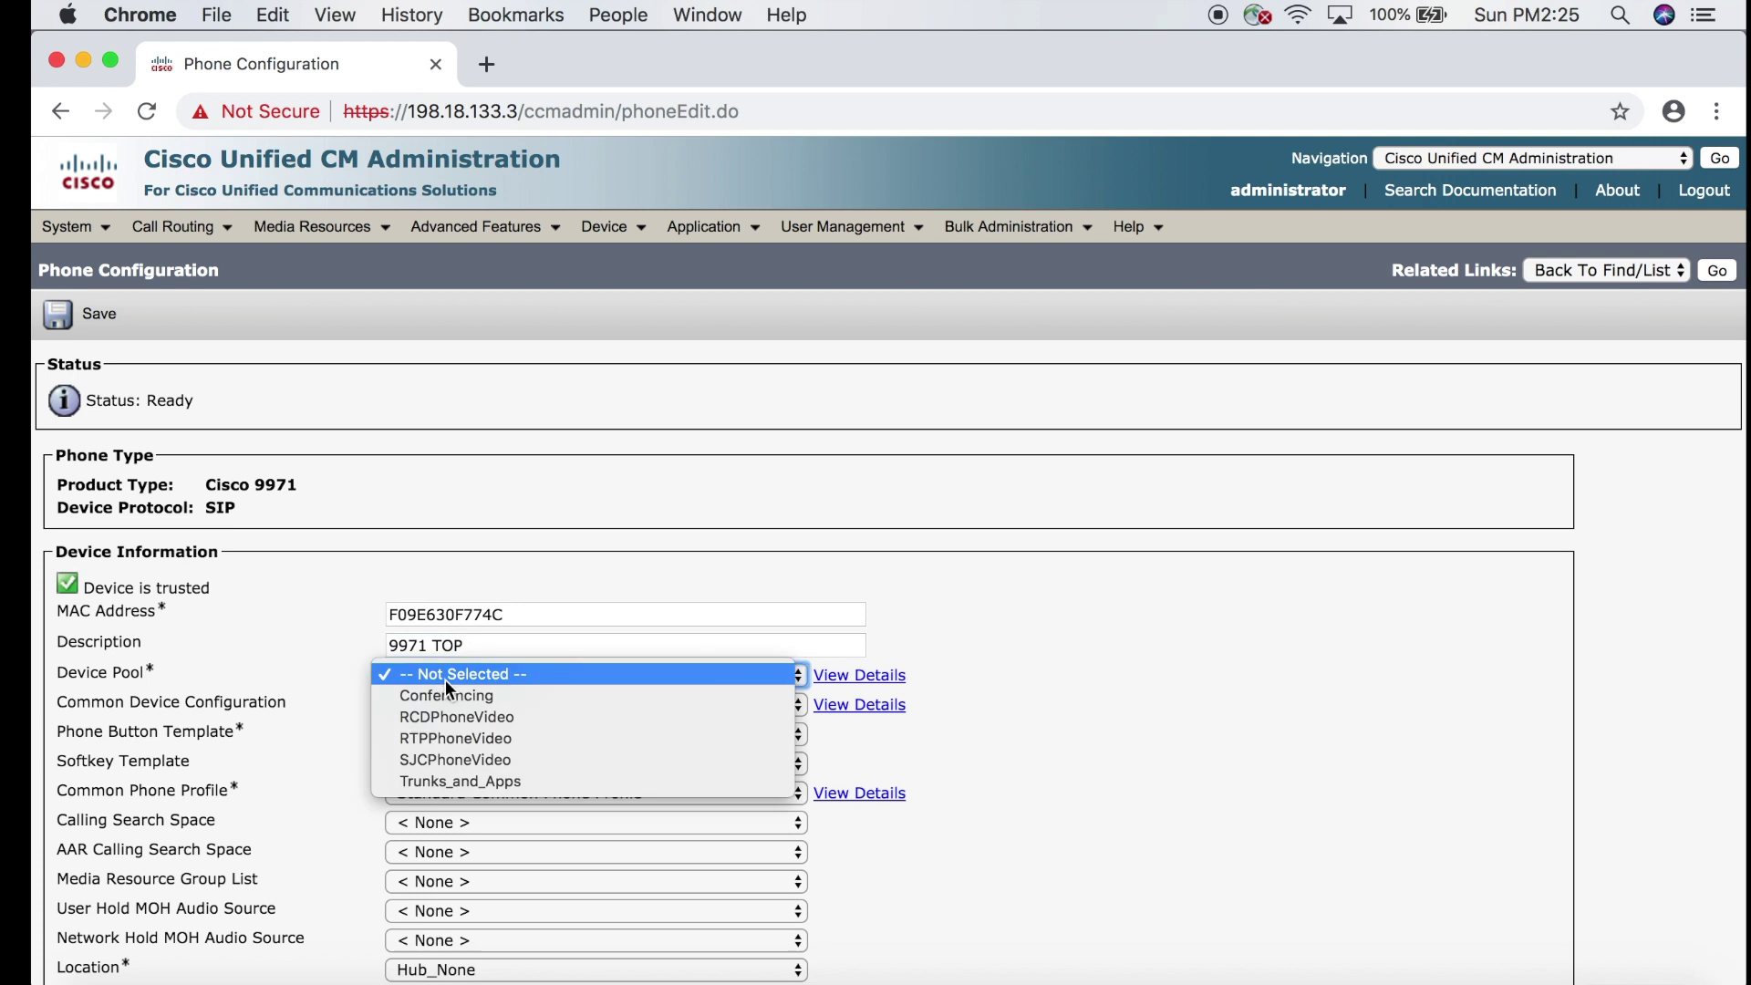
pyautogui.click(451, 737)
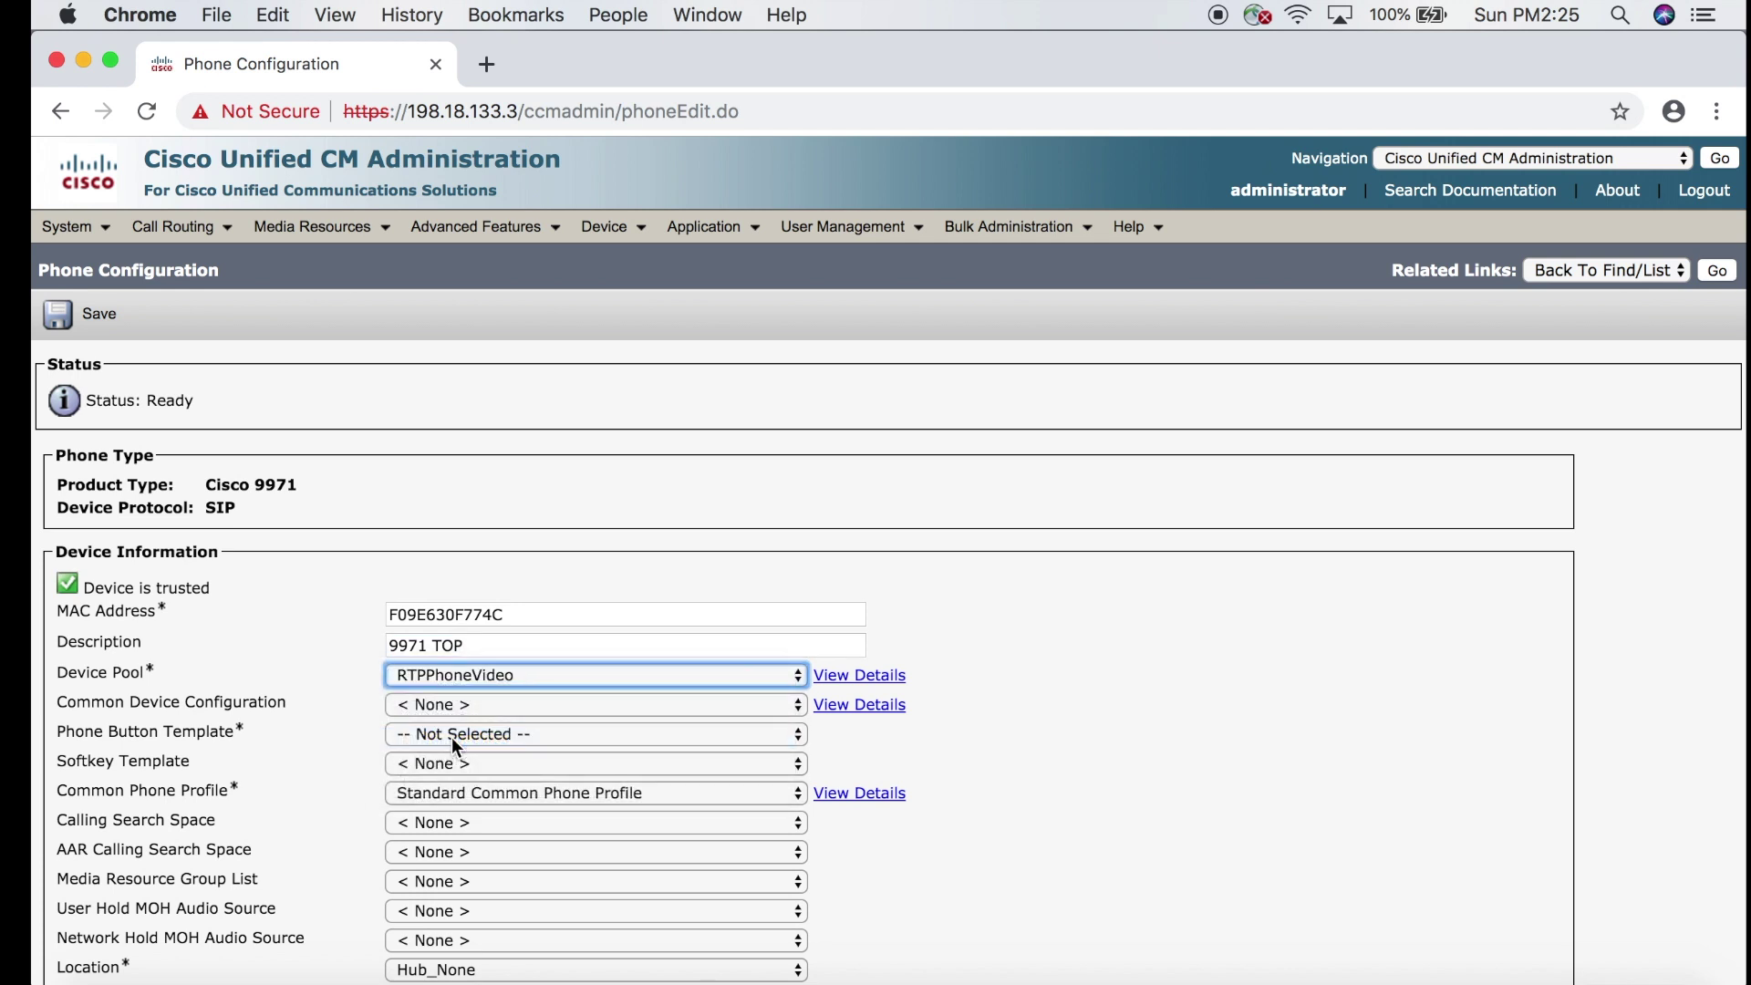
pyautogui.click(451, 737)
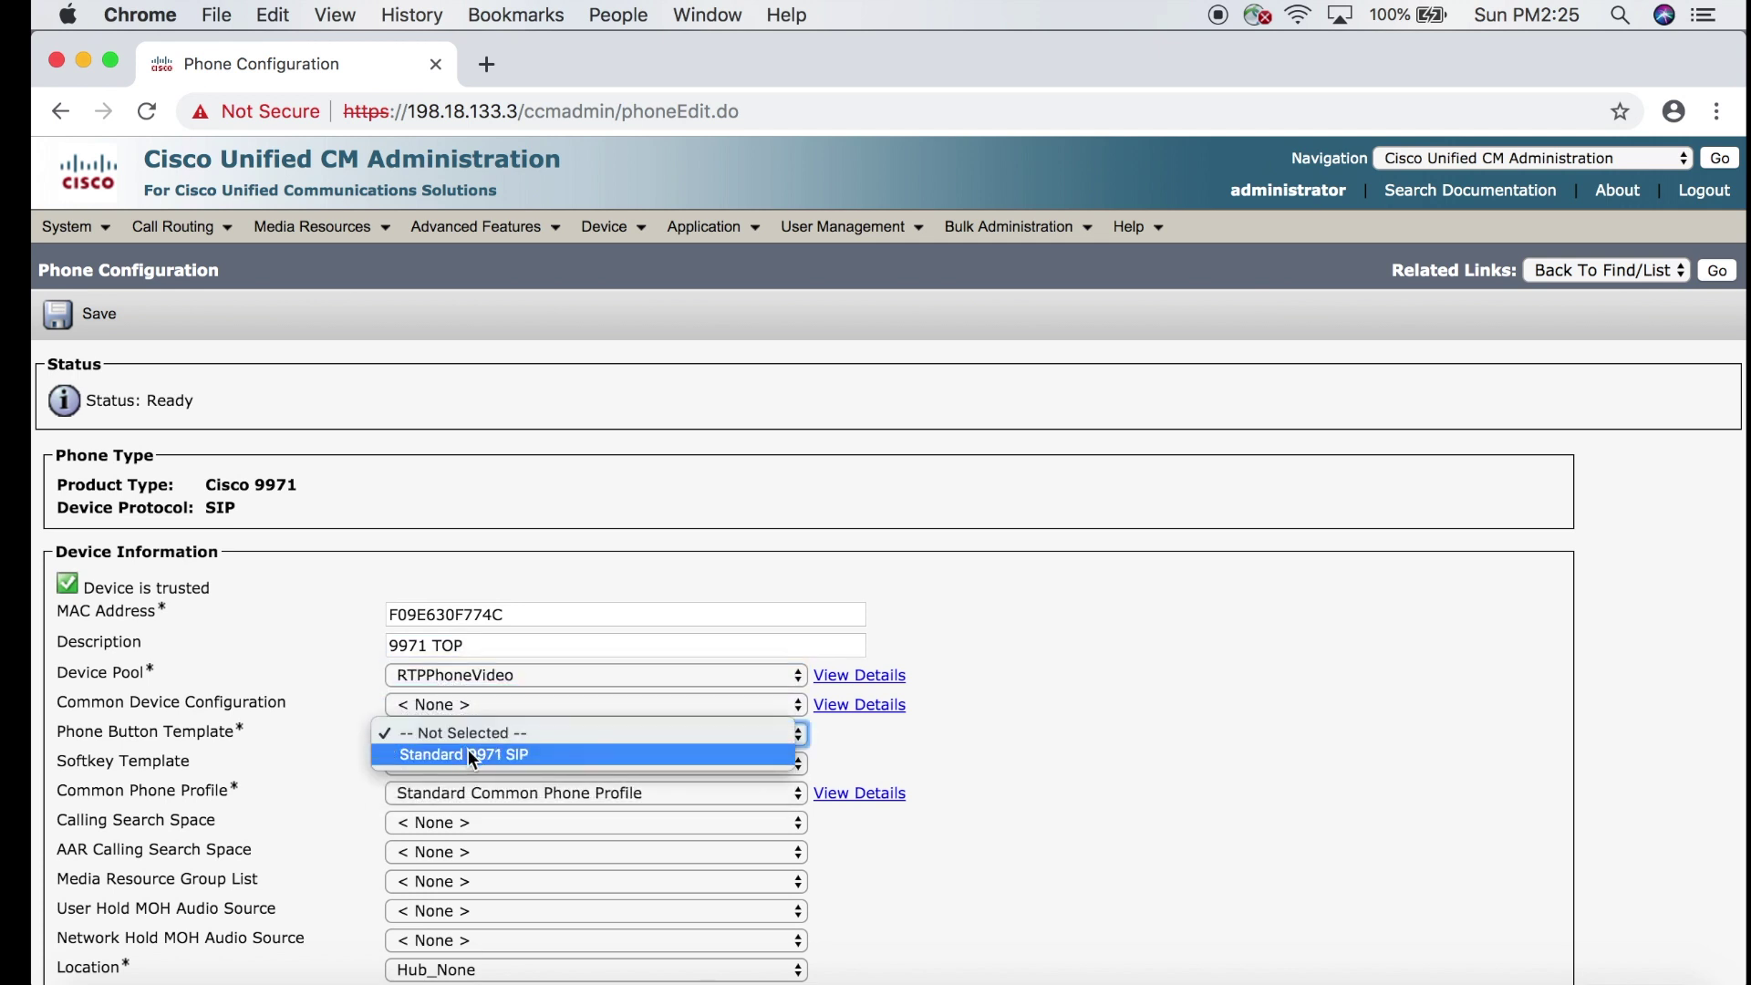
pyautogui.click(470, 755)
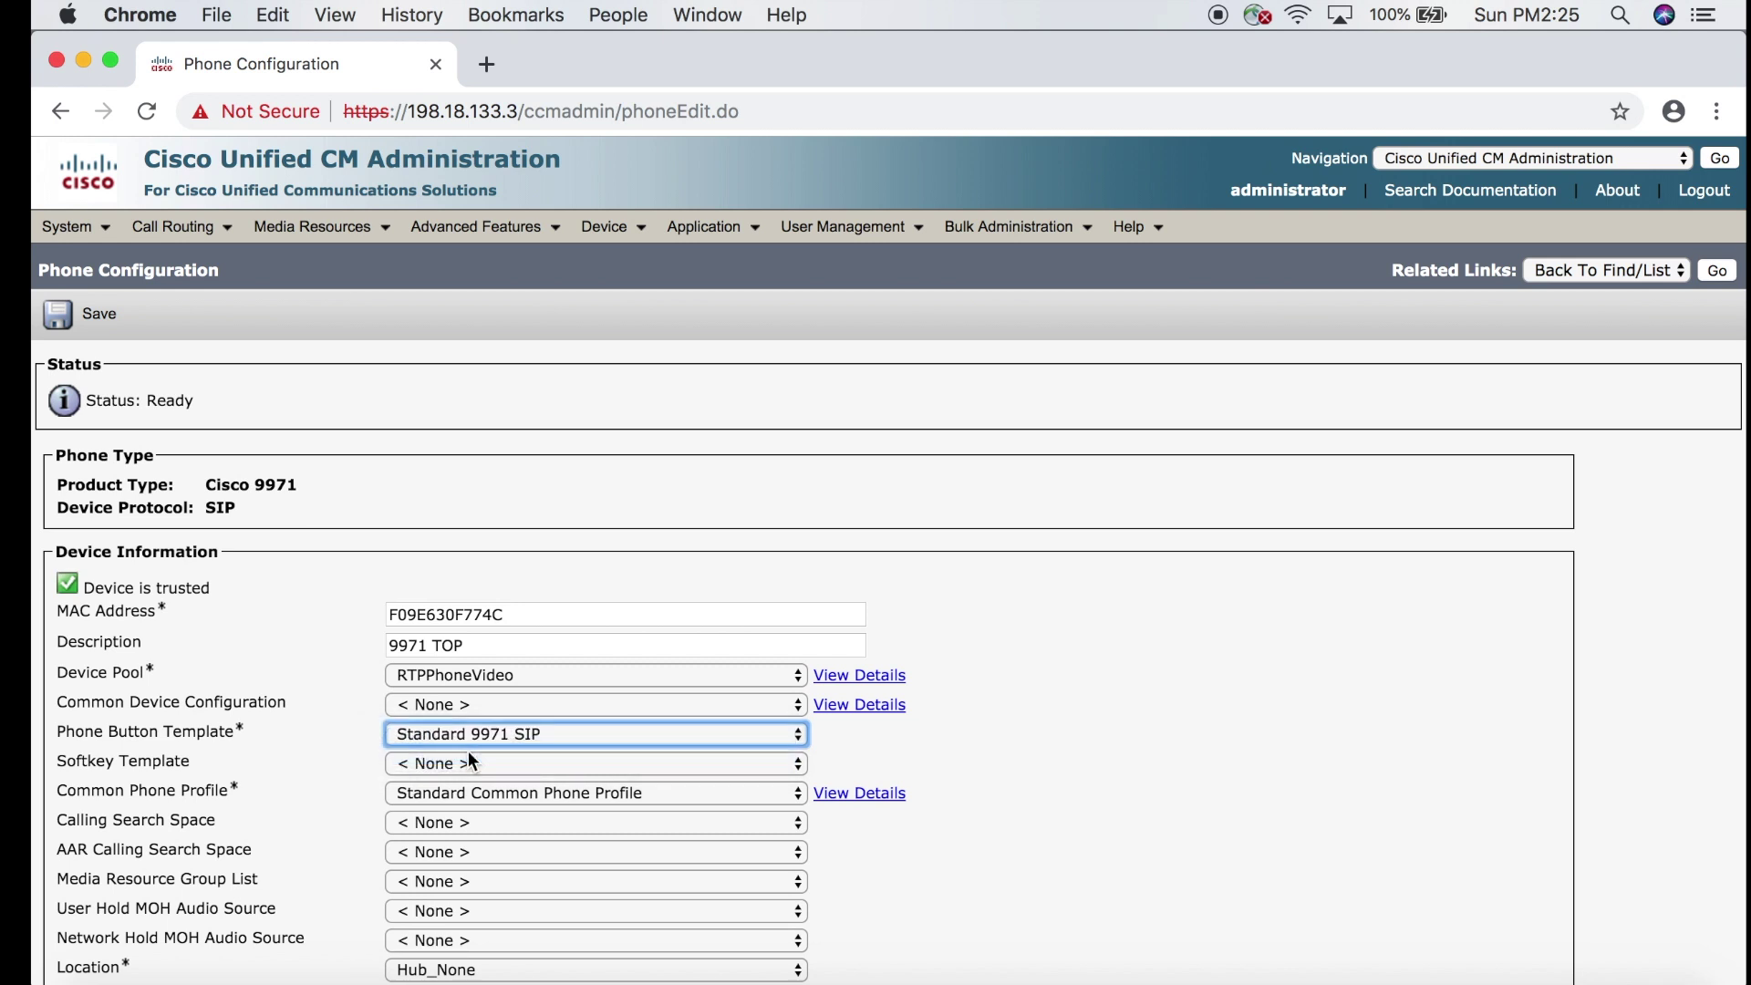
# Set the phone's Owner User ID to the new end user's ID.
pyautogui.scroll(-10, 469, 753)
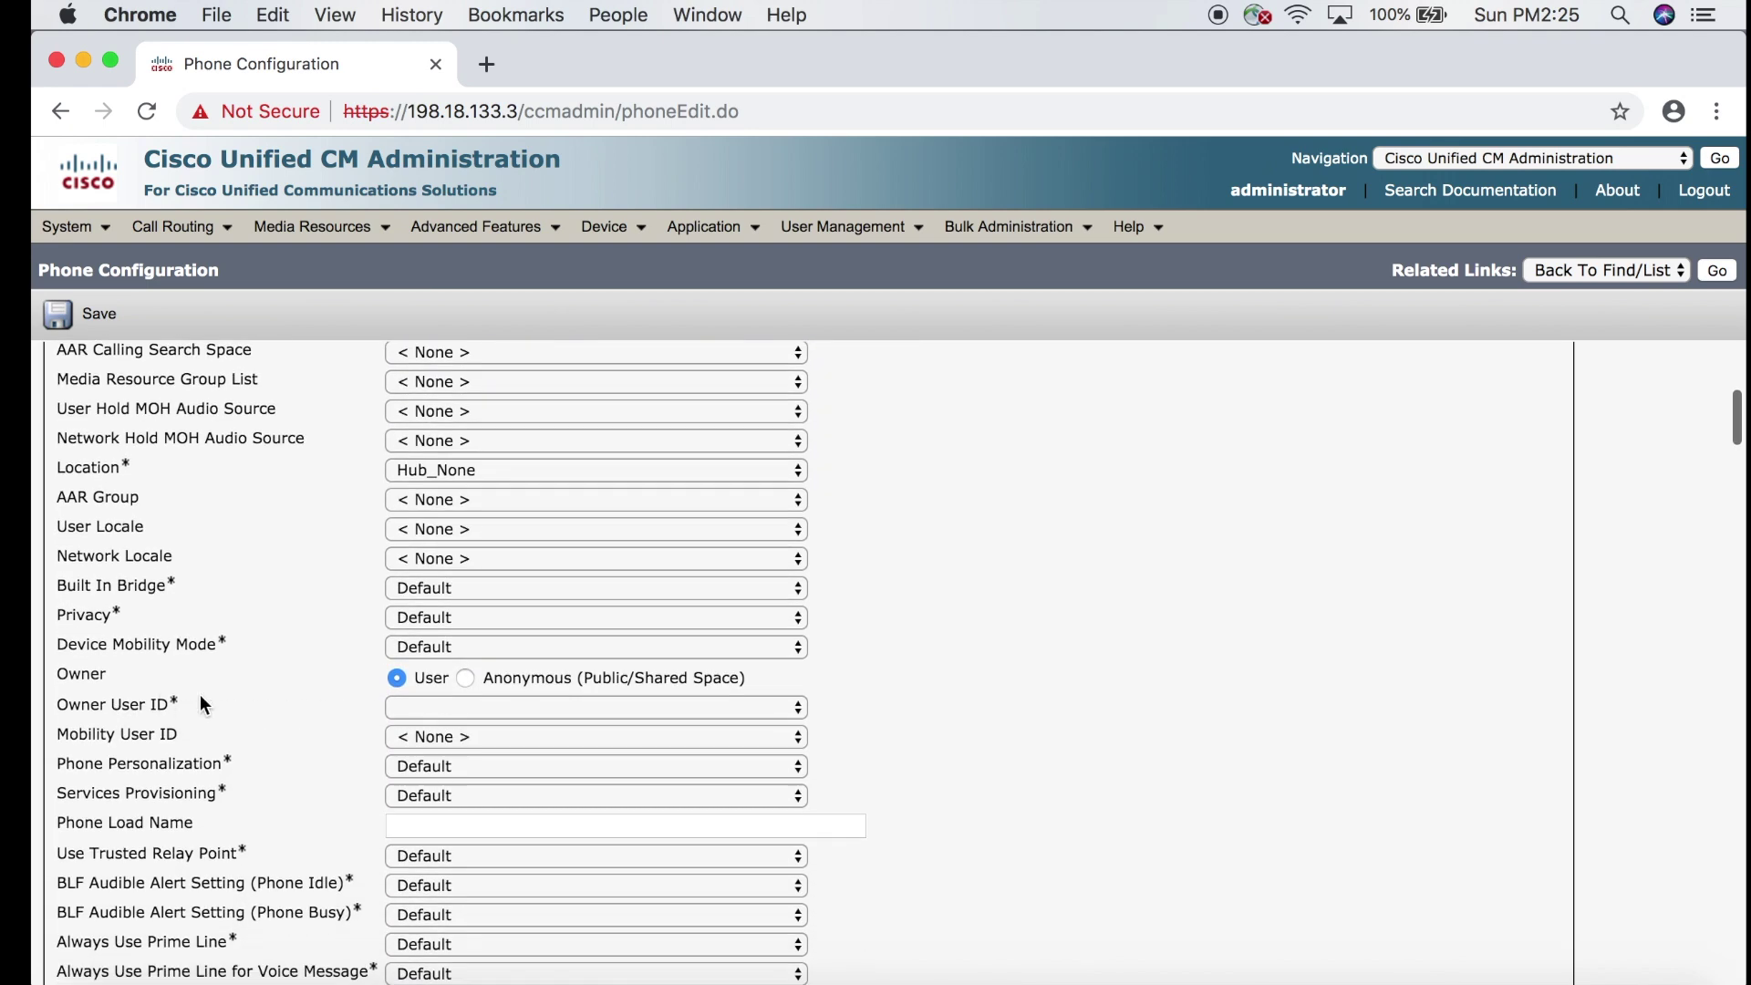
pyautogui.click(478, 708)
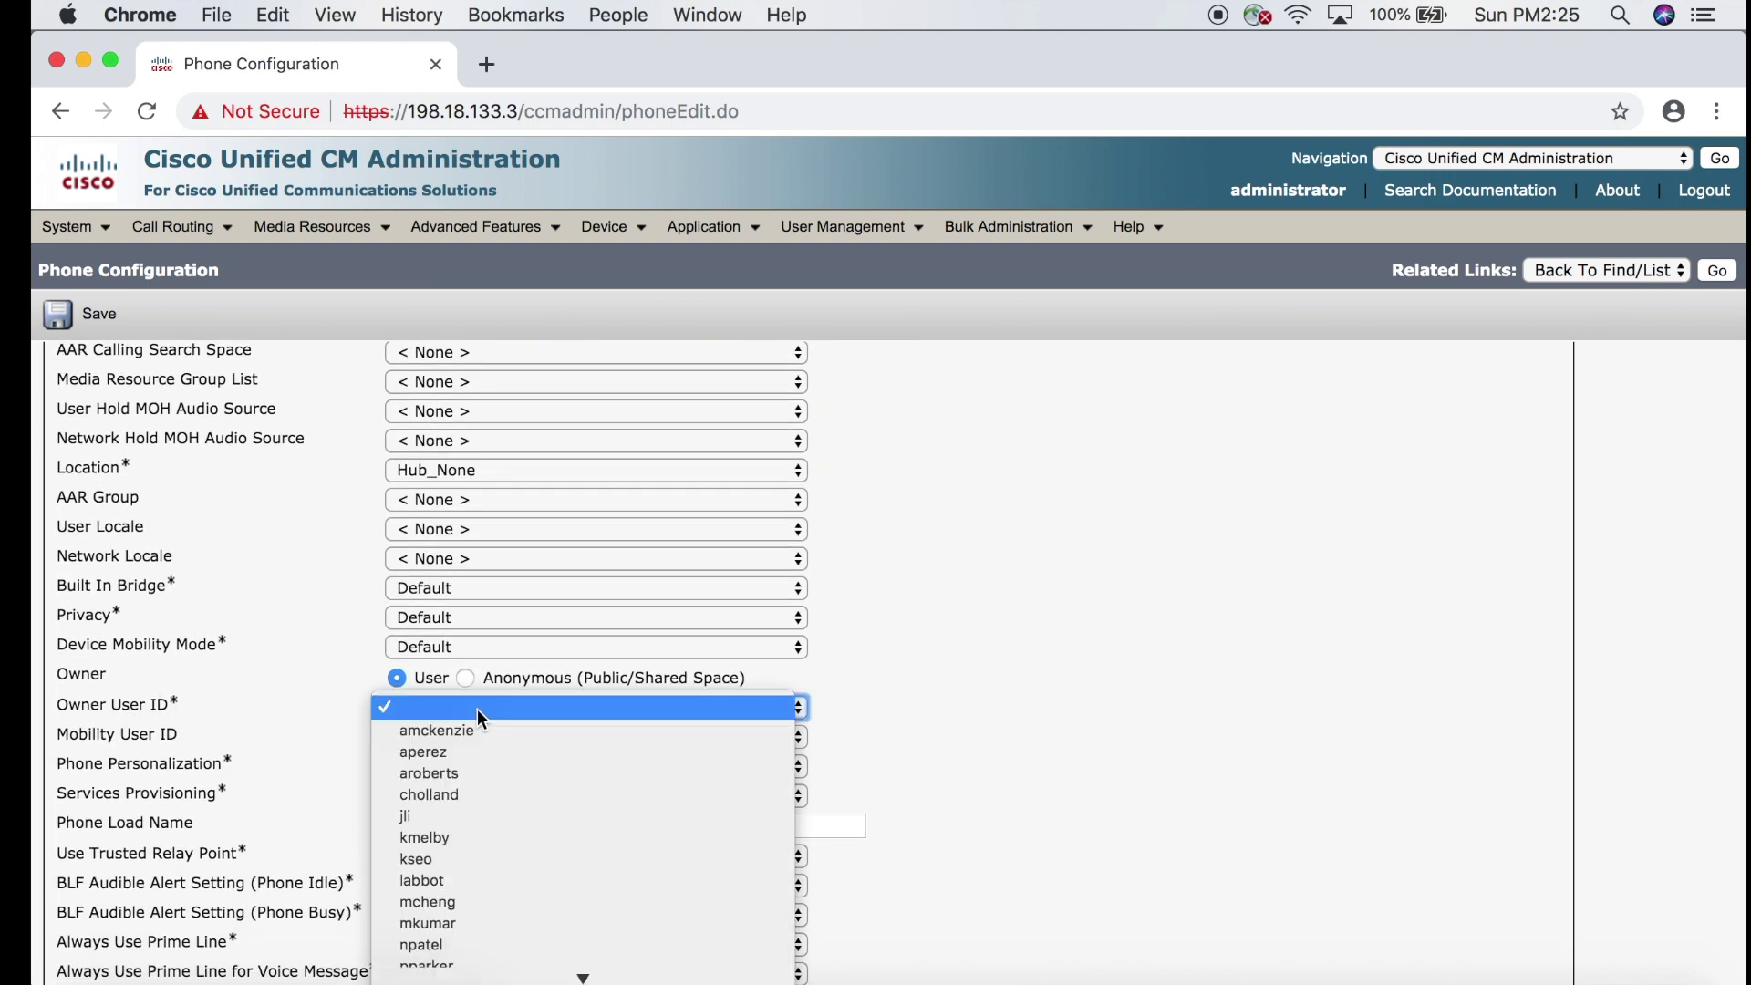
pyautogui.scroll(-1, 483, 835)
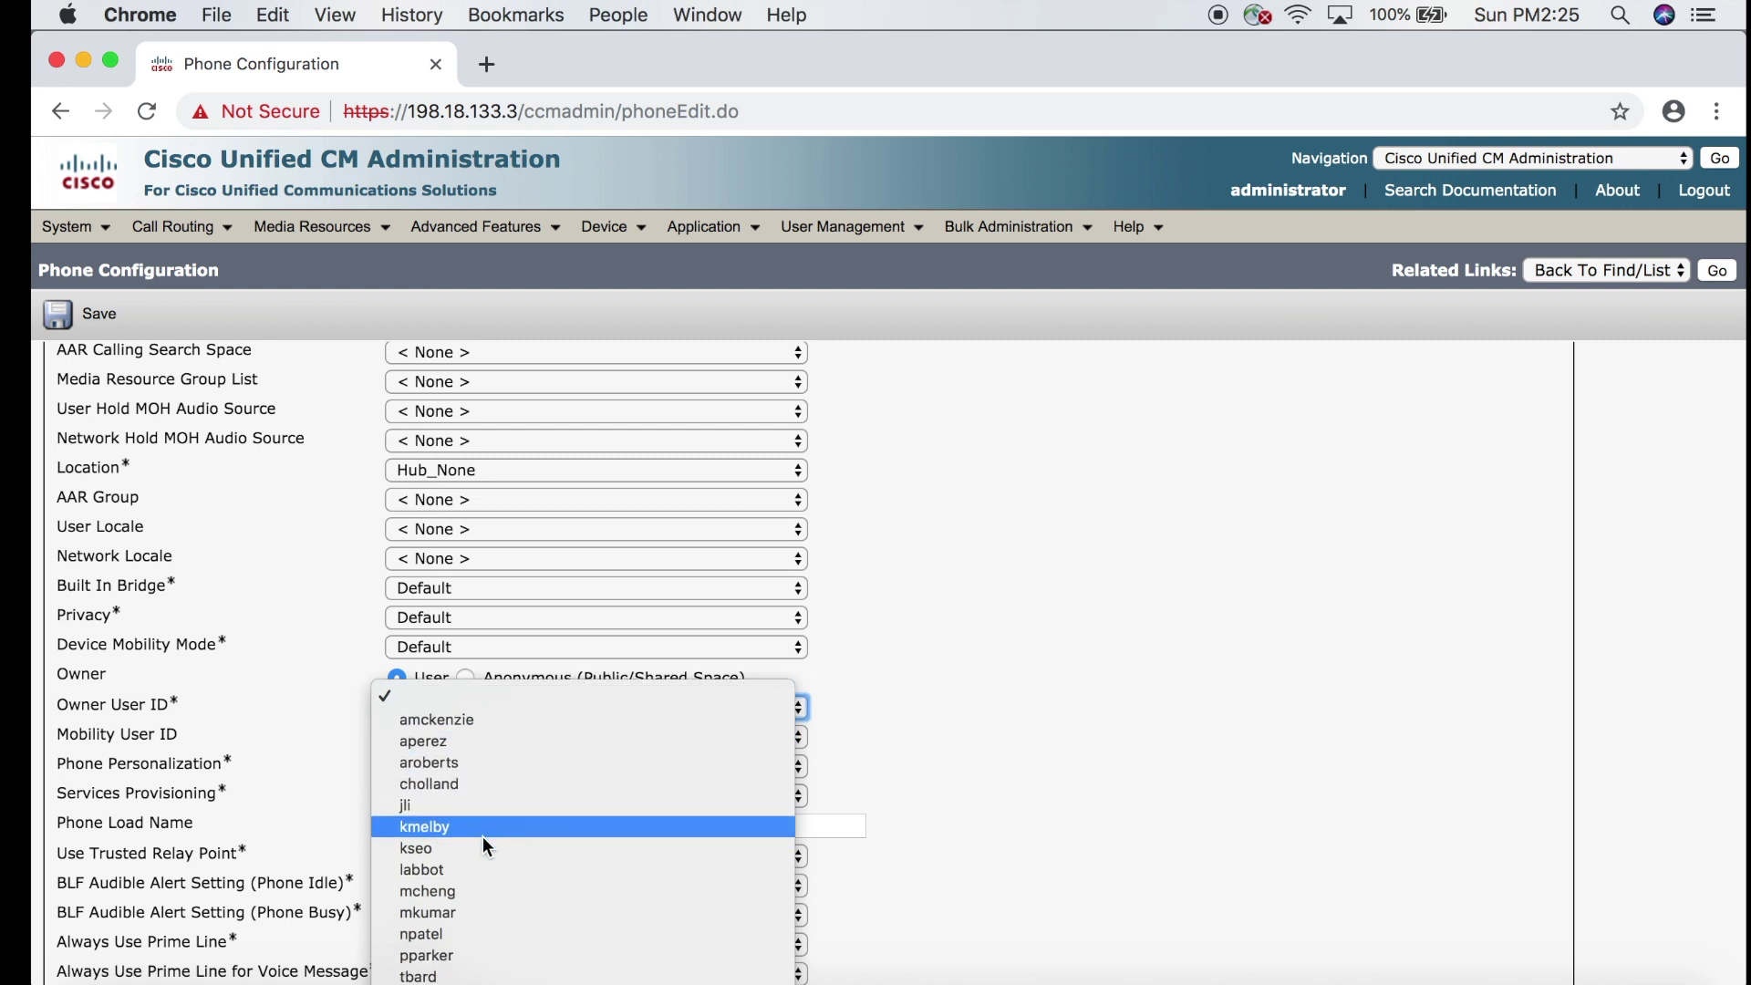
pyautogui.click(453, 955)
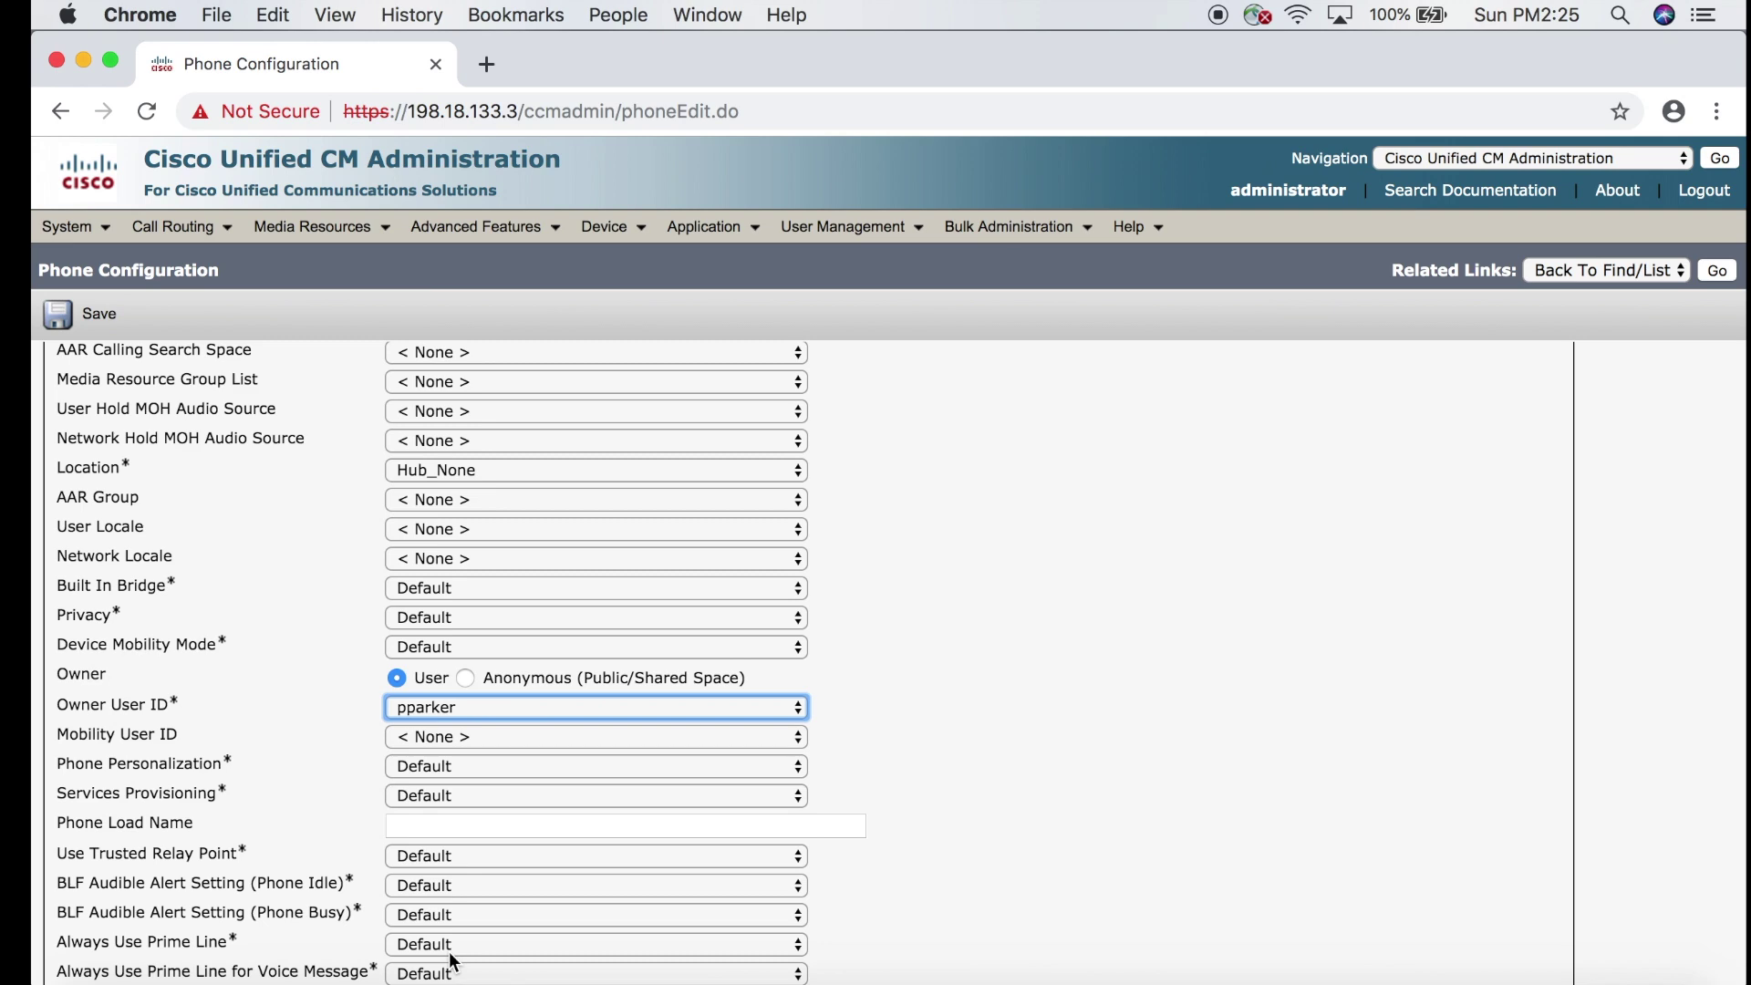
# Use security profile Cisco 9971 standard SIP non-secure and Standard SIP Profile, then save the phone.
pyautogui.scroll(-5, 452, 960)
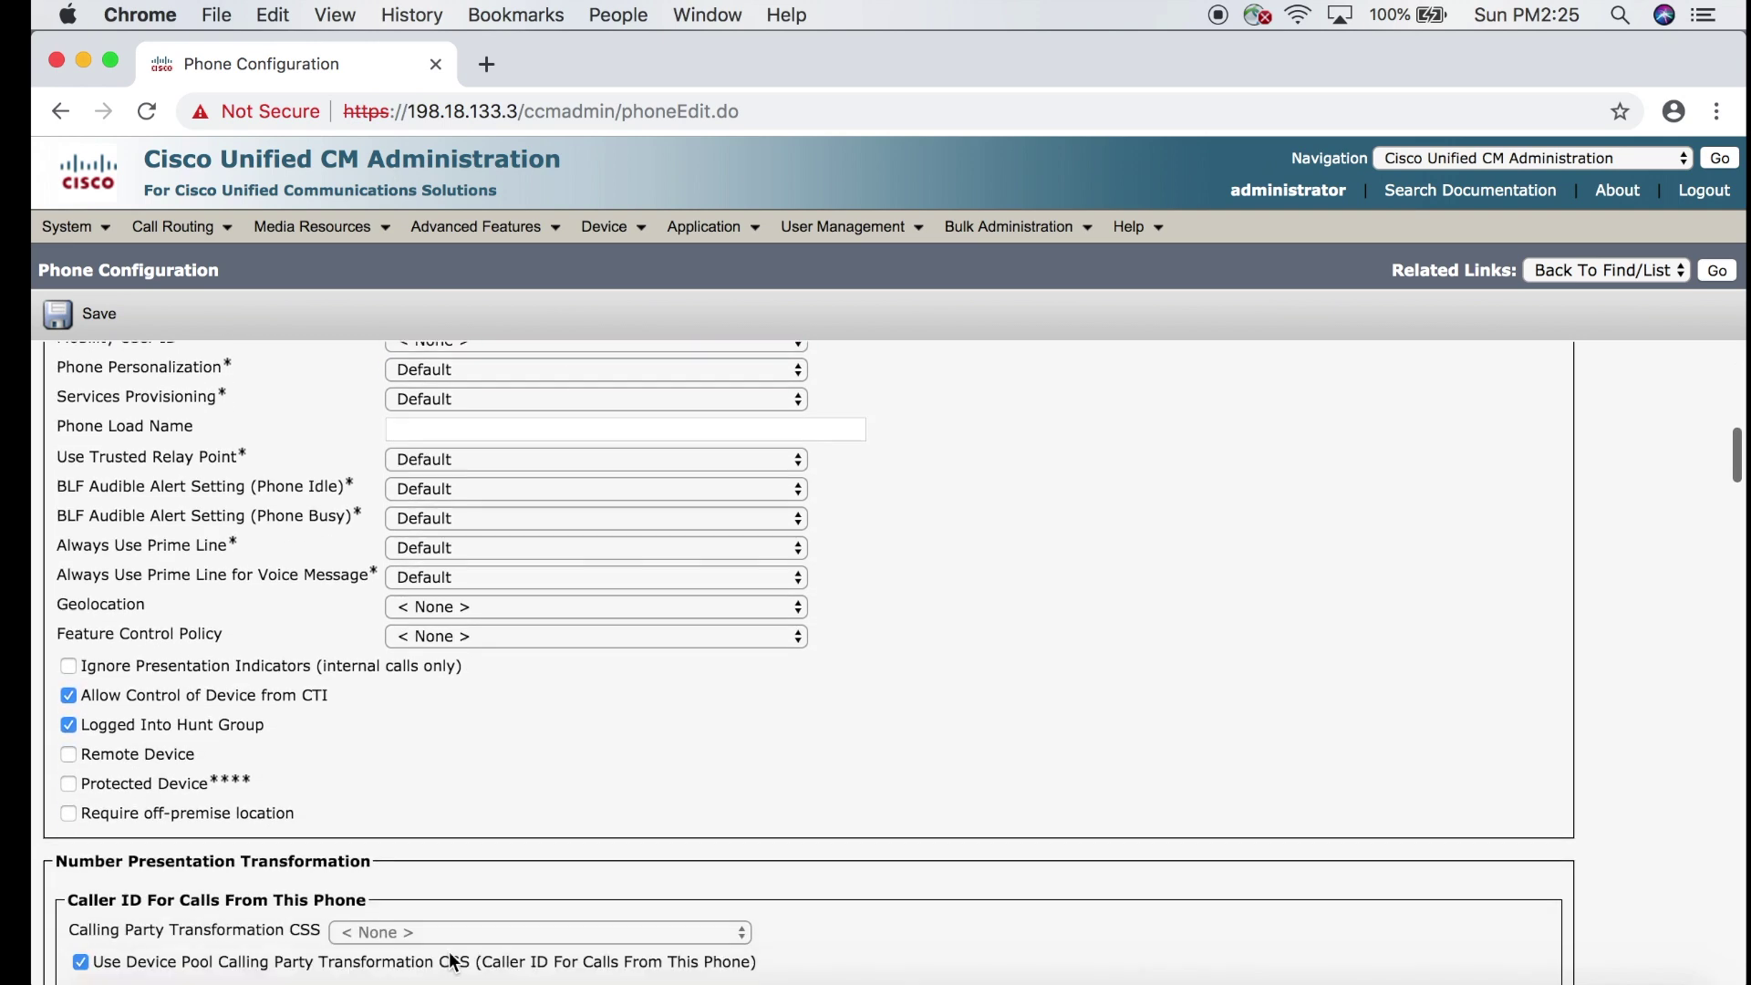
pyautogui.scroll(-6, 449, 958)
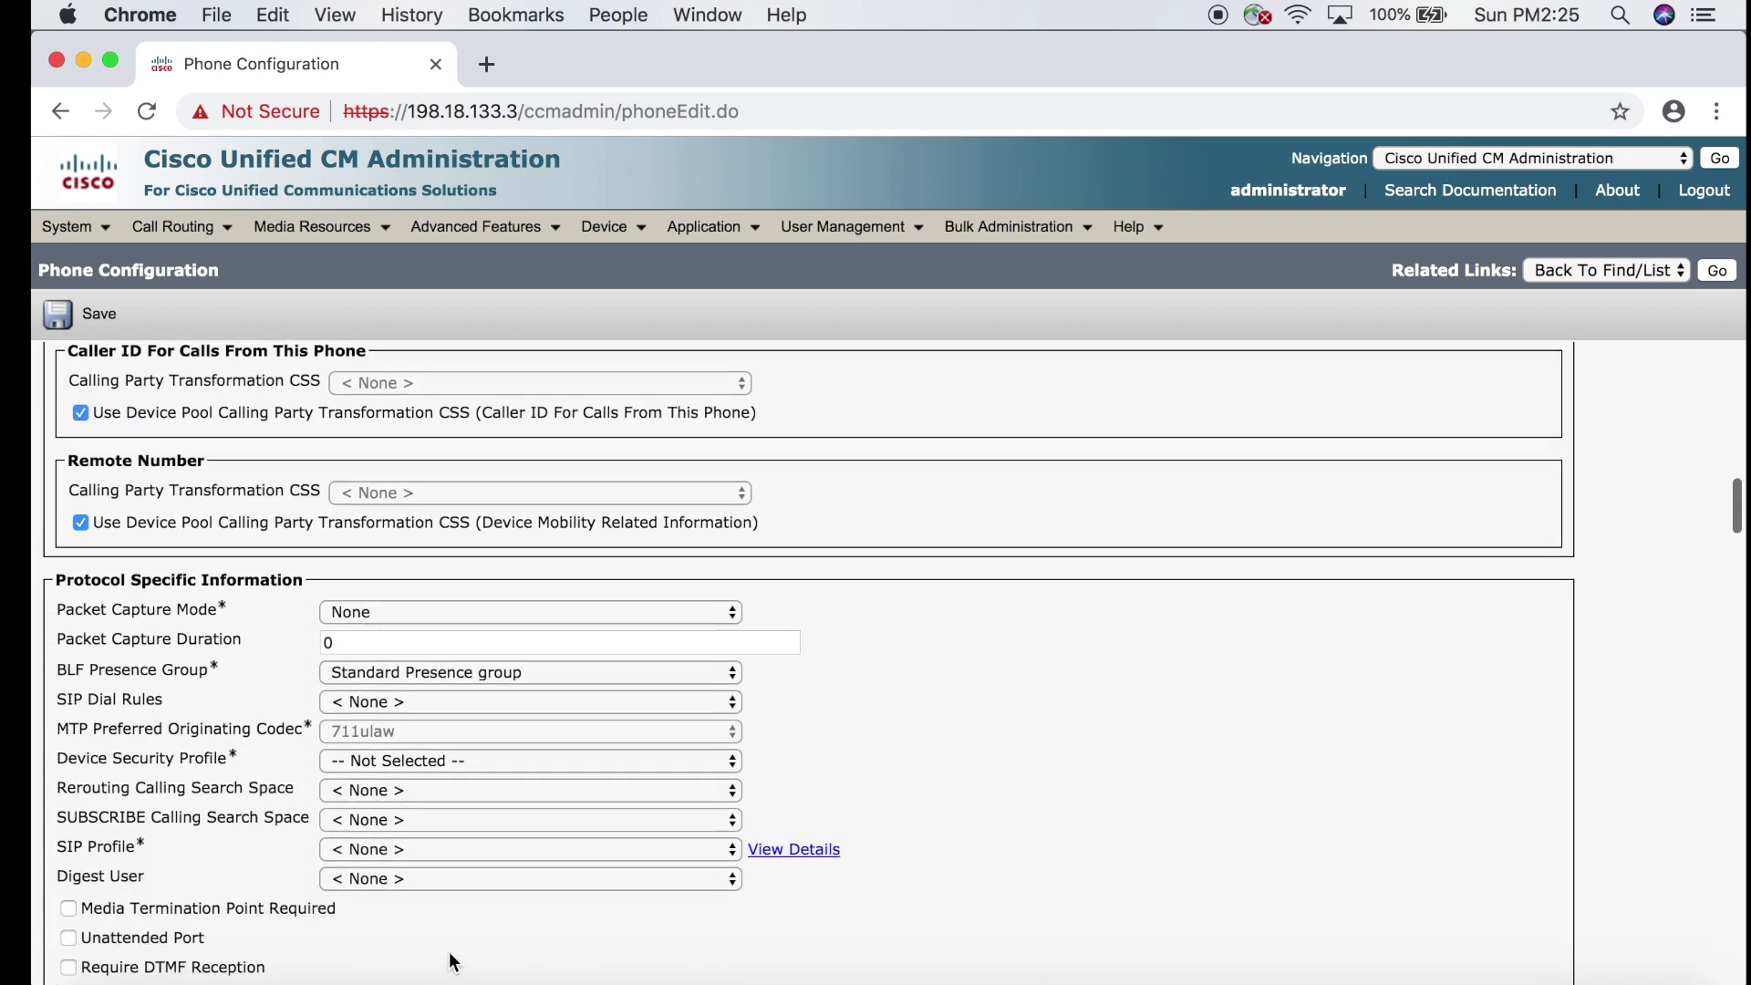
pyautogui.scroll(-1, 448, 951)
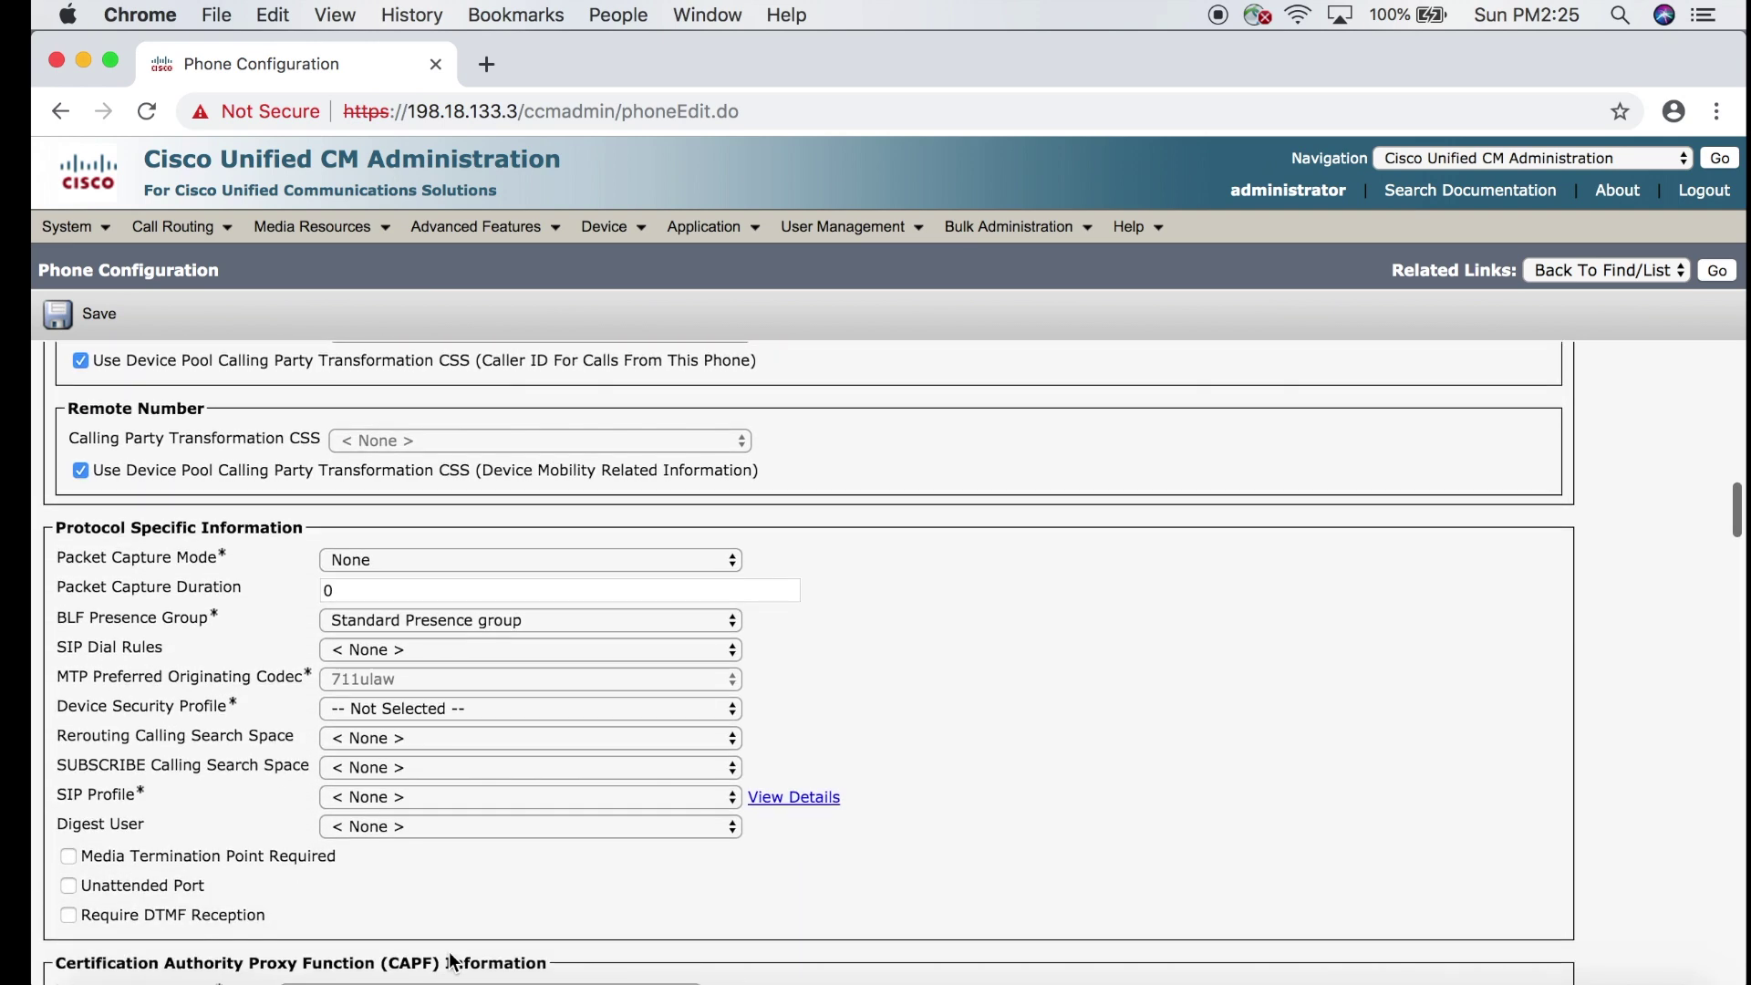
pyautogui.click(535, 708)
pyautogui.click(609, 726)
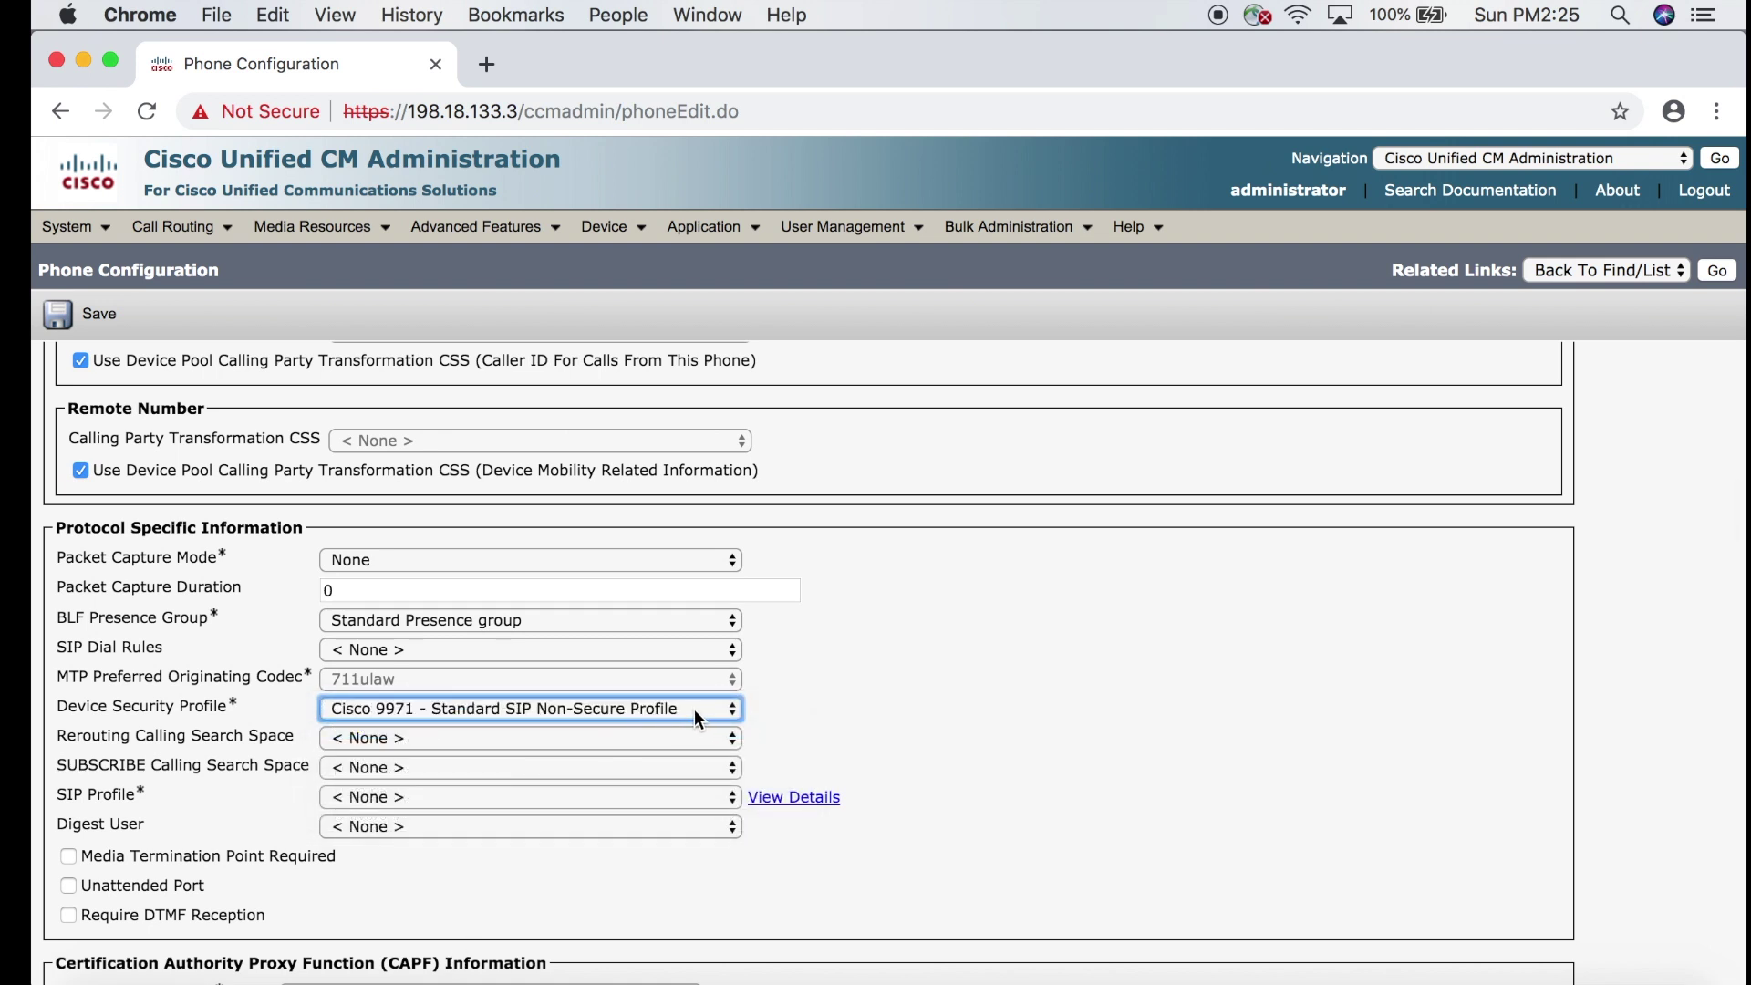
pyautogui.click(611, 795)
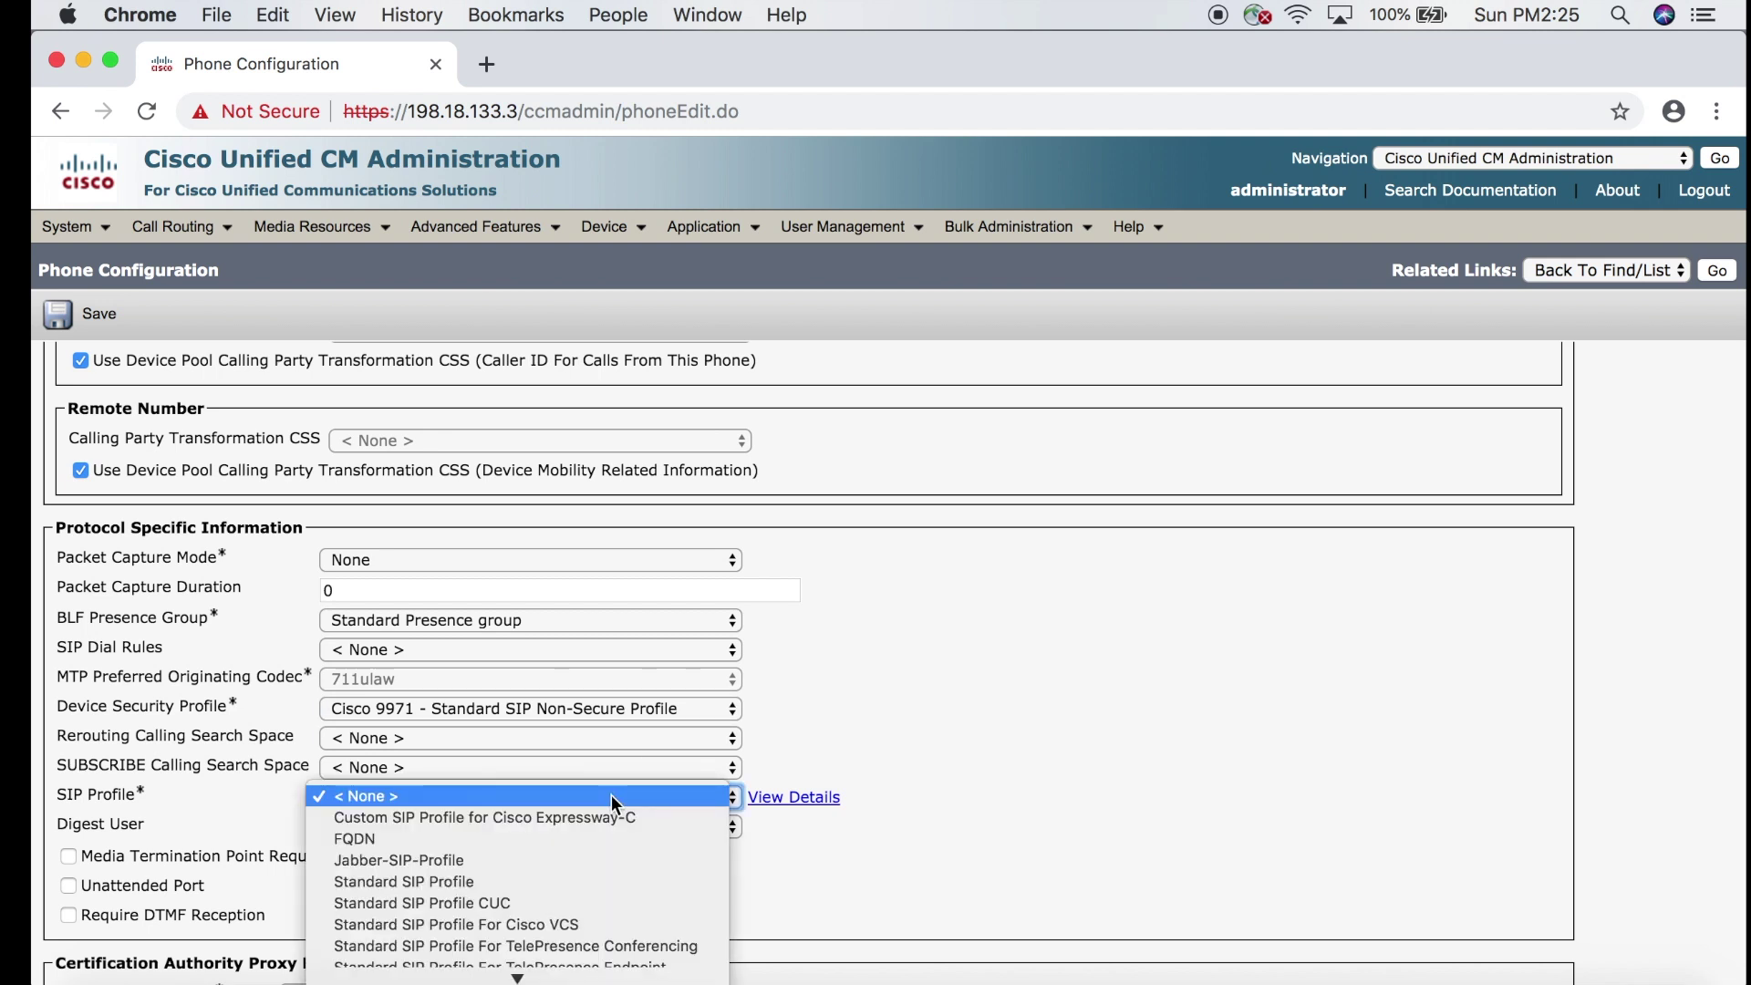
pyautogui.click(559, 881)
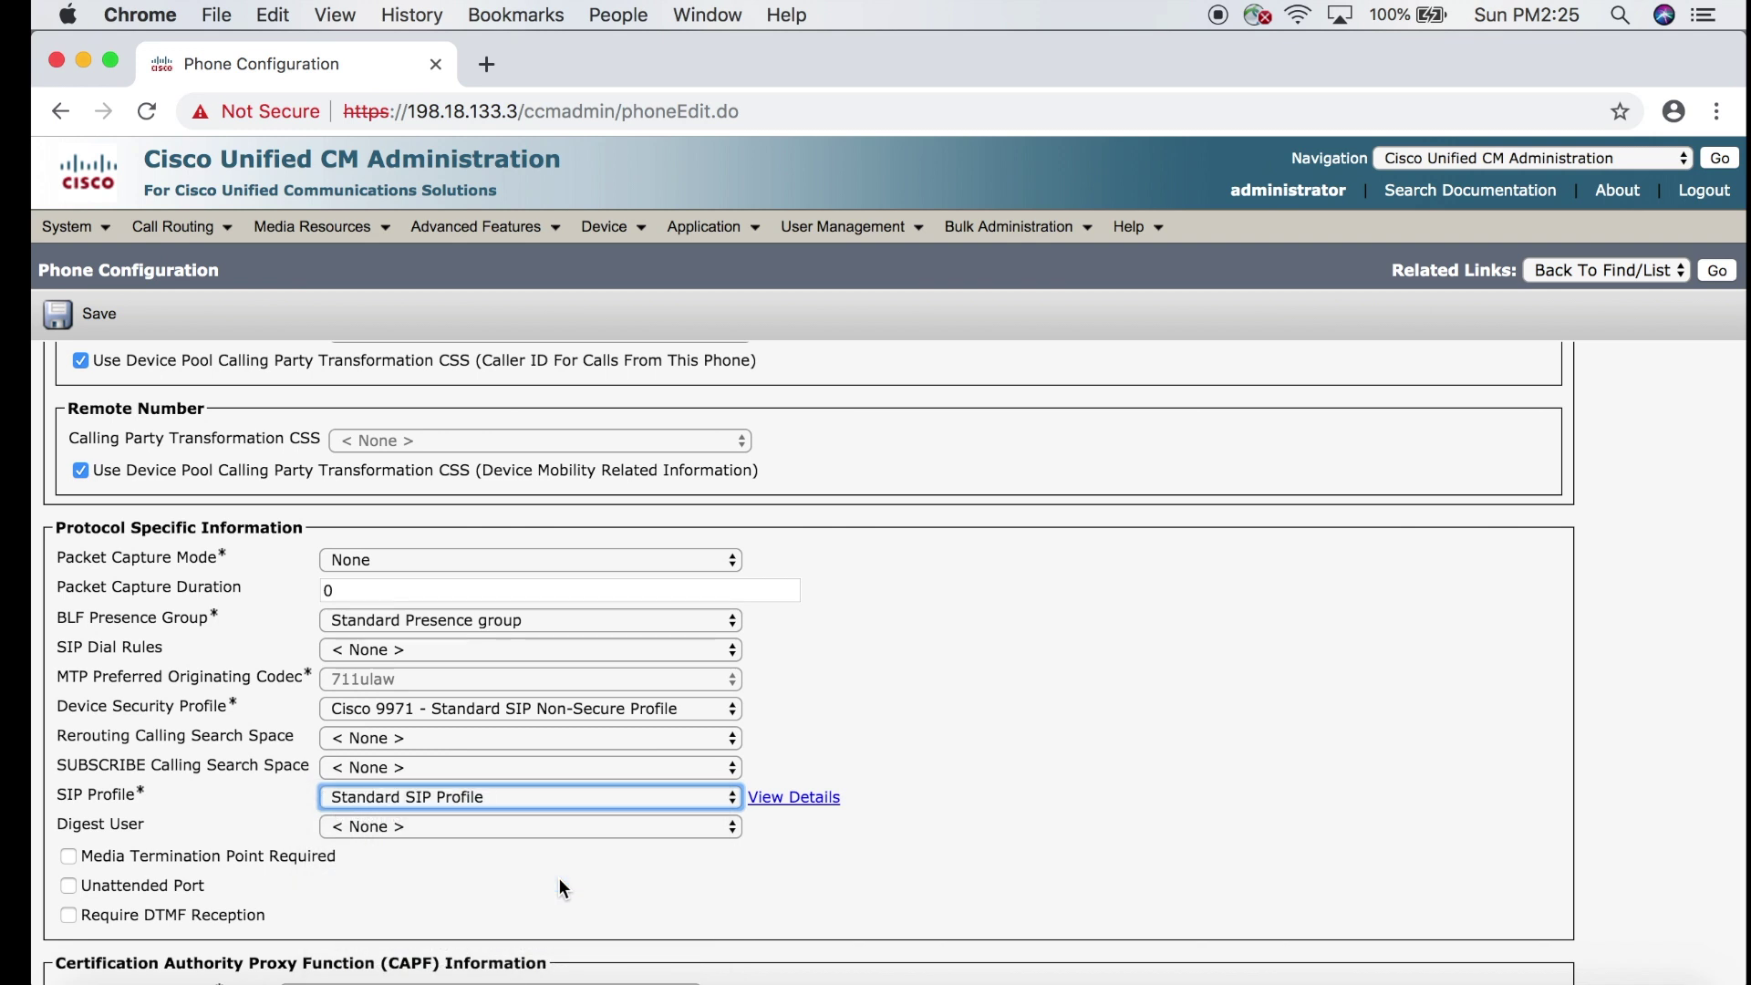
pyautogui.click(95, 314)
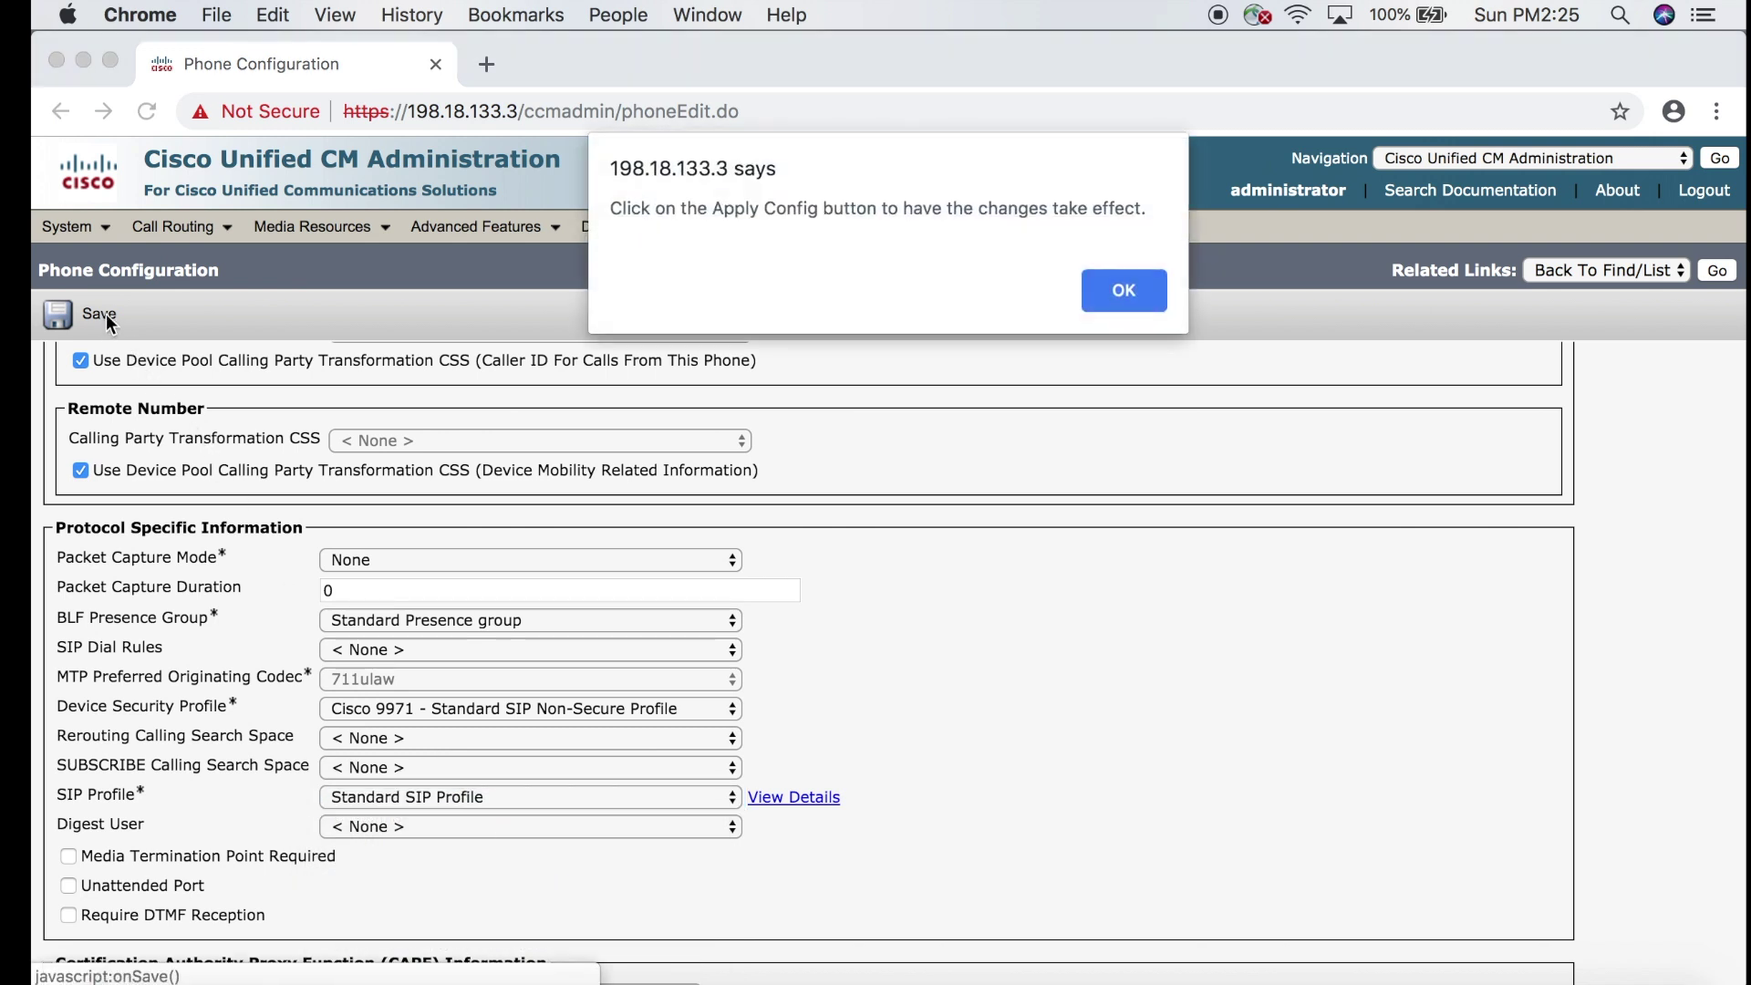
pyautogui.click(1113, 294)
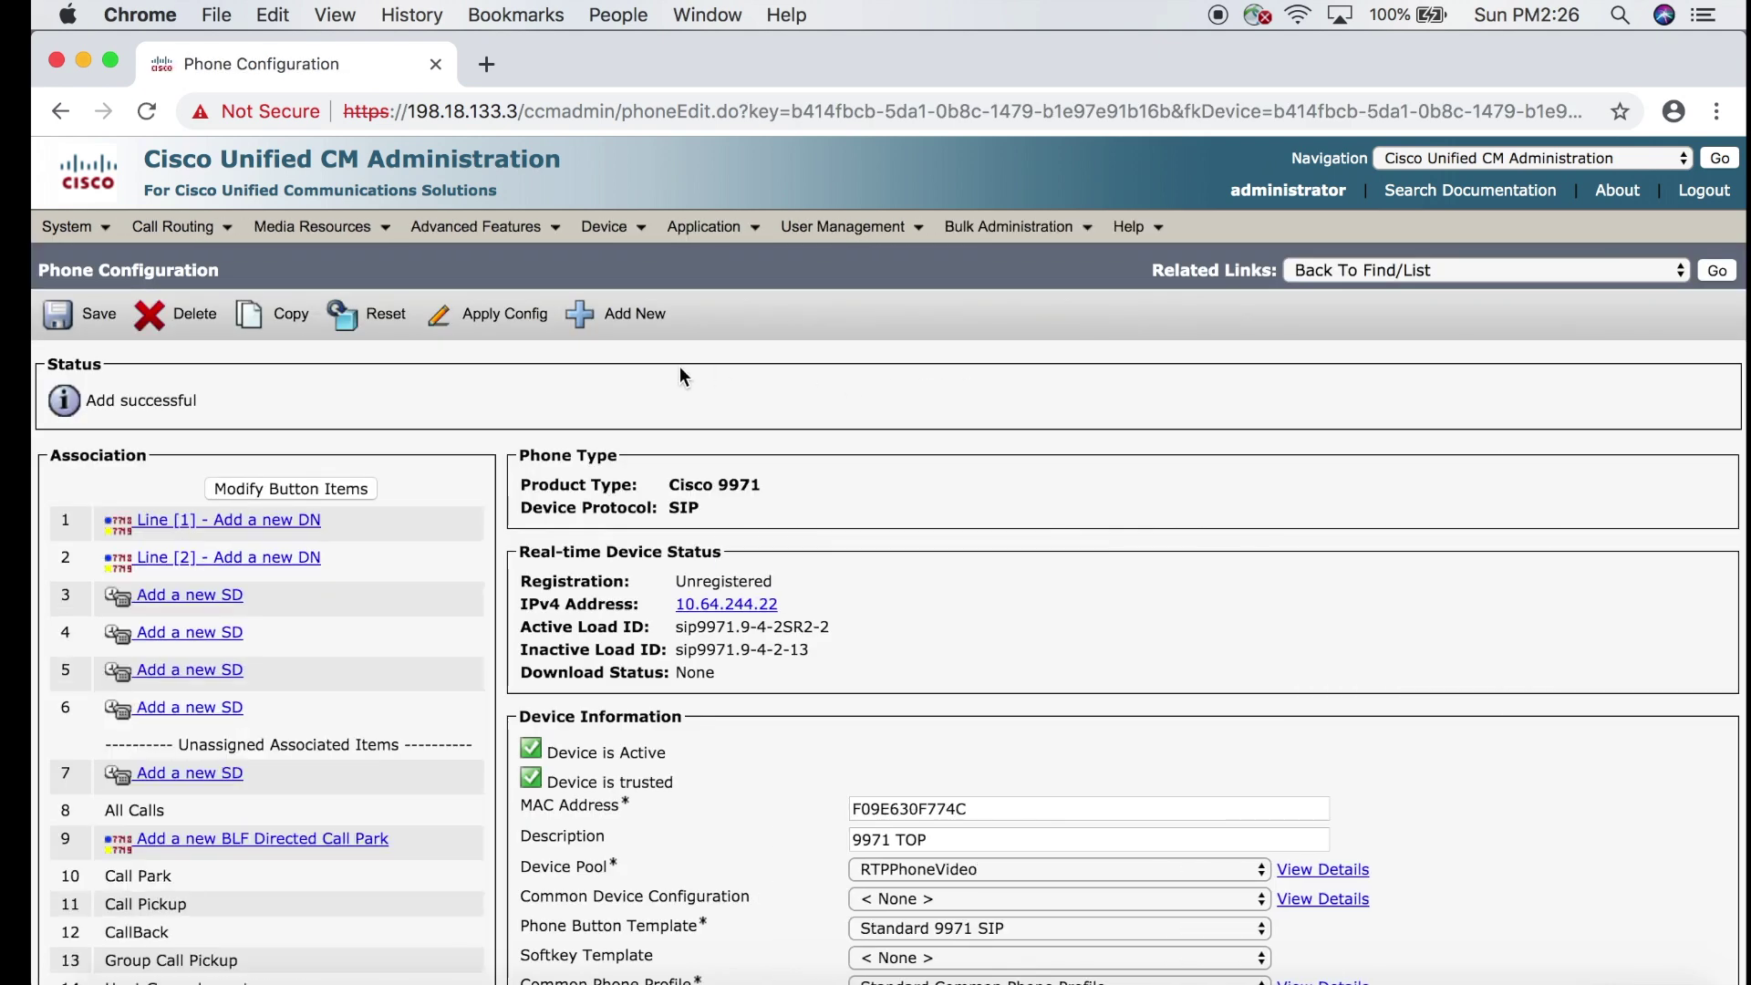
# Add directory number 1001 on Line 1 and save it.
pyautogui.click(240, 525)
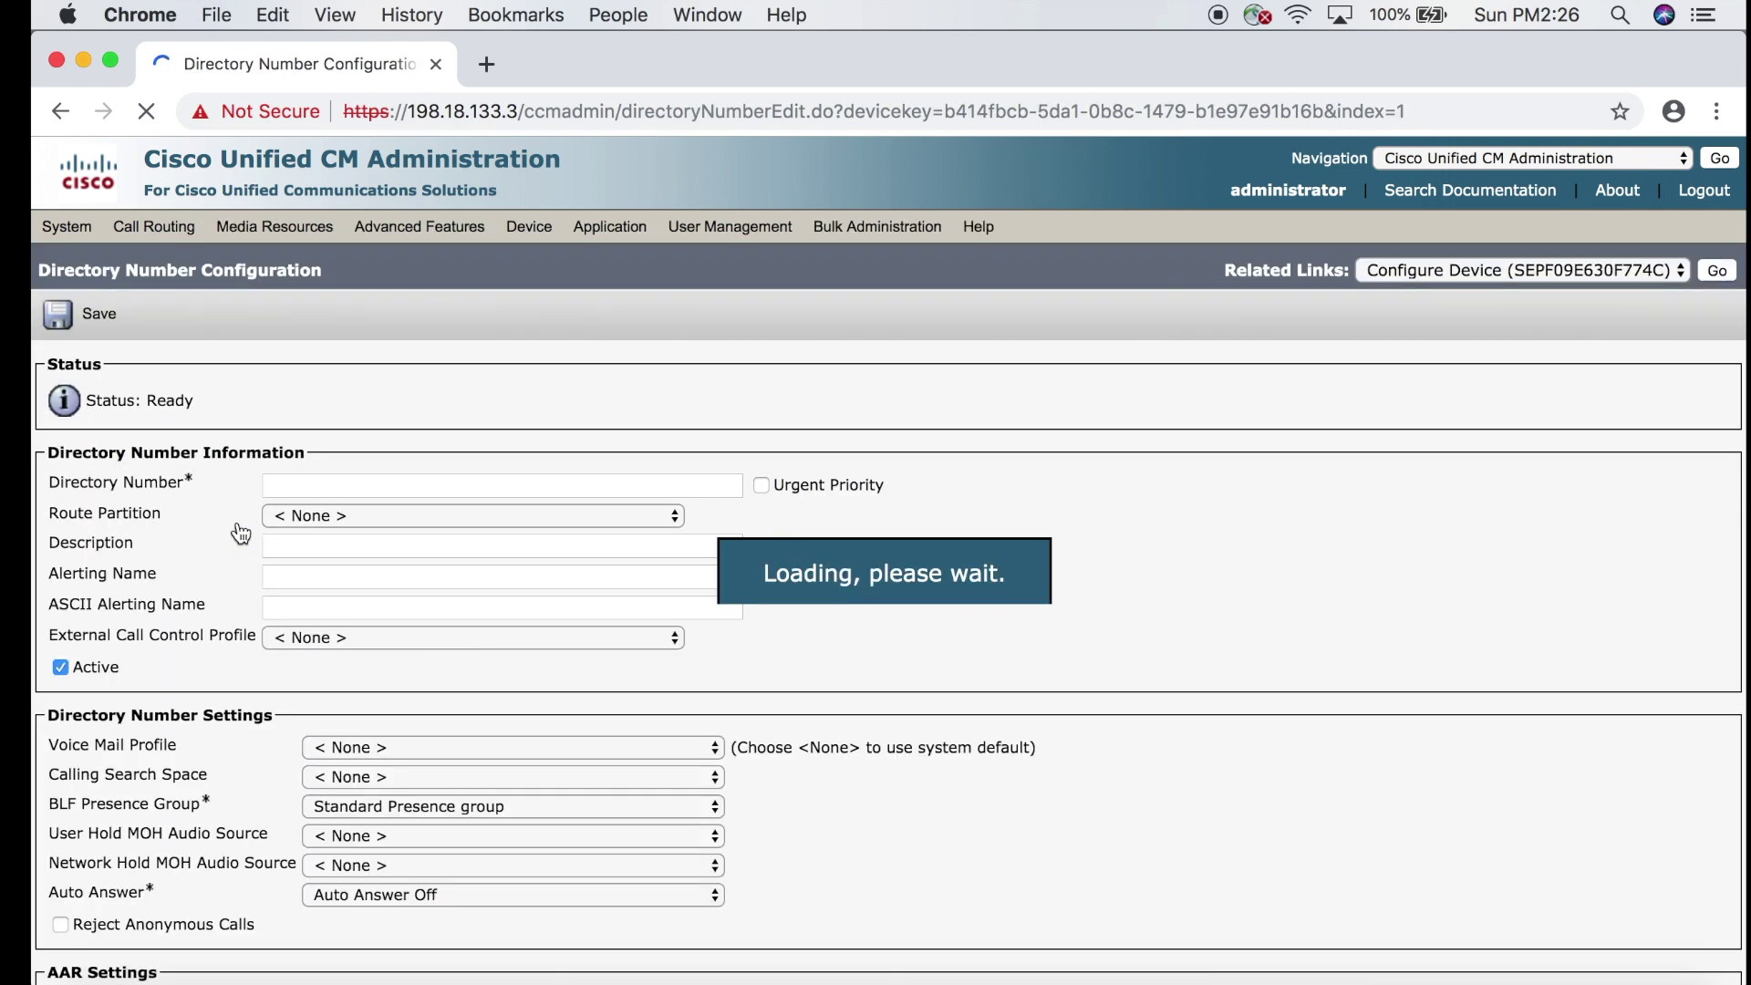
pyautogui.click(304, 485)
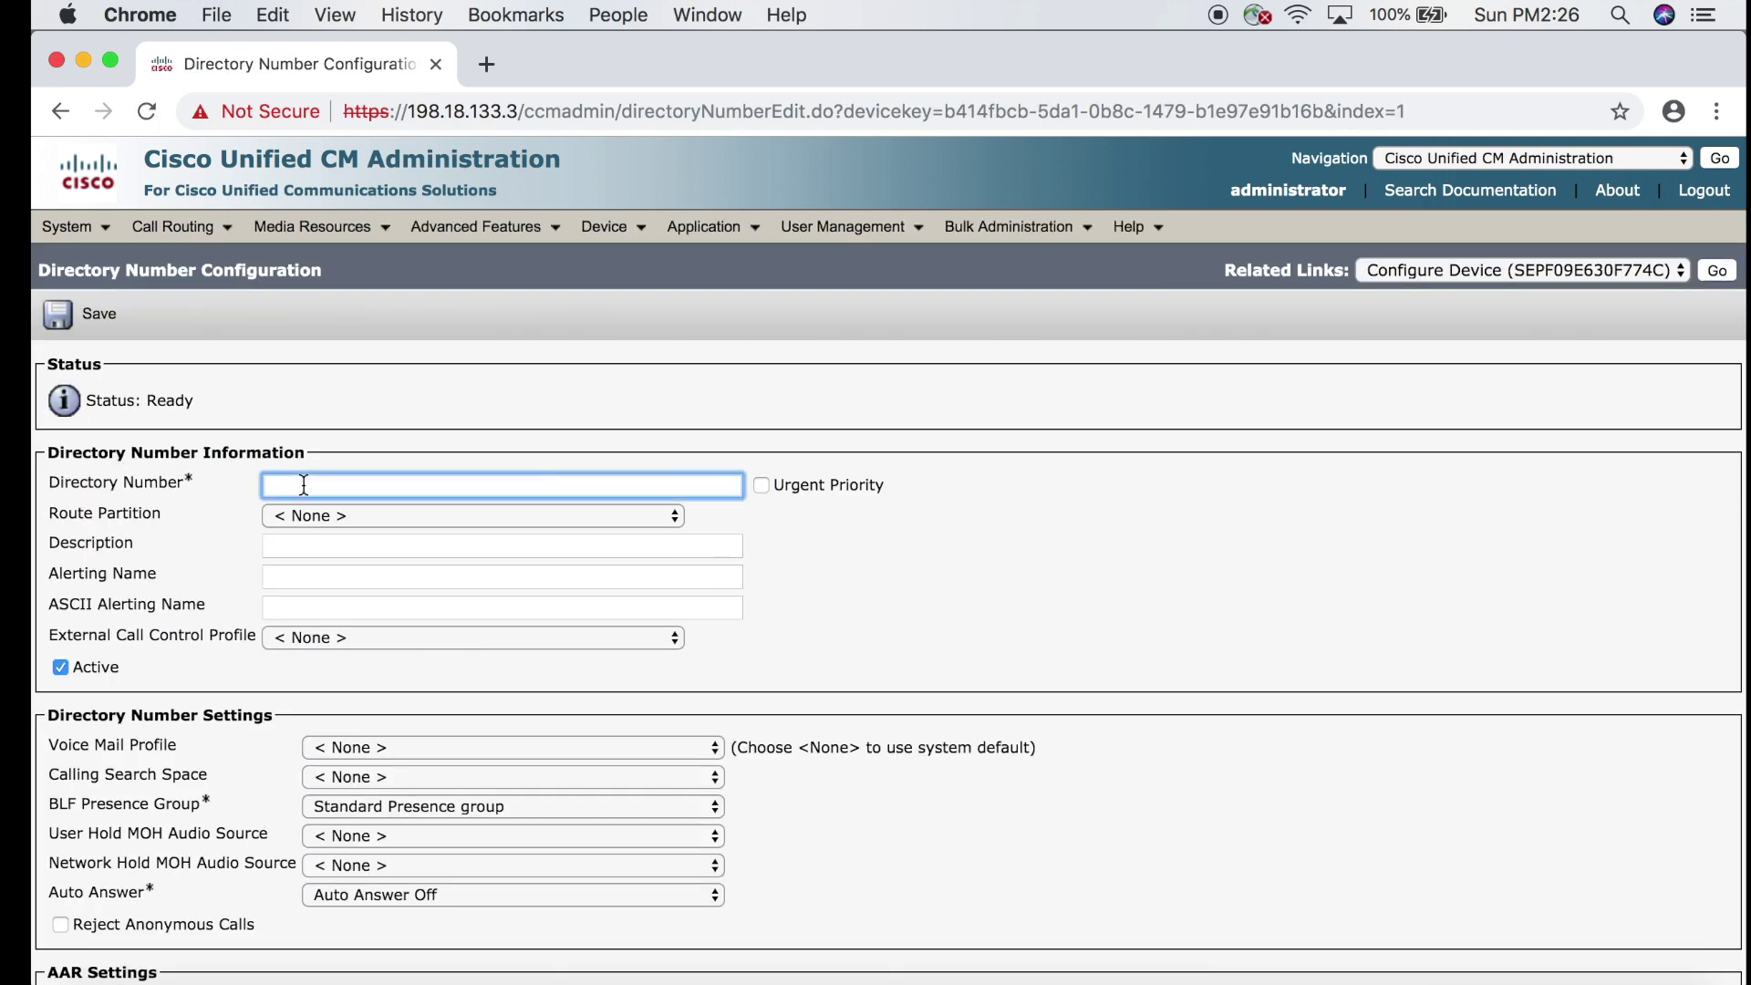
pyautogui.write('1001')
pyautogui.press('Tab')
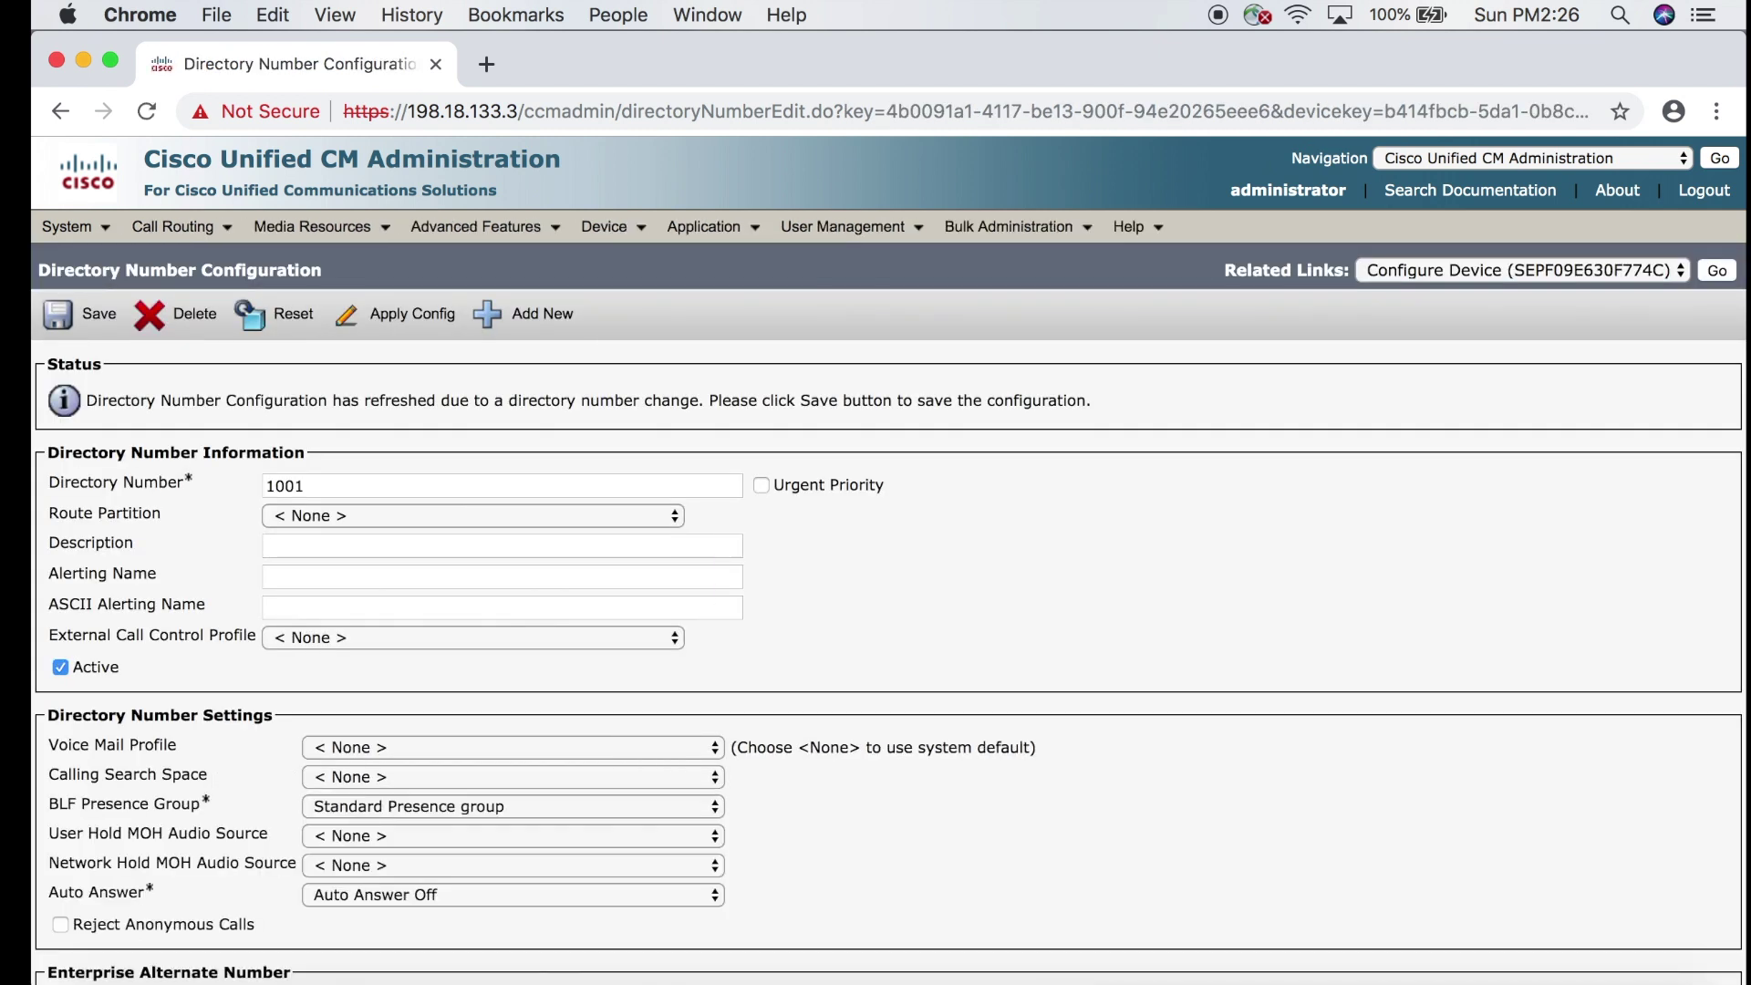
pyautogui.click(102, 317)
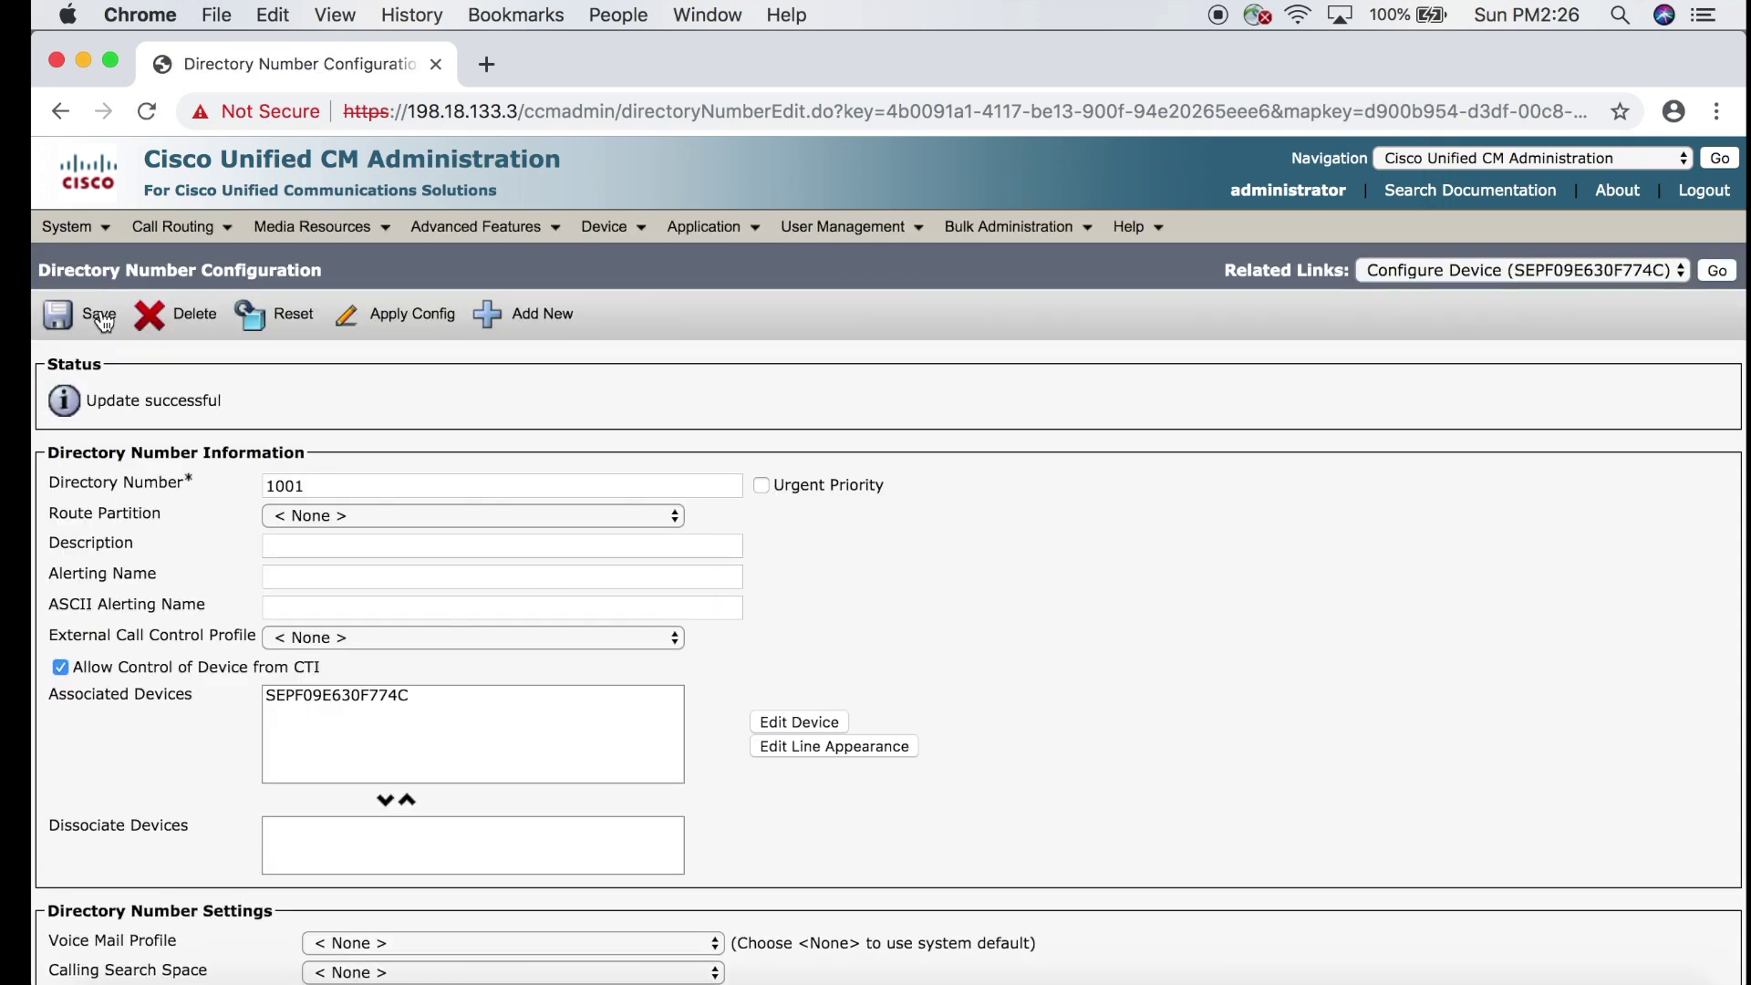
# Find all end users and open the phone owner's user record.
pyautogui.moveTo(844, 234)
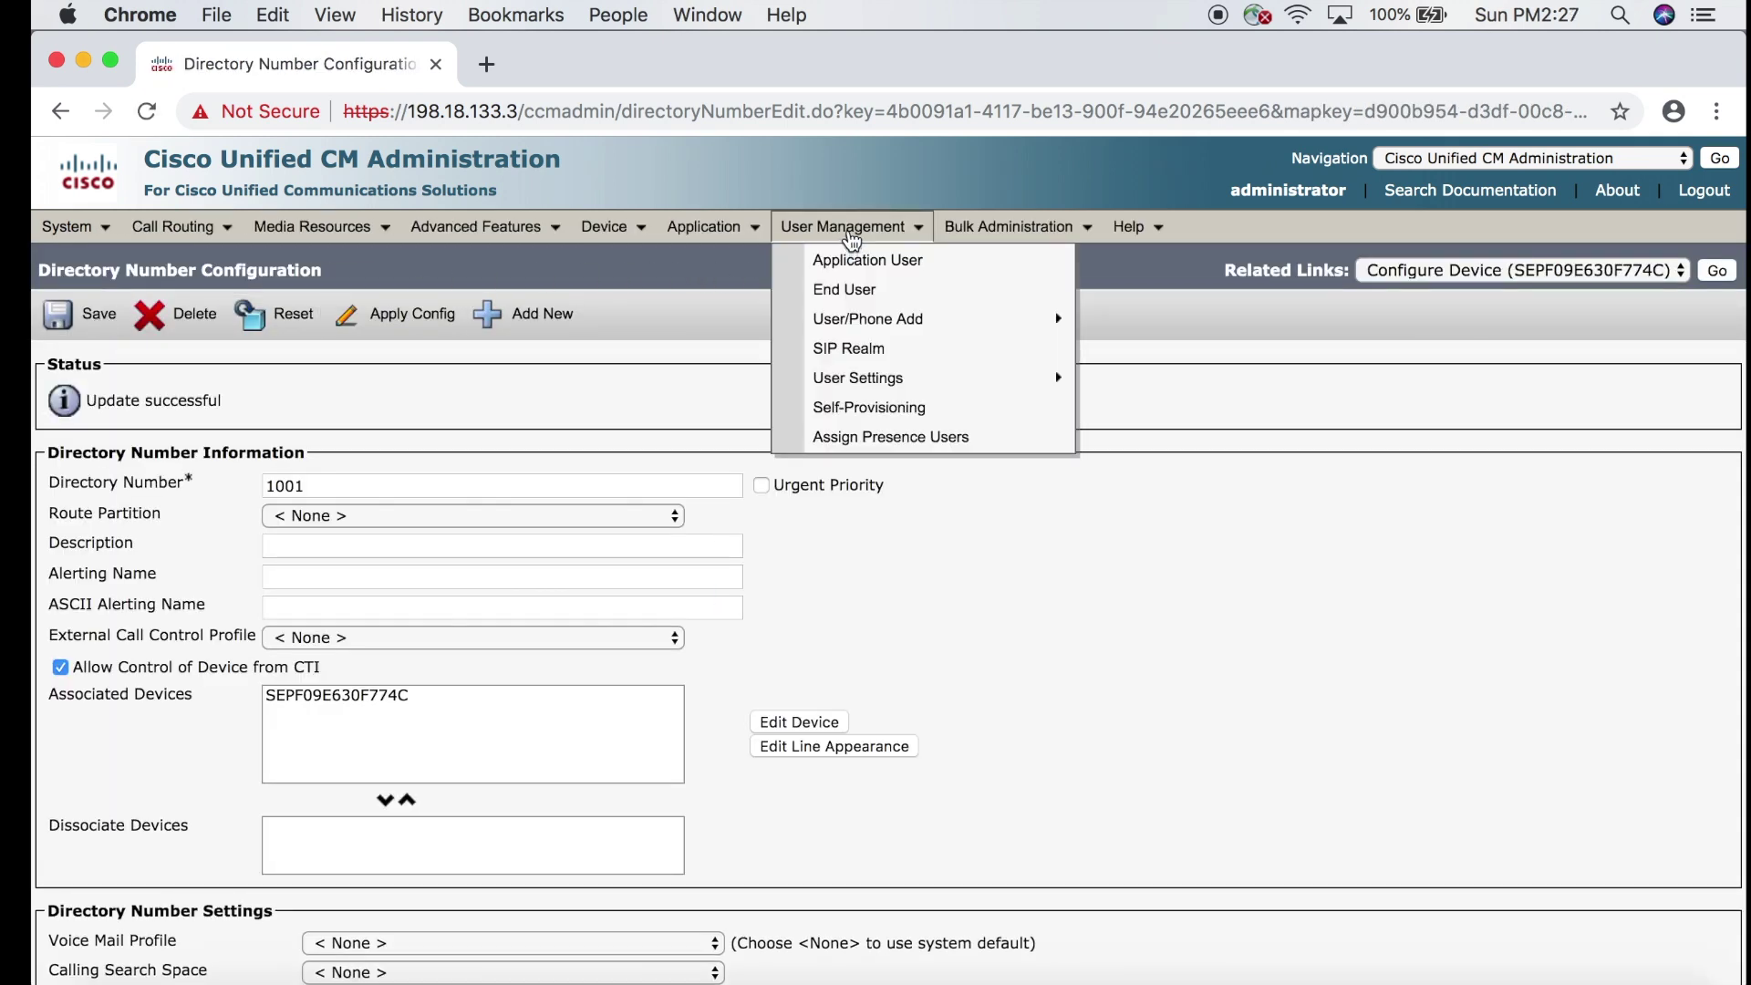
pyautogui.click(850, 291)
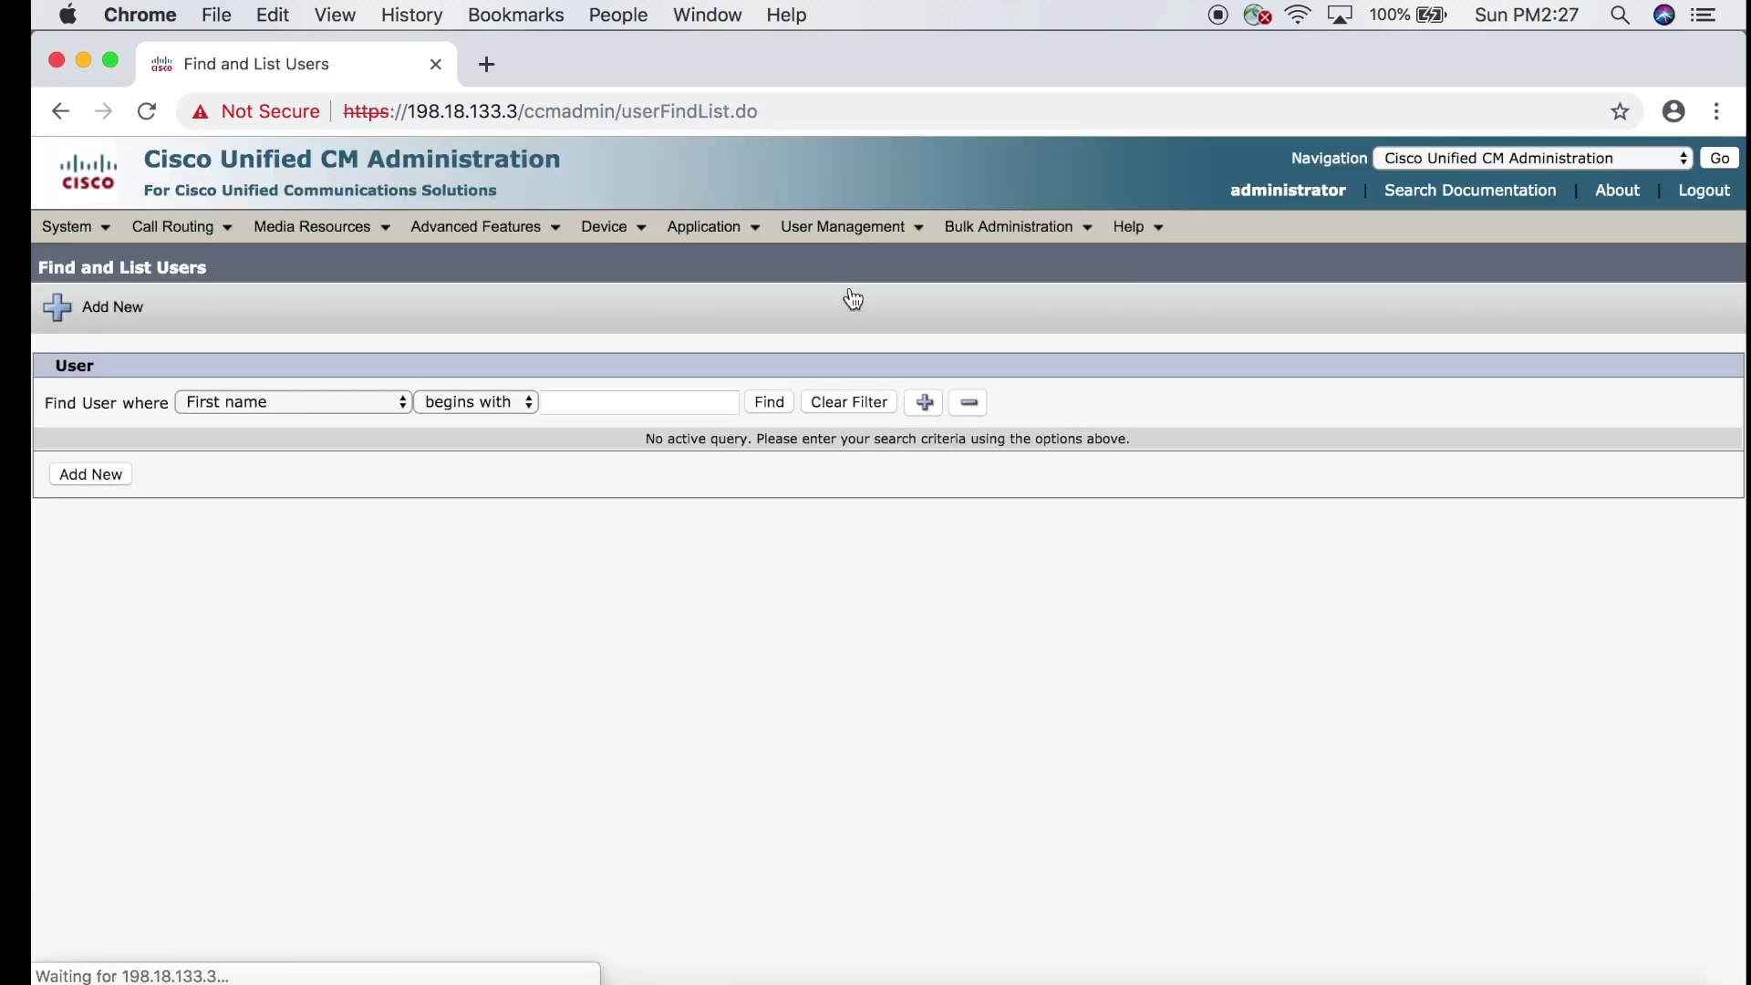
pyautogui.click(770, 406)
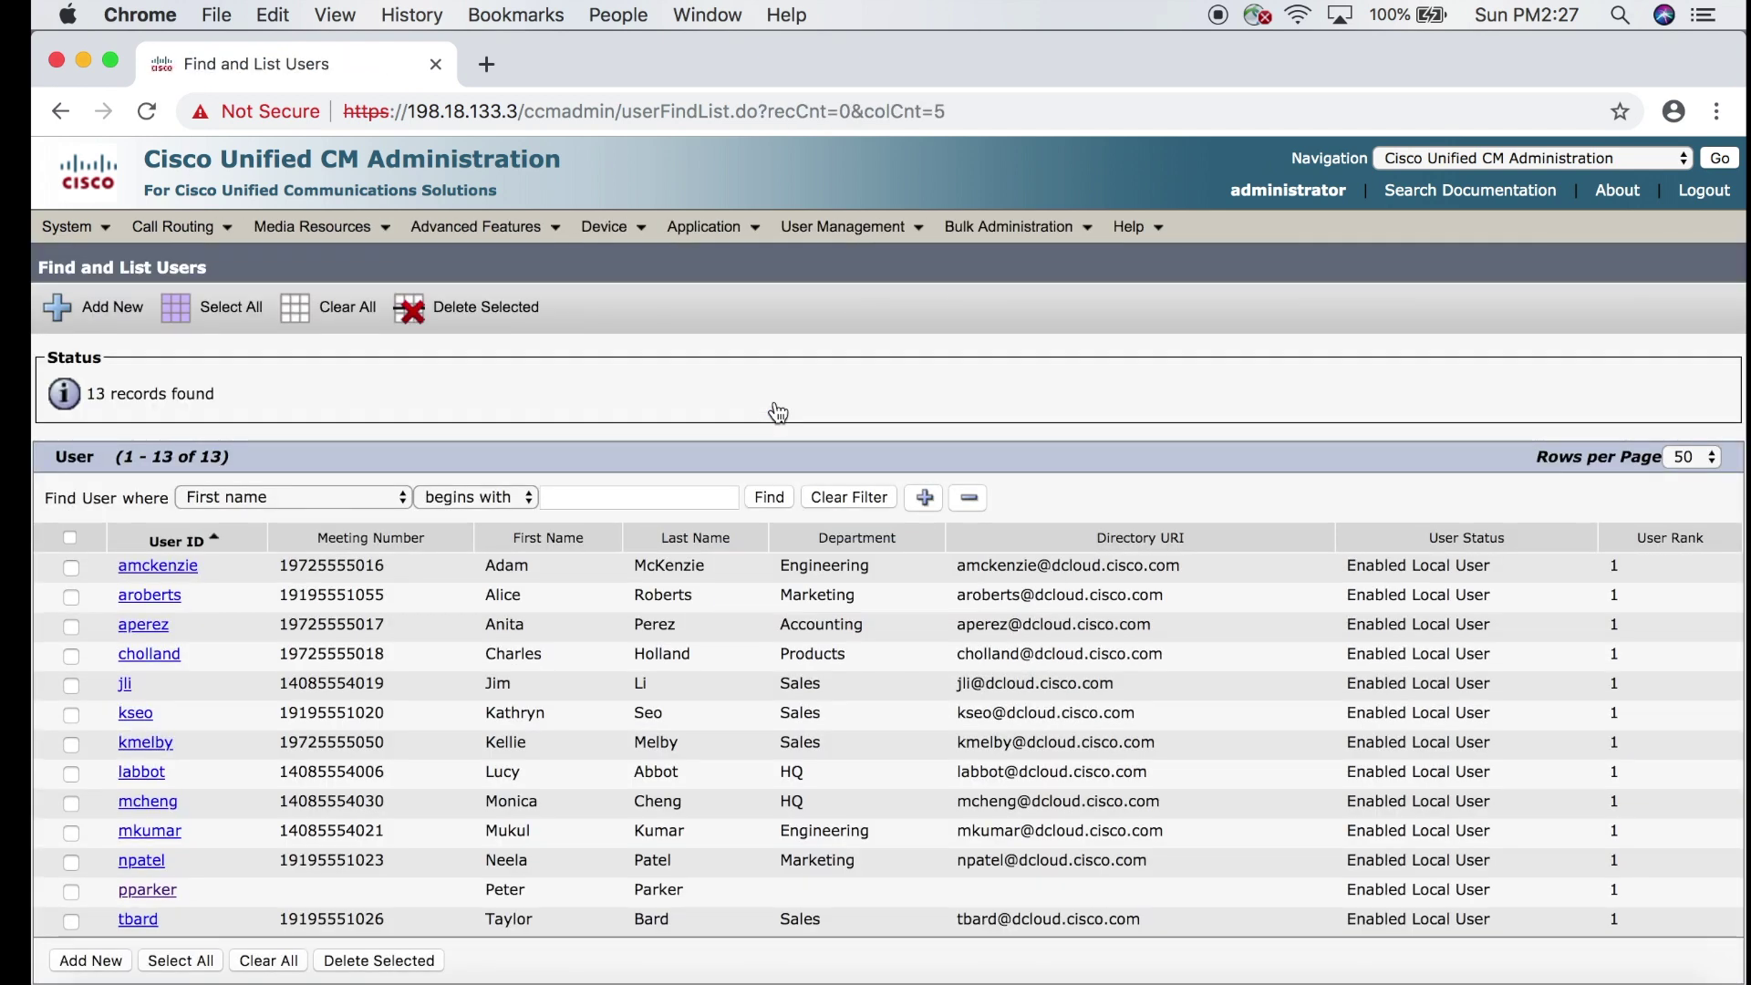
pyautogui.click(148, 892)
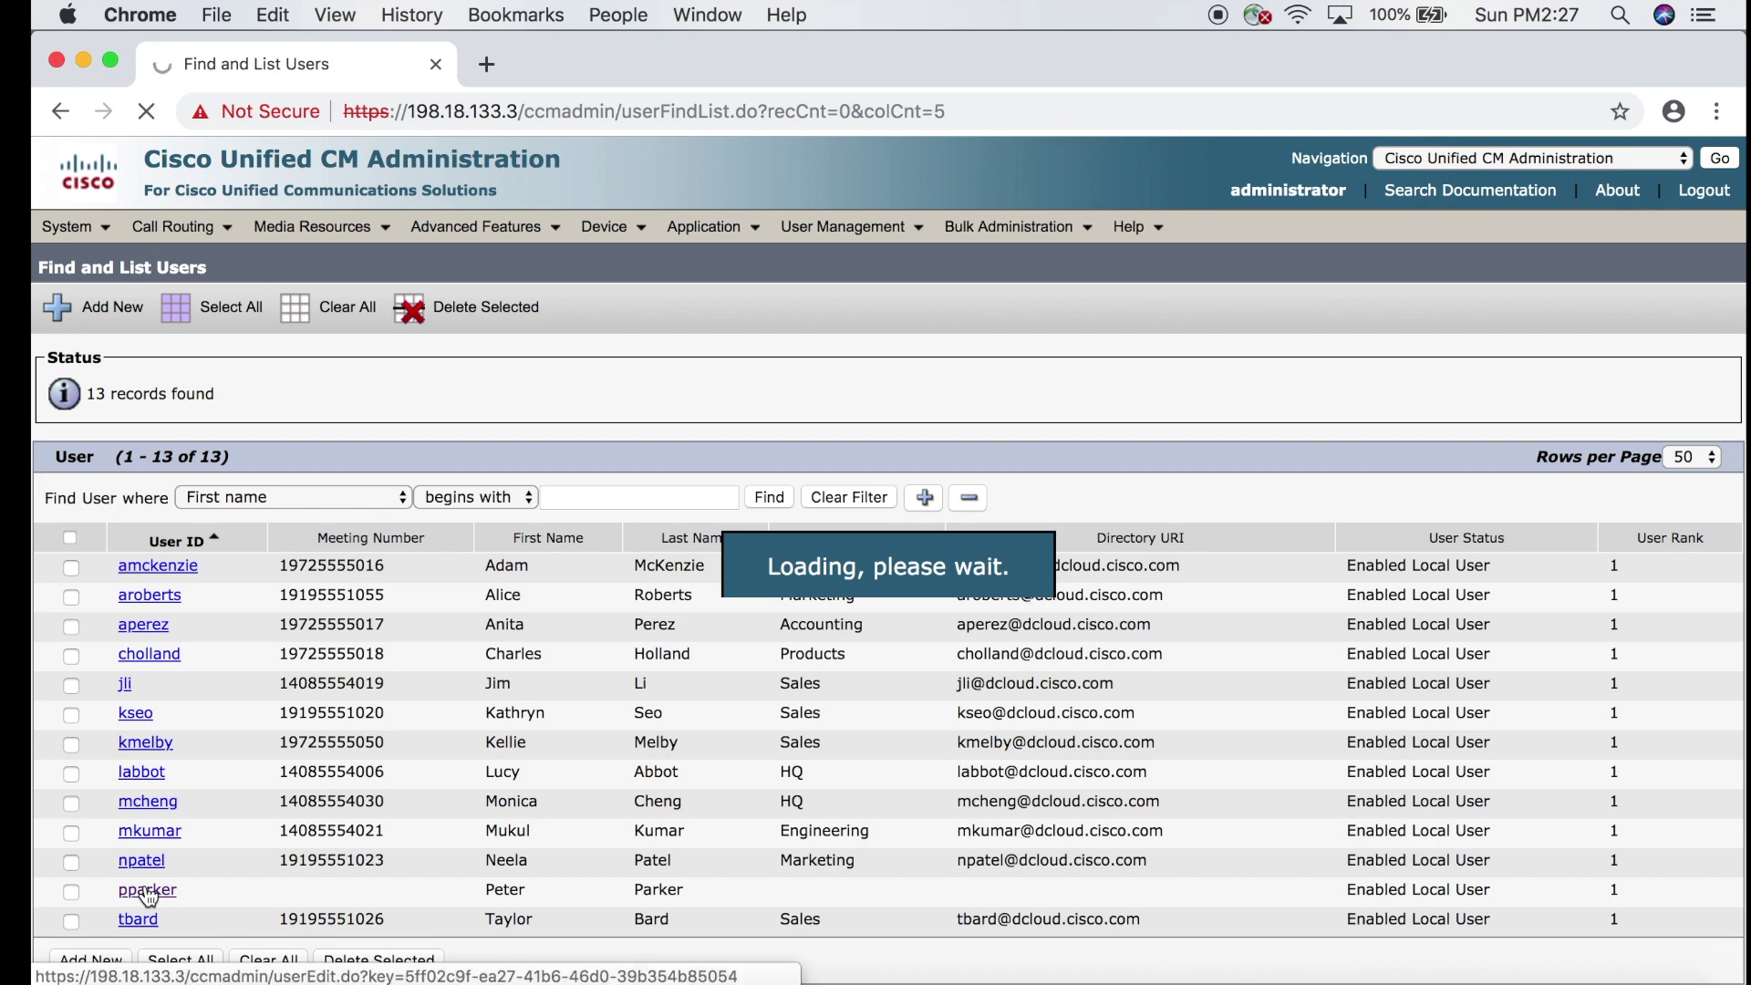
pyautogui.scroll(-10, 146, 892)
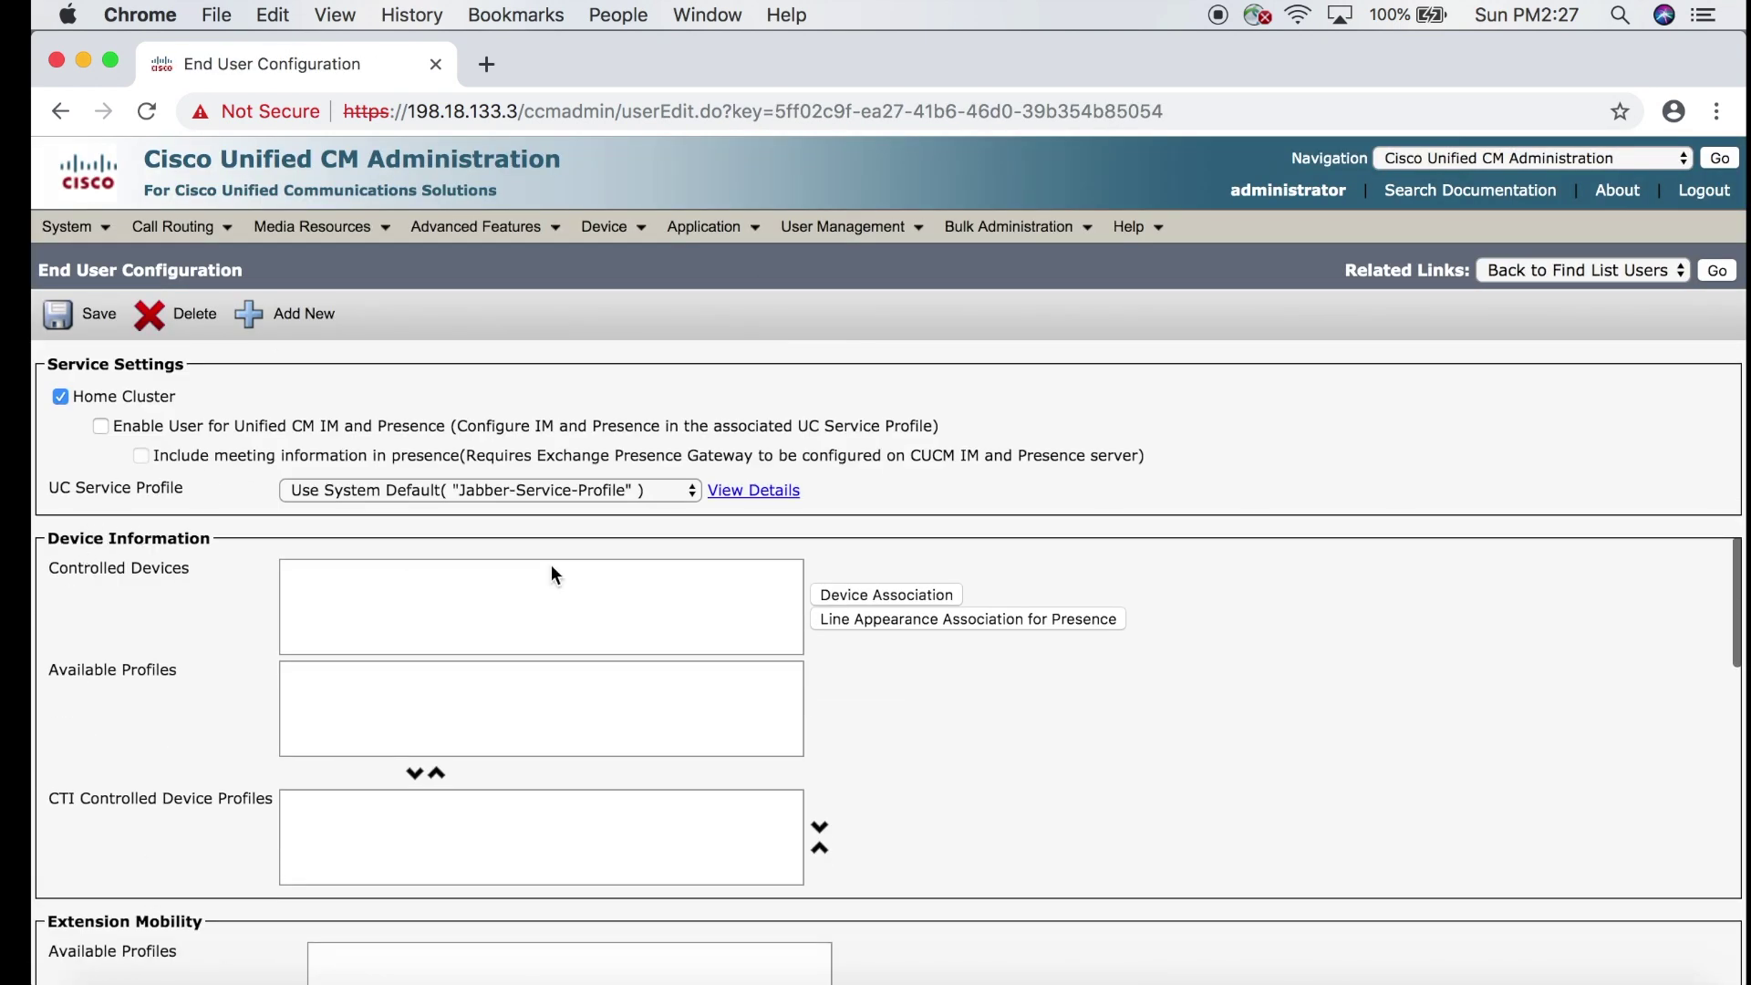
# Associate phone SEPF09E630F774C with the user via Device Association and save it.
pyautogui.click(879, 594)
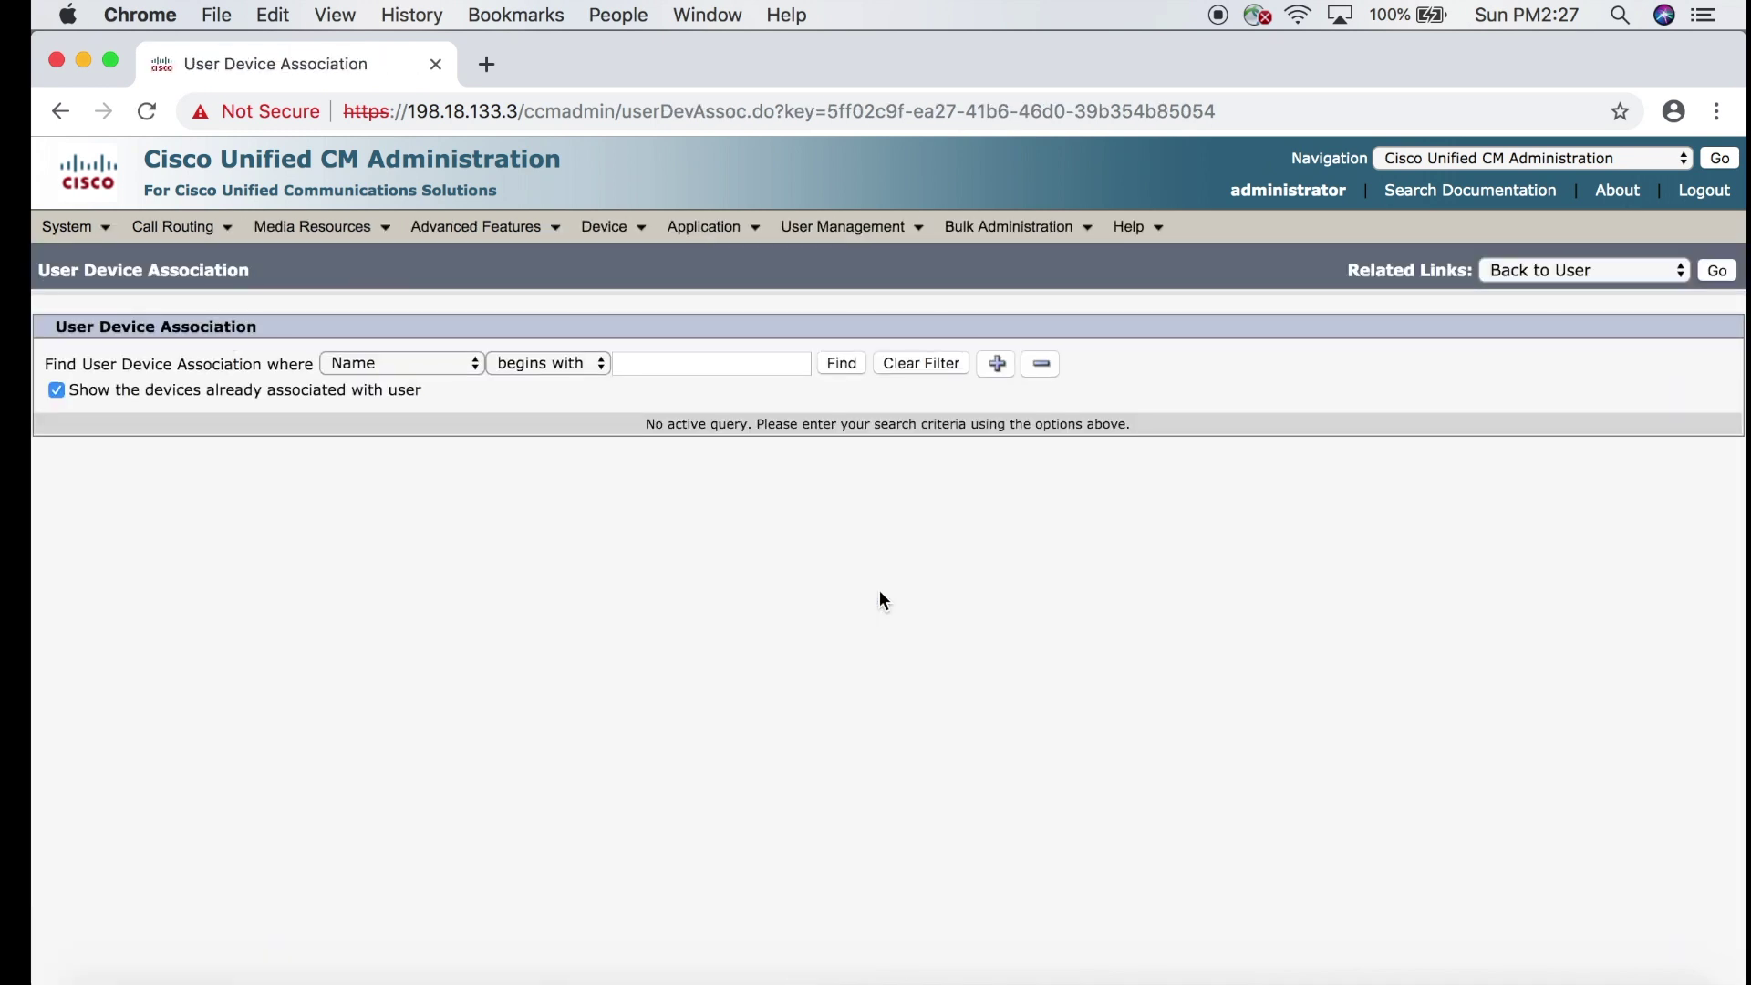
pyautogui.click(841, 364)
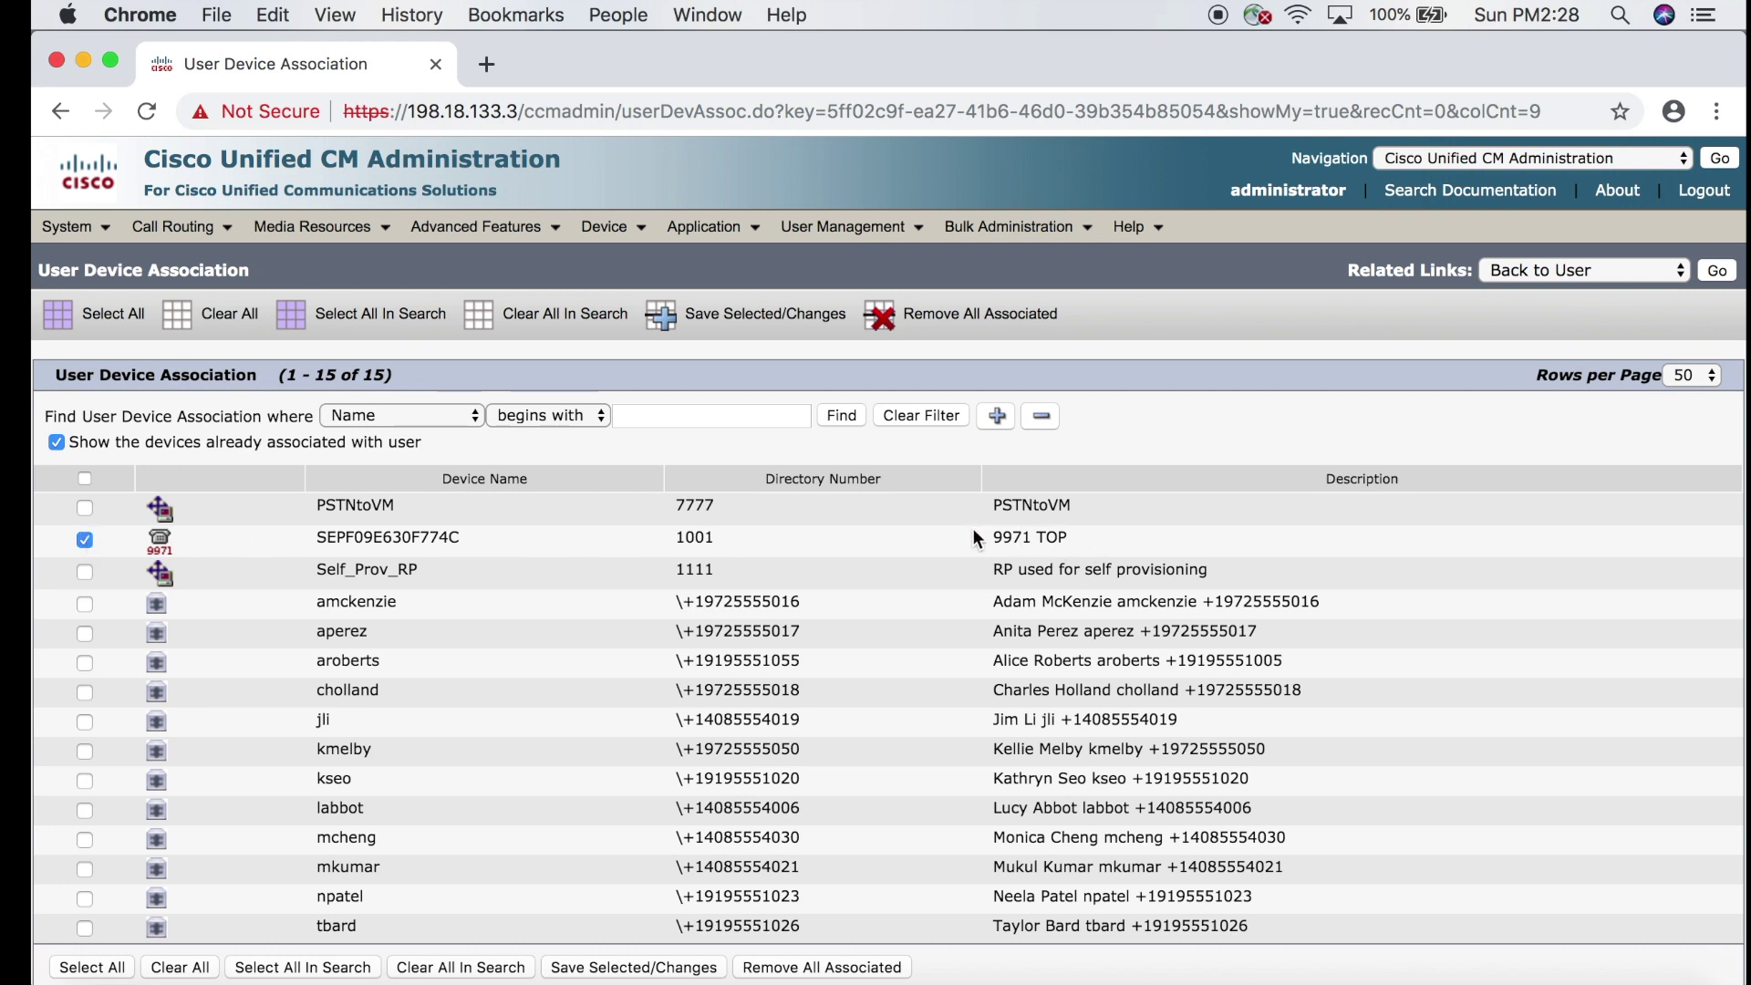
pyautogui.click(778, 328)
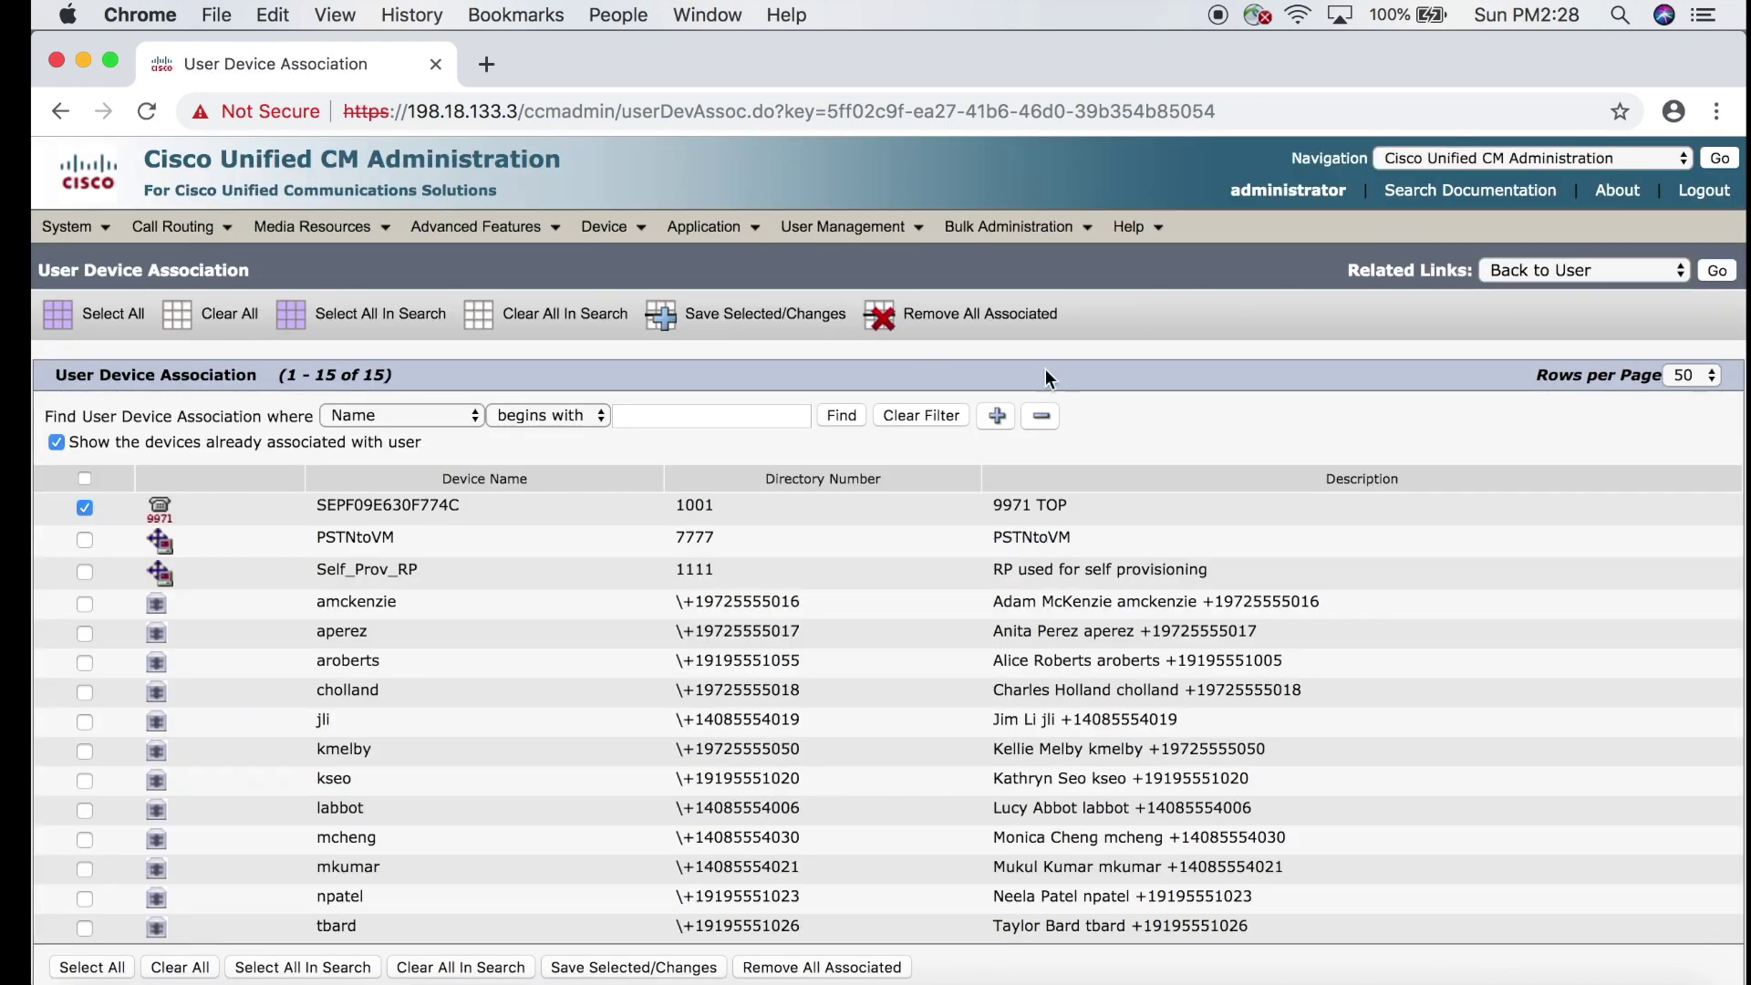
# On the end user's configuration page, choose 1001 as the Primary Extension and save.
pyautogui.click(1717, 272)
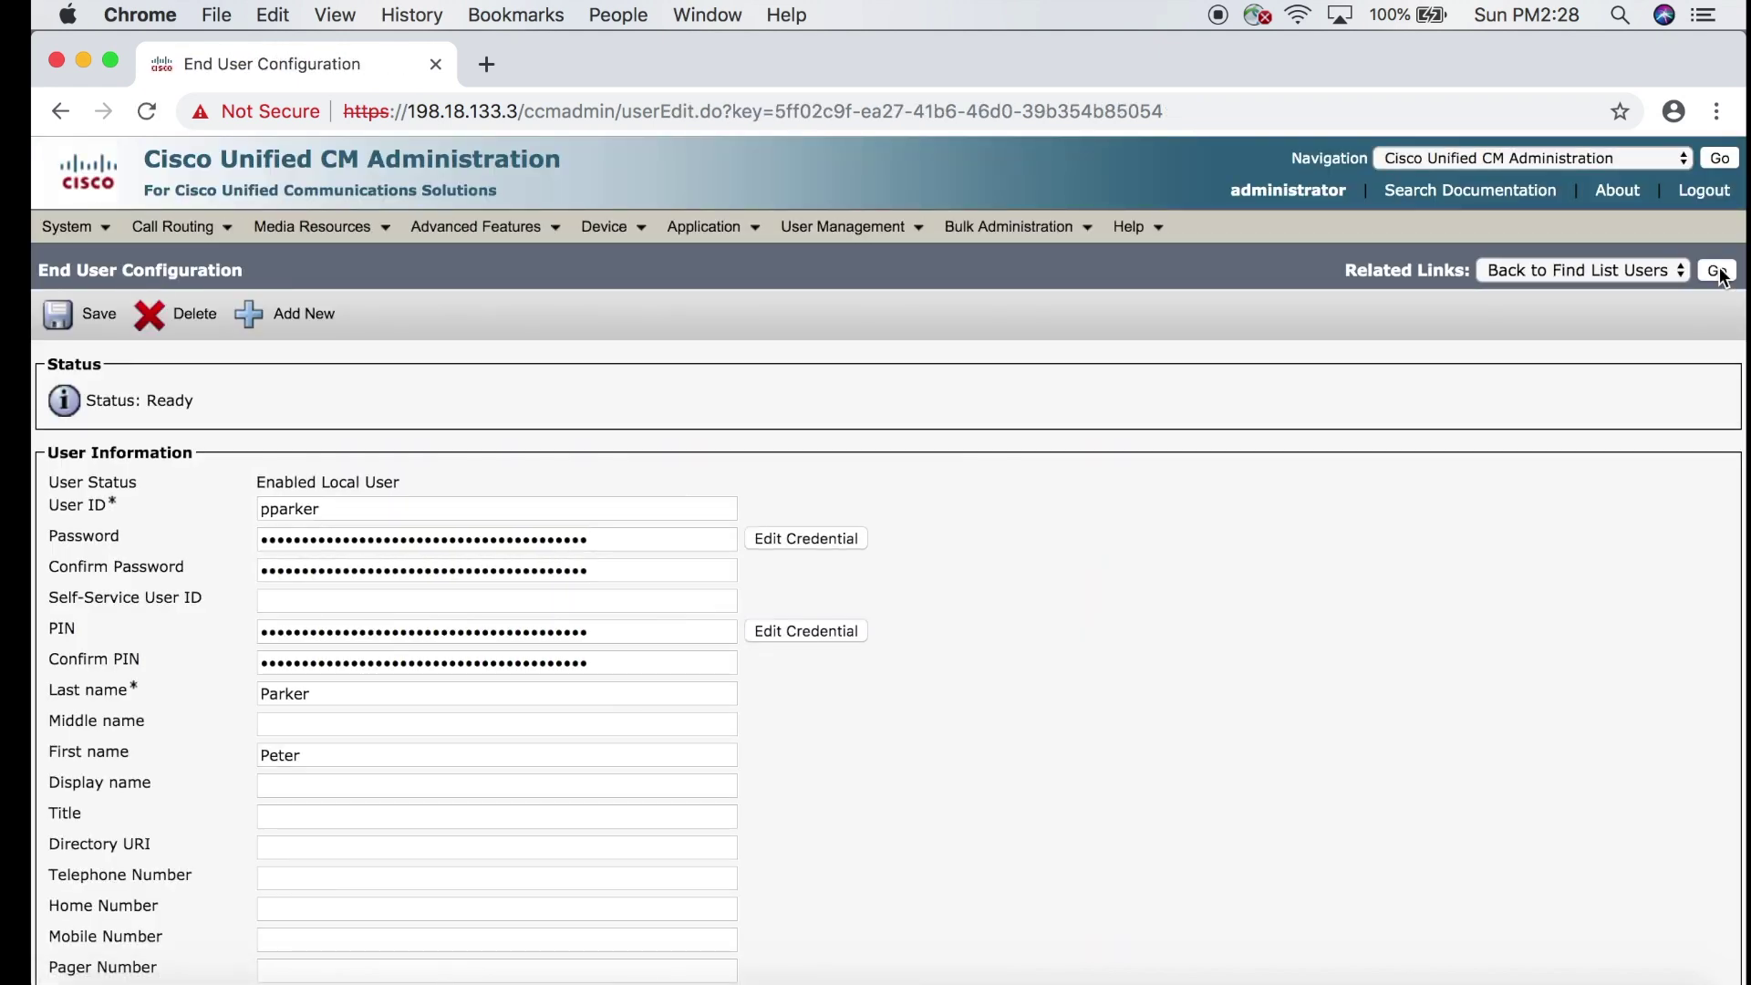
pyautogui.scroll(-1, 951, 633)
pyautogui.scroll(-10, 950, 628)
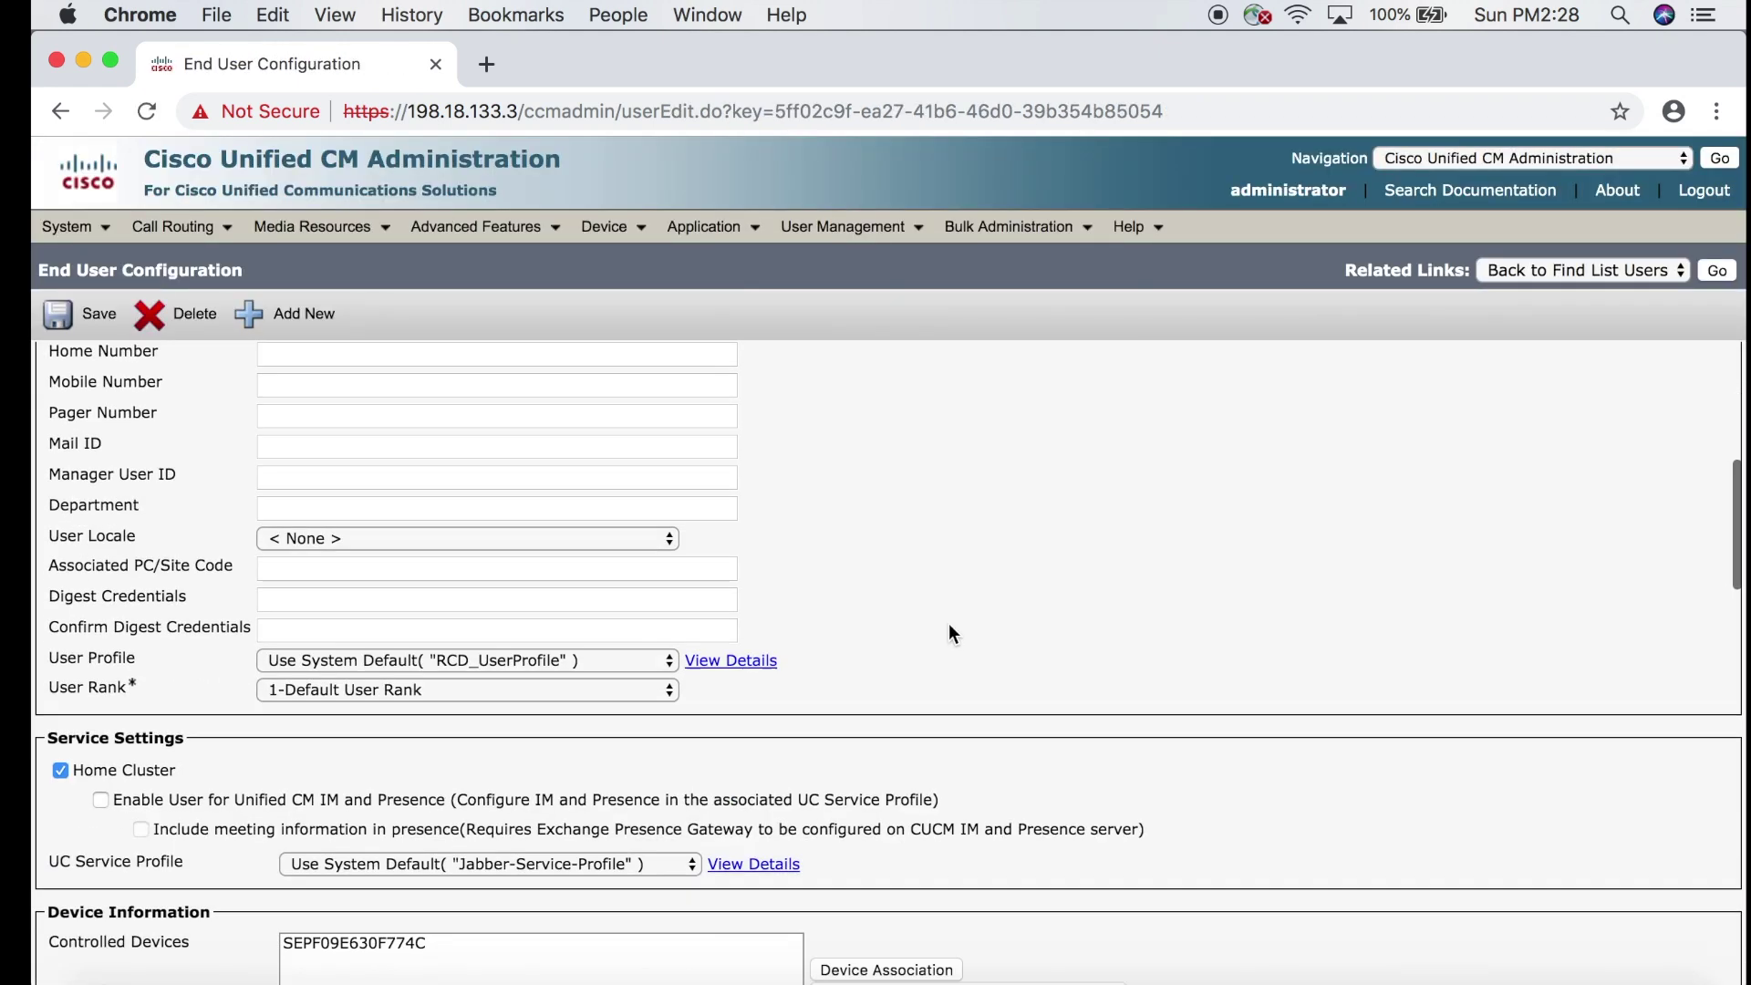
pyautogui.scroll(-15, 949, 629)
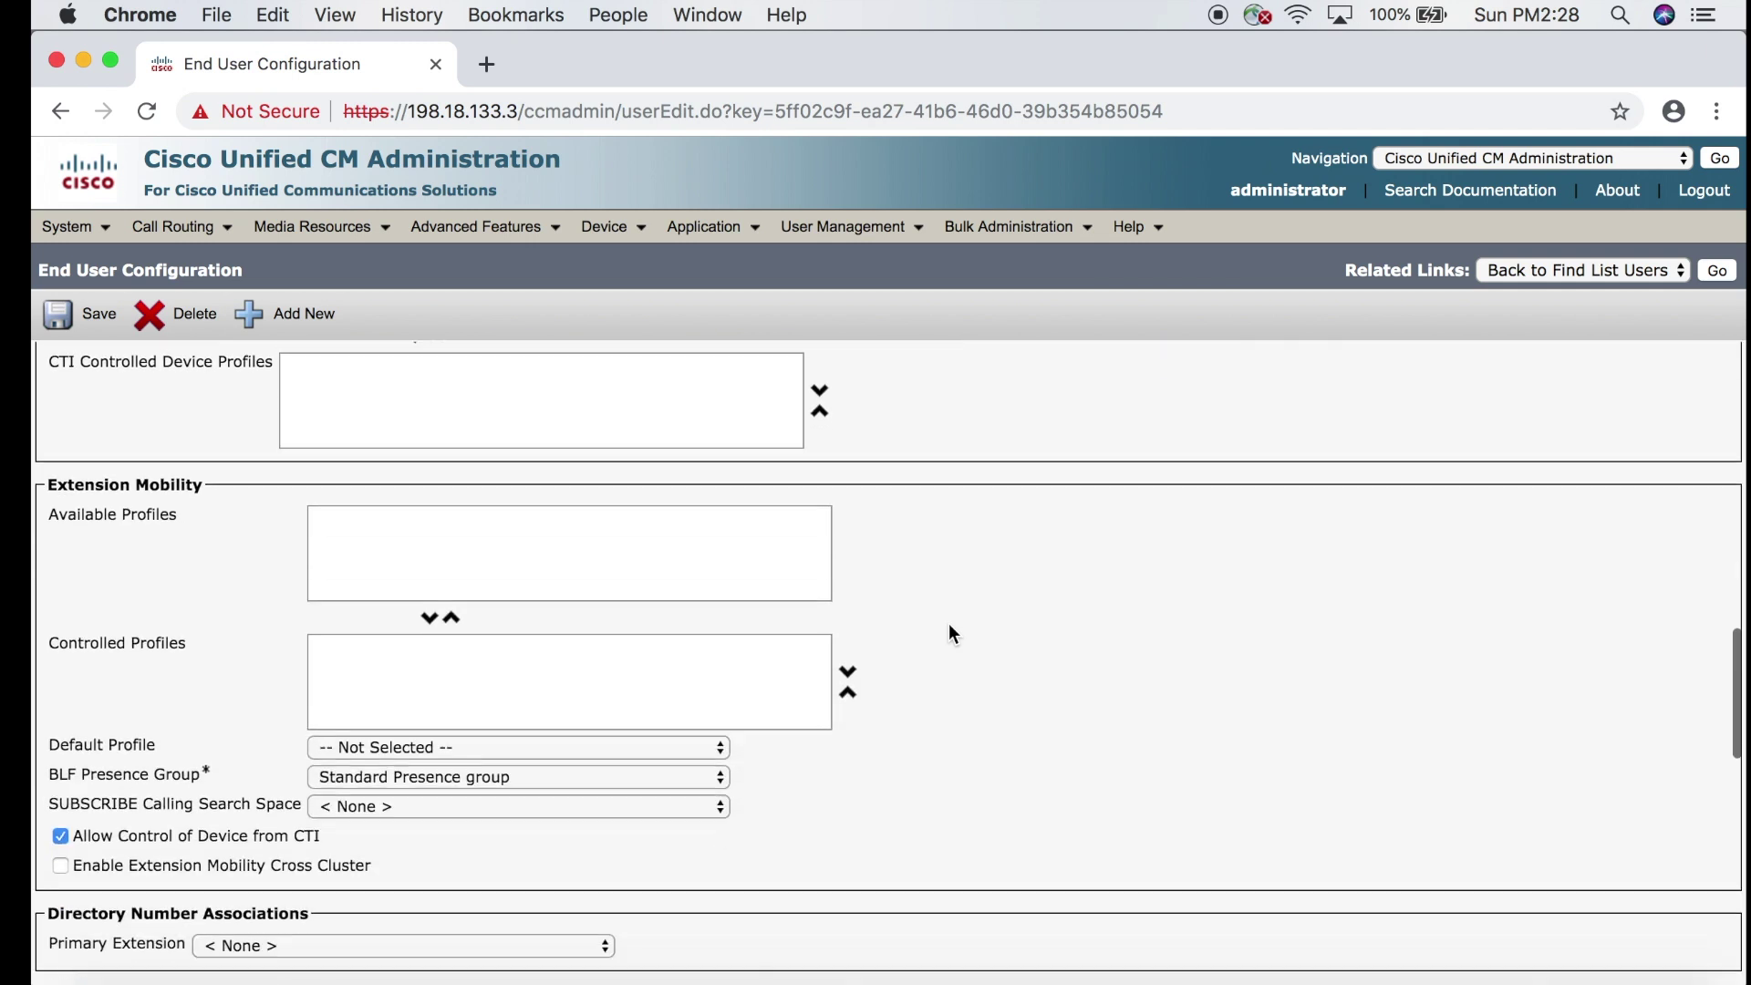
pyautogui.scroll(-3, 949, 633)
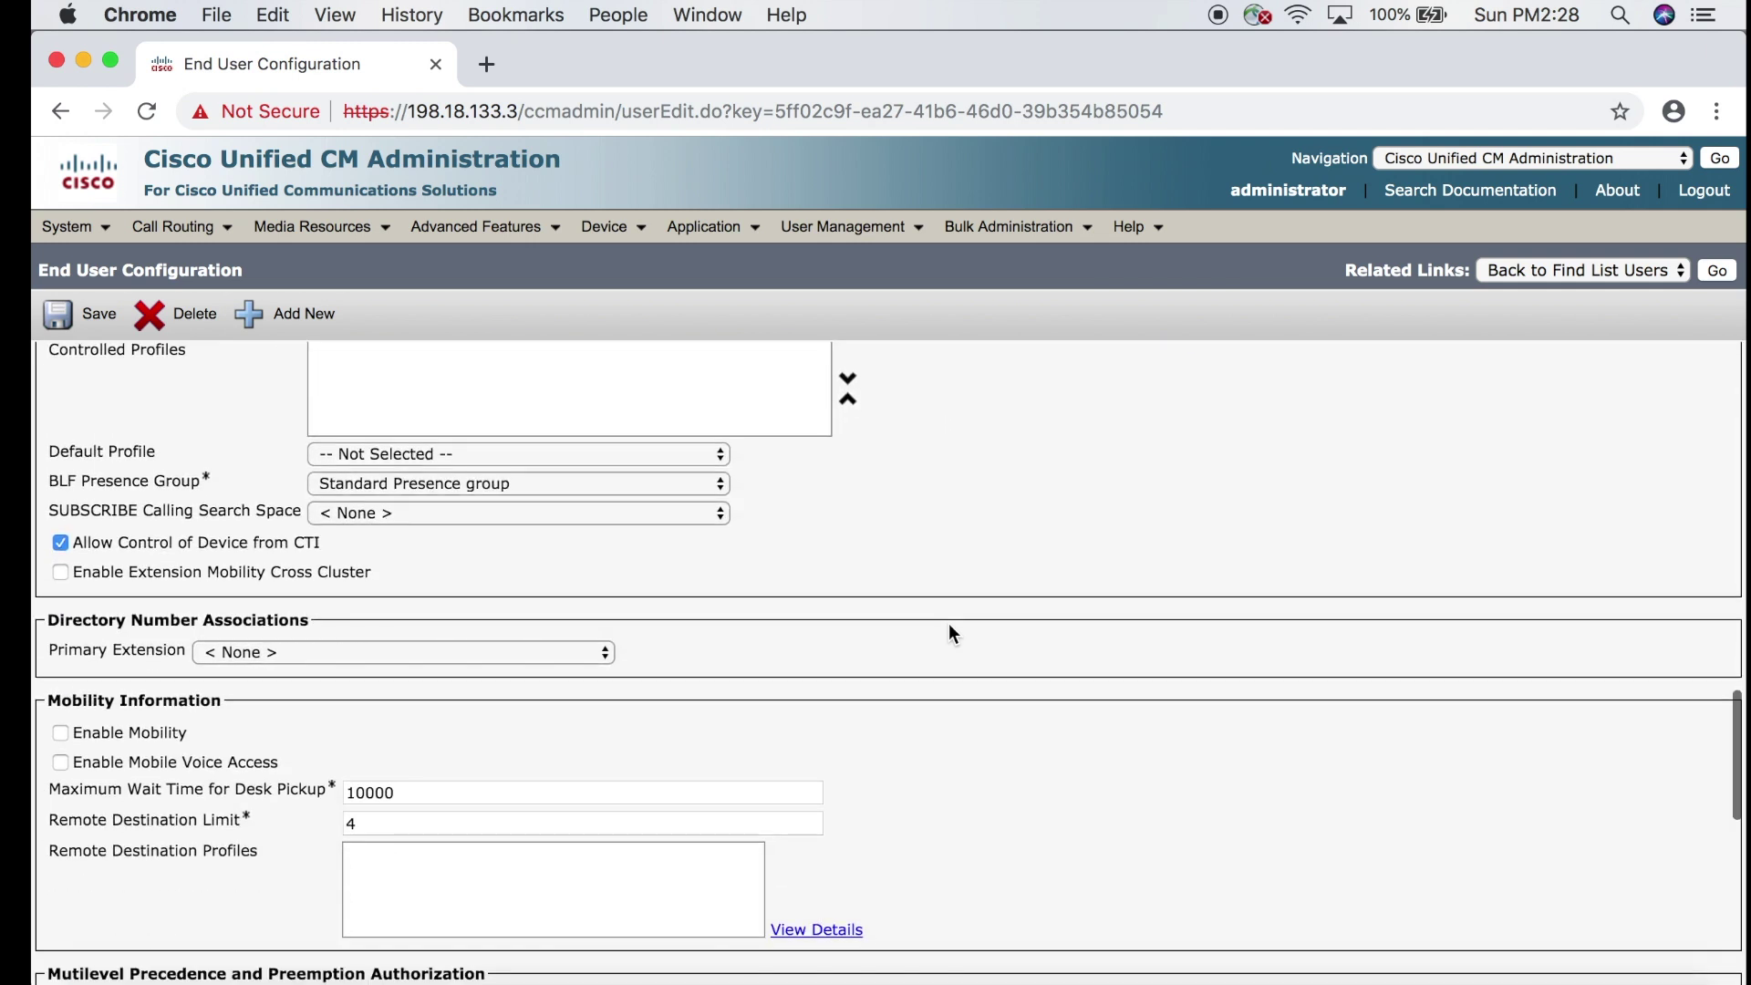
pyautogui.click(484, 645)
pyautogui.click(436, 670)
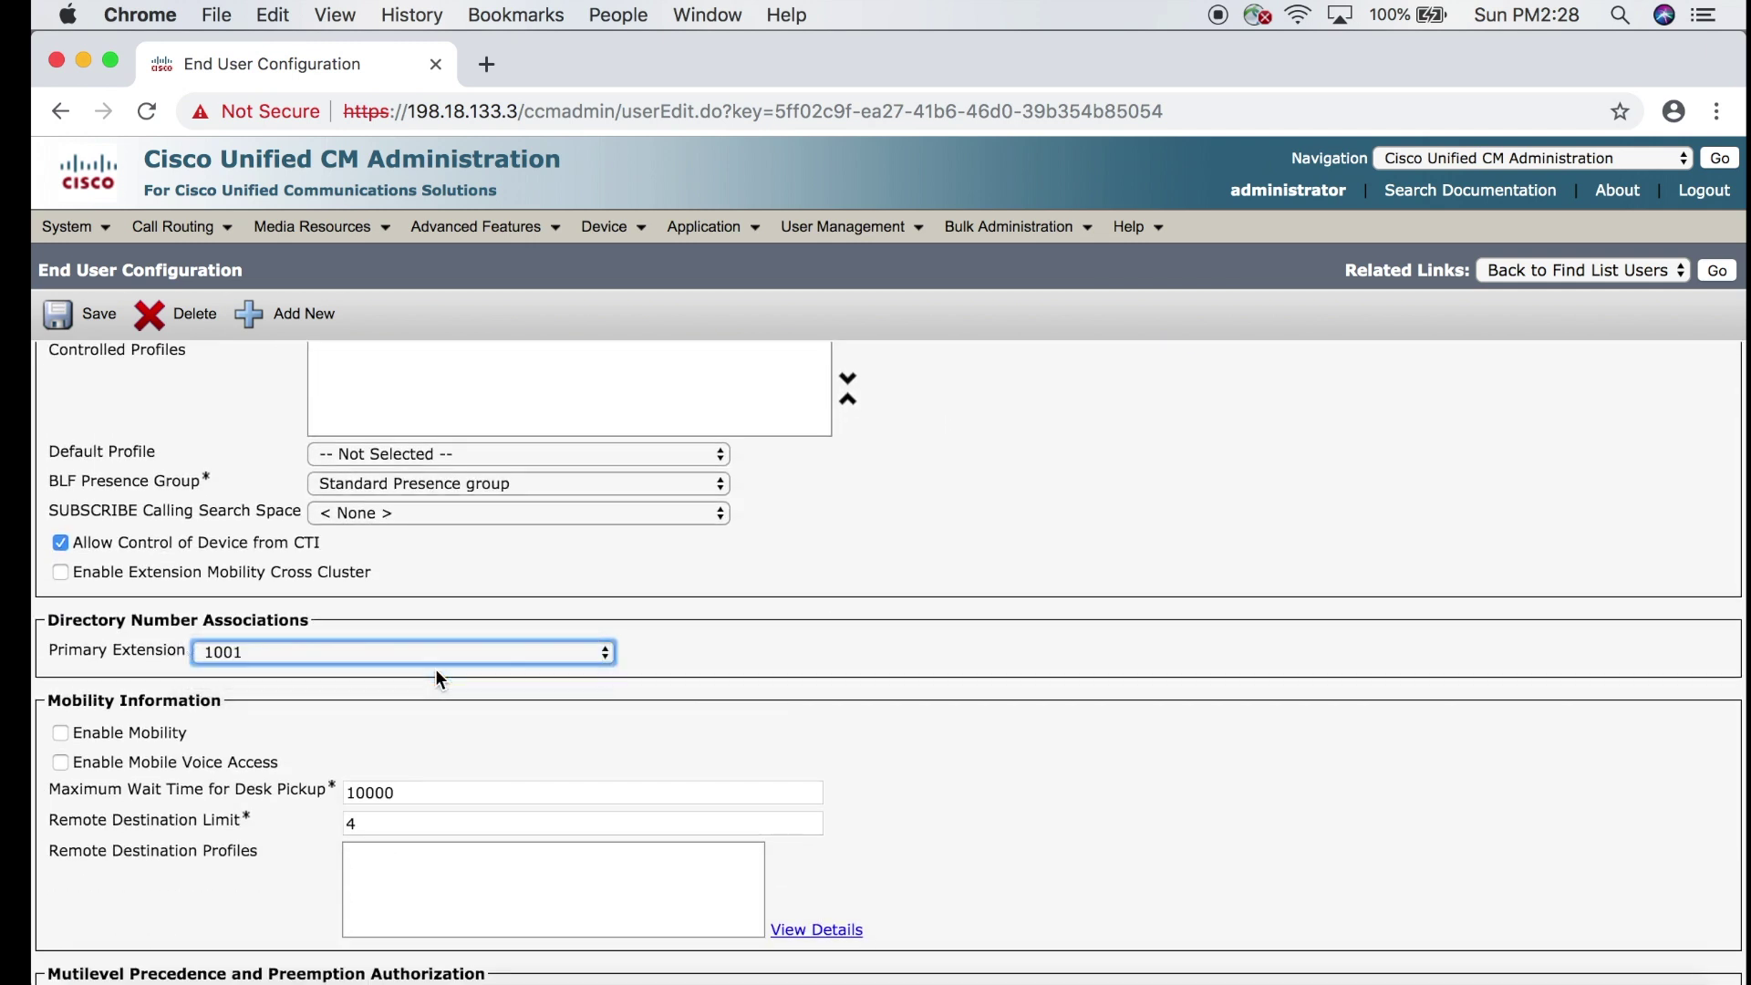
pyautogui.click(101, 317)
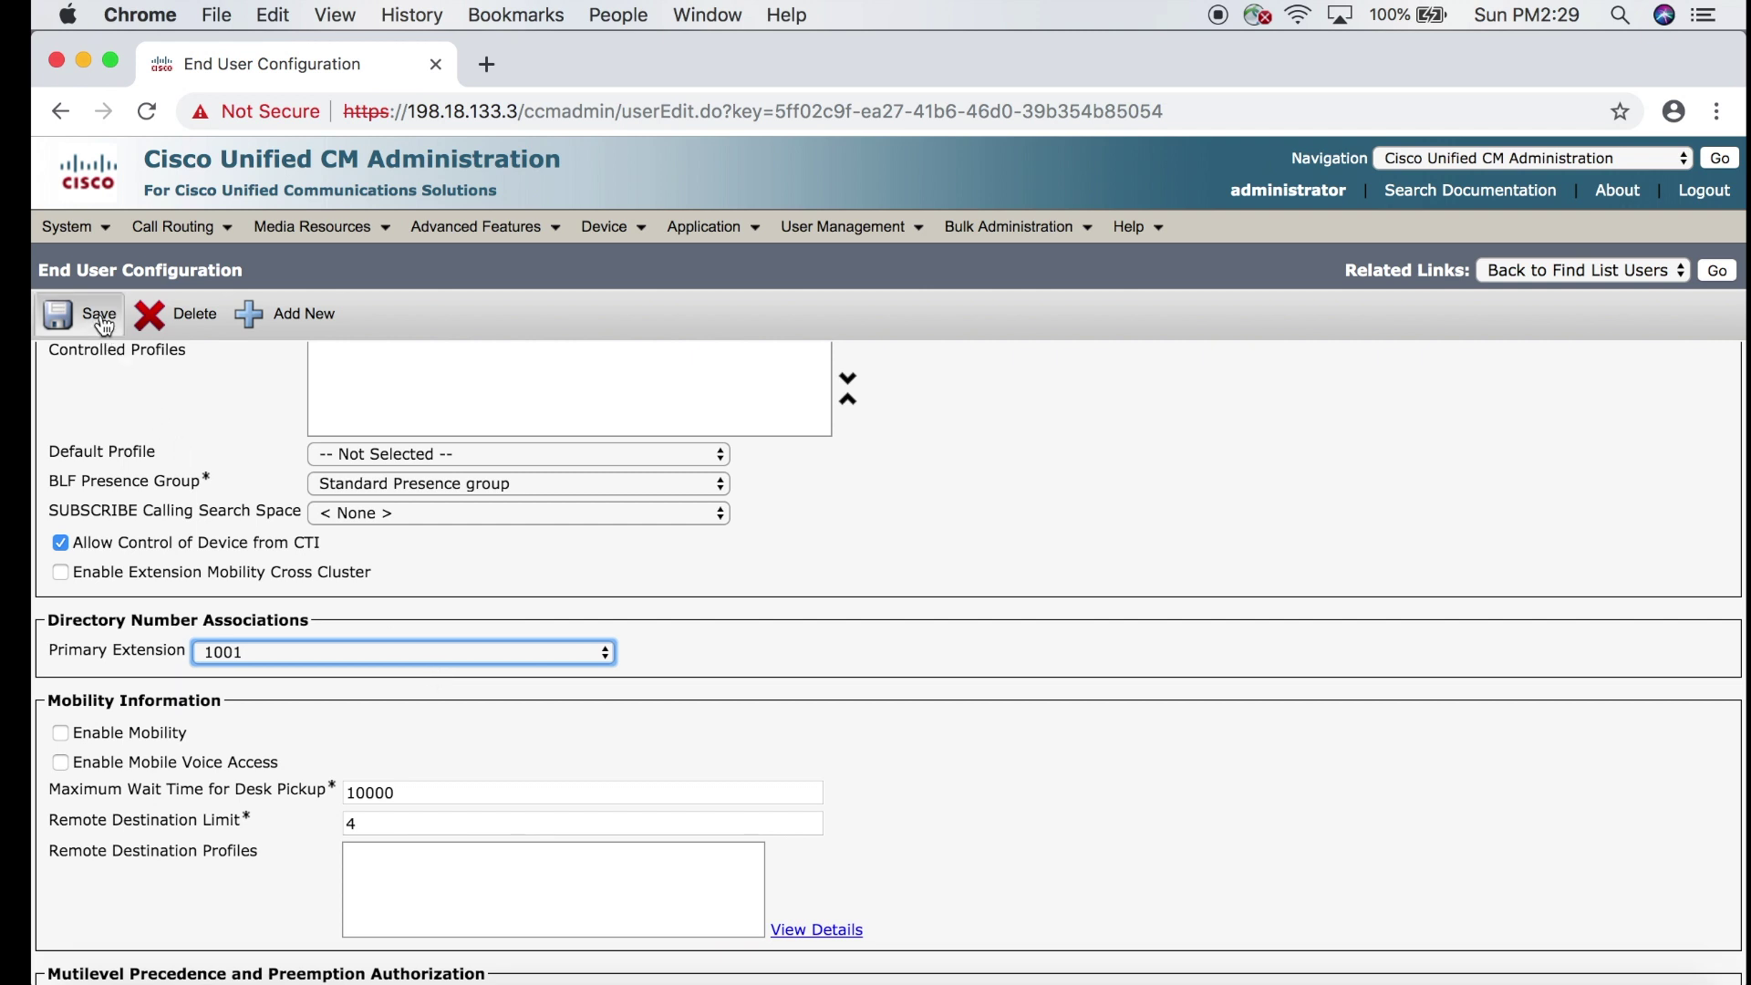